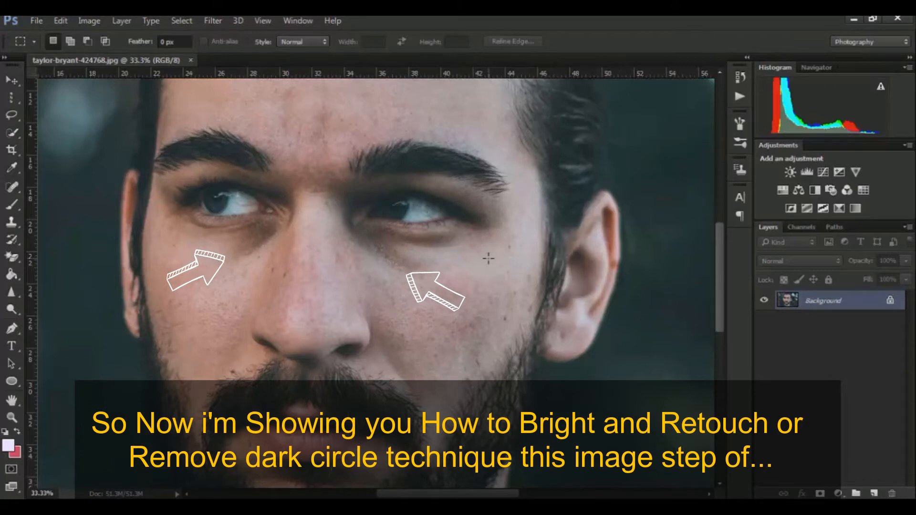
- Duplicate the Background layer and apply Auto Tone to the copy
key("ctrl+0")
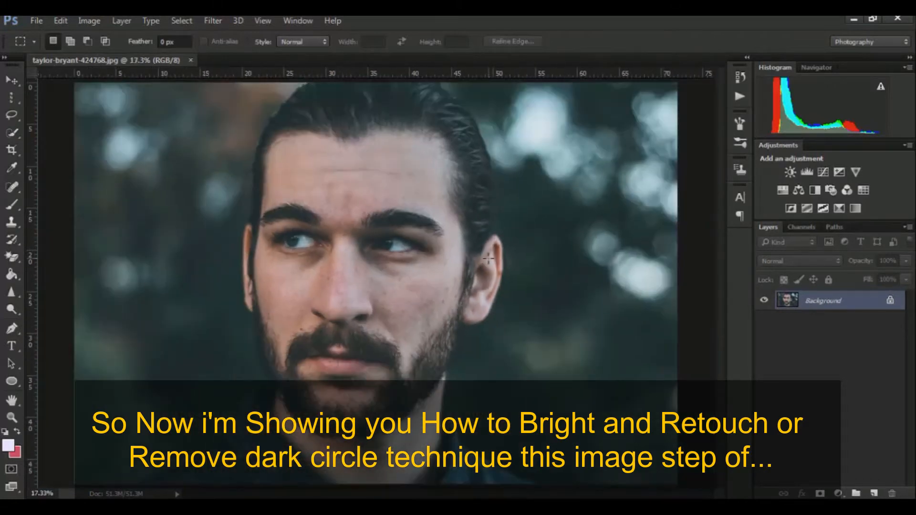
left_click(11, 81)
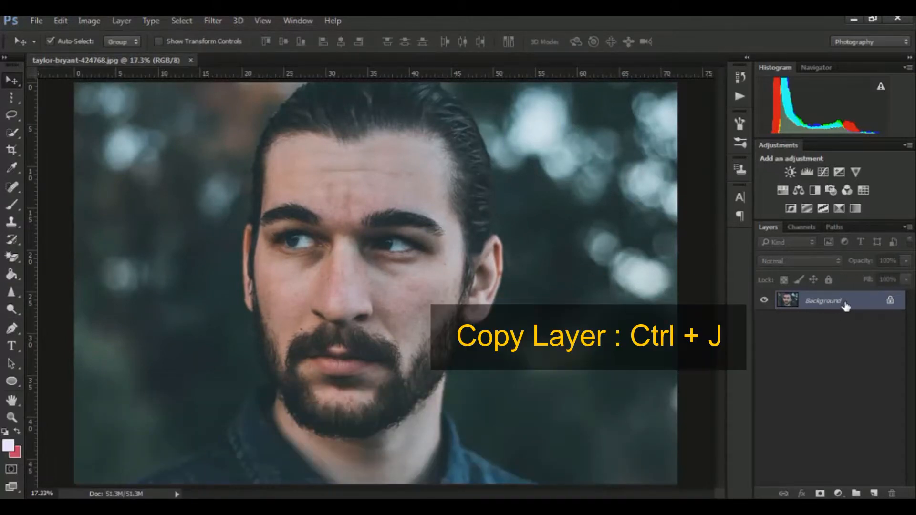
key("ctrl+j")
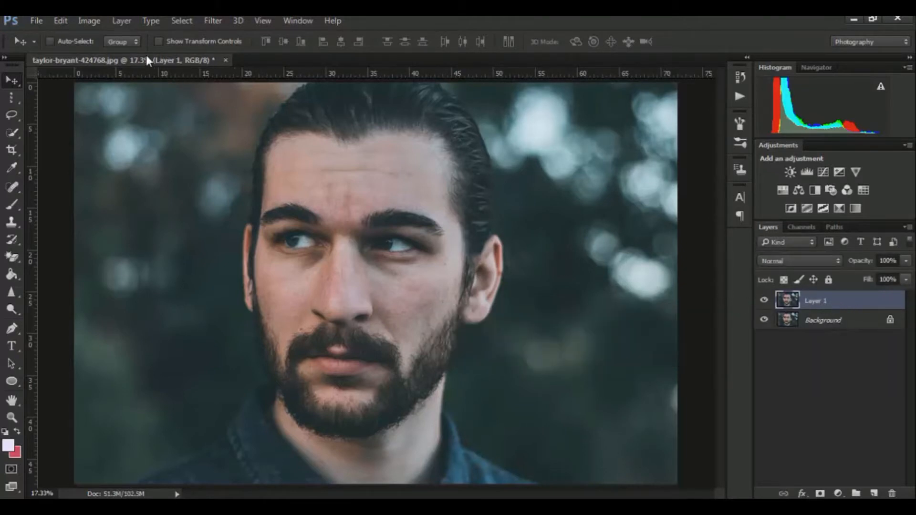
left_click(93, 20)
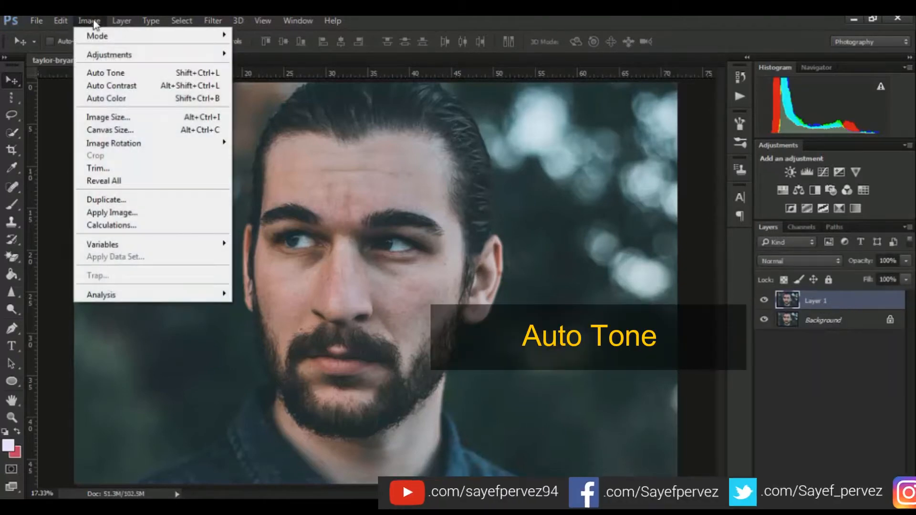
left_click(126, 75)
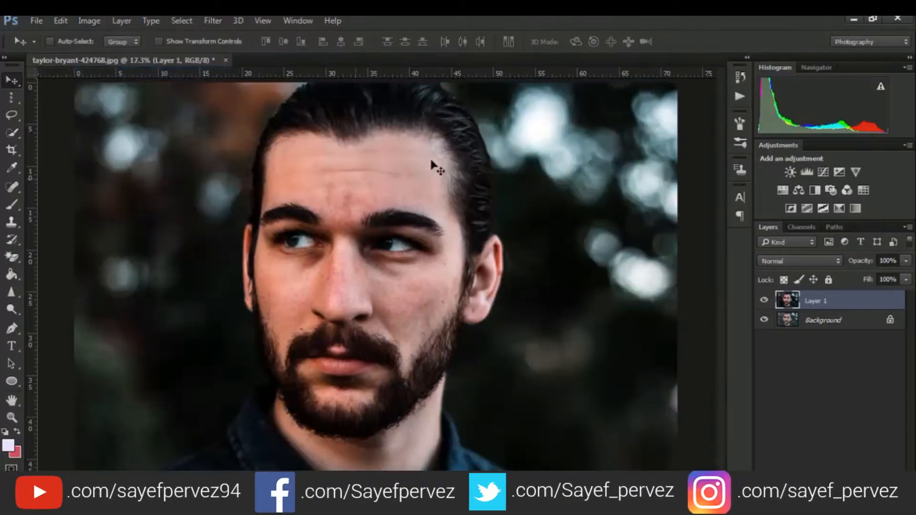
- Toggle the visibility of Layer 1 to compare the auto-toned portrait with the original
left_click(765, 301)
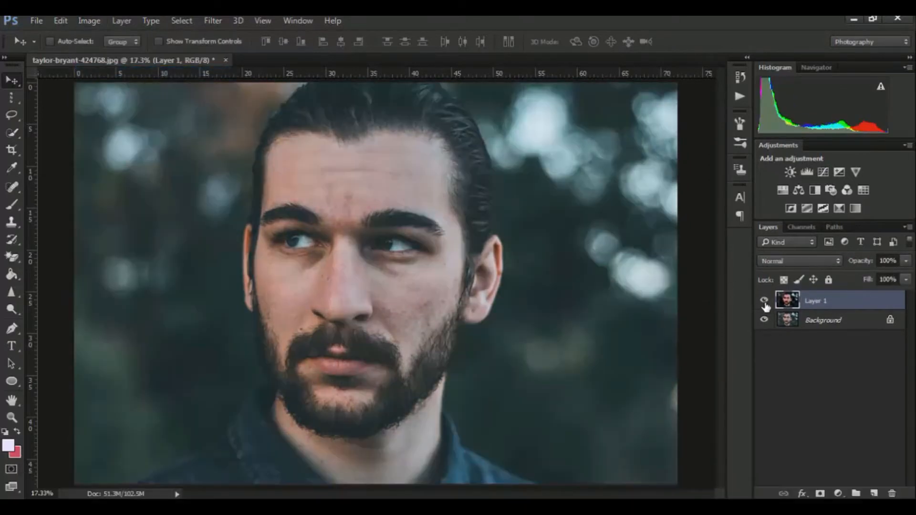
left_click(765, 302)
left_click(765, 302)
left_click(765, 302)
left_click(765, 302)
left_click(766, 305)
left_click(765, 305)
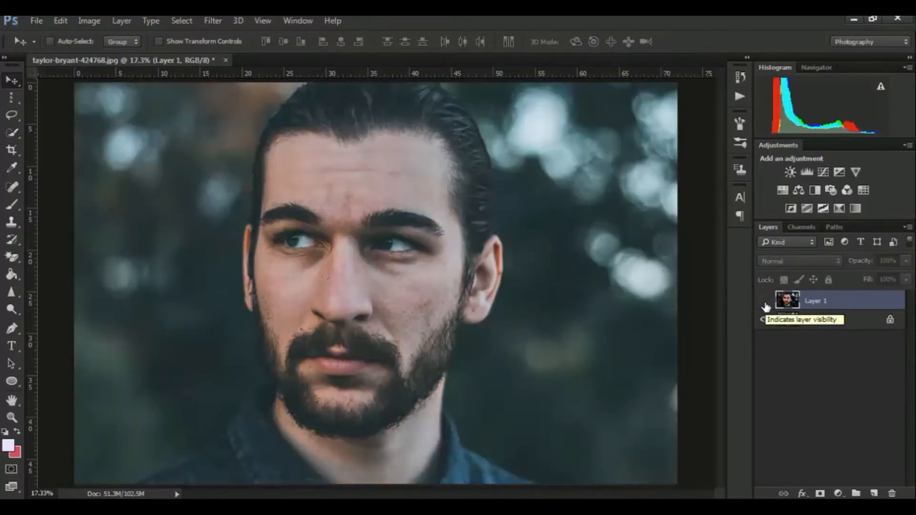
left_click(765, 305)
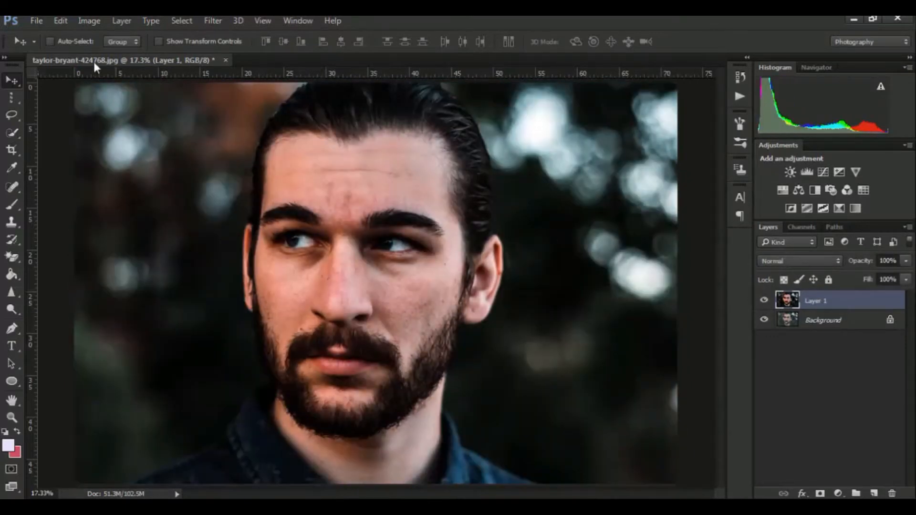
- Duplicate Layer 1 and rename the copy "Camera raw"
key("ctrl+j")
double_click(823, 301)
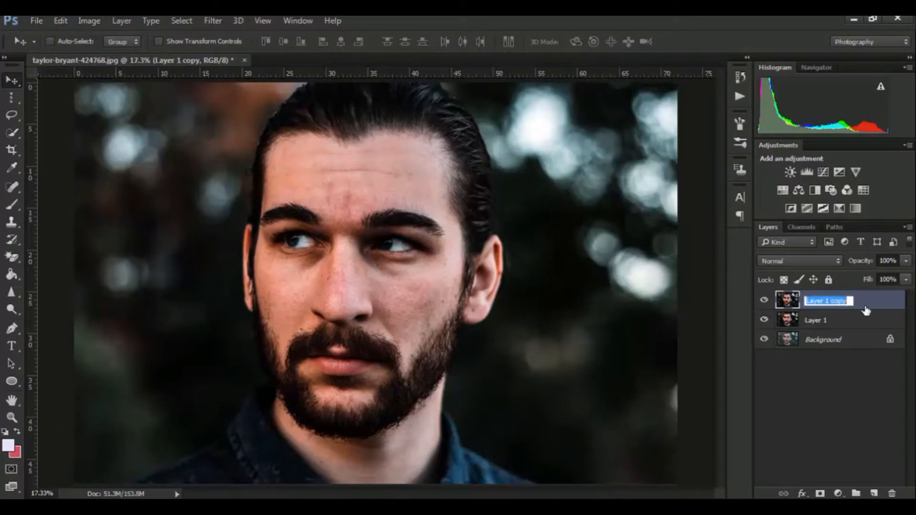
key("BackSpace")
key("Return")
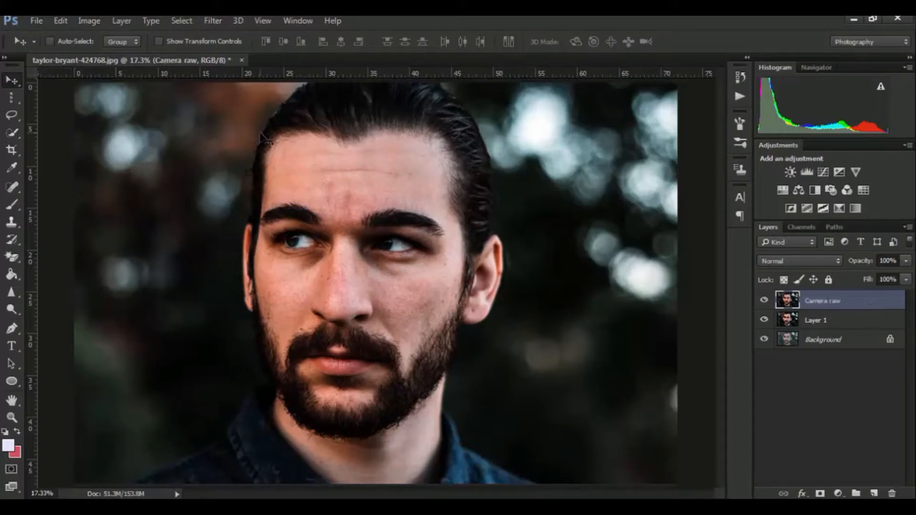
- Open the Camera Raw Filter on the Camera raw layer and set Temperature to -5 and Exposure to +0.20
left_click(215, 21)
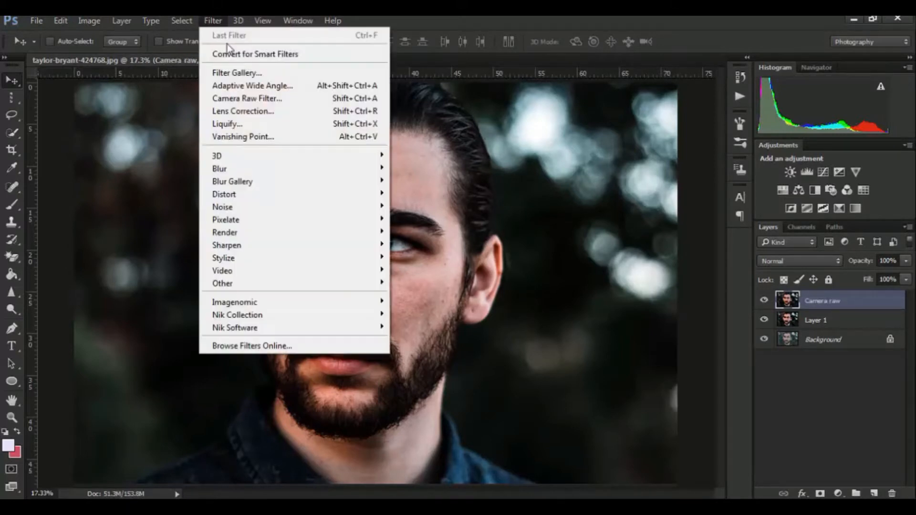
left_click(249, 101)
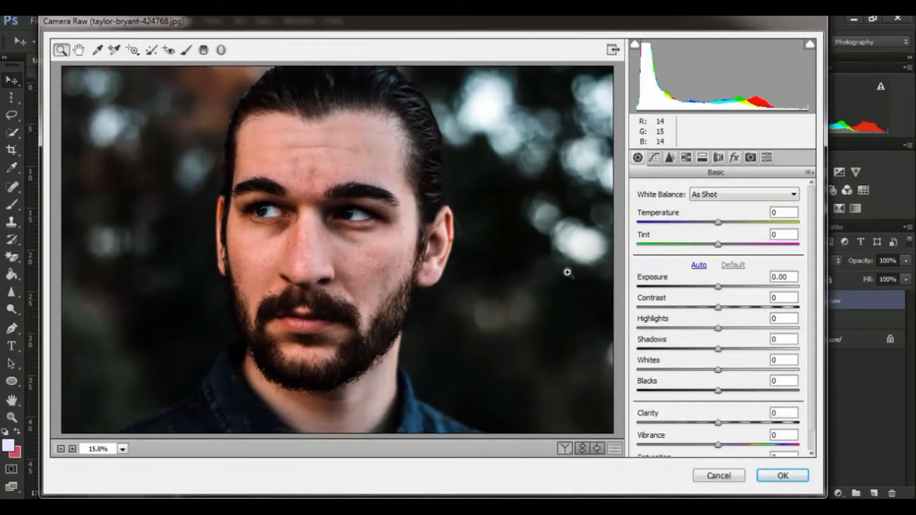
left_click(717, 222)
mouse_move(717, 222)
left_mouse_down()
mouse_move(727, 223)
mouse_move(715, 221)
left_mouse_up()
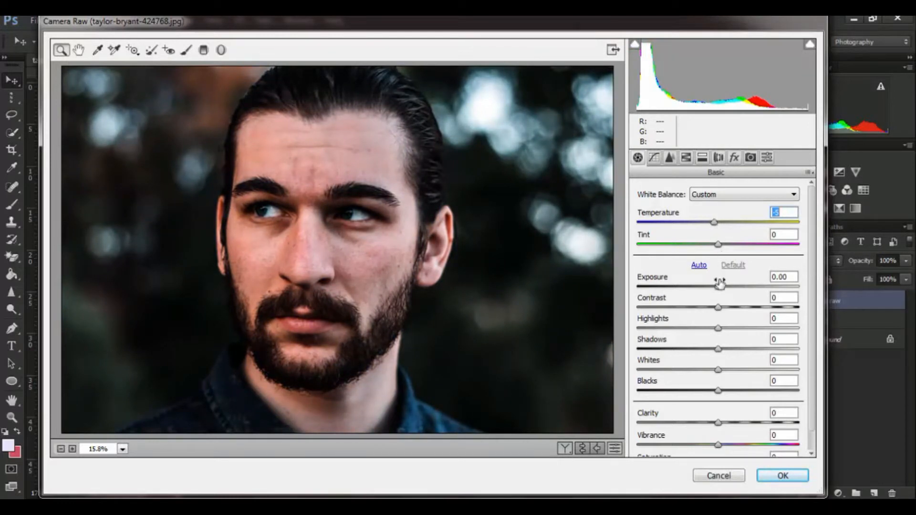
left_click_drag(719, 286, 722, 289)
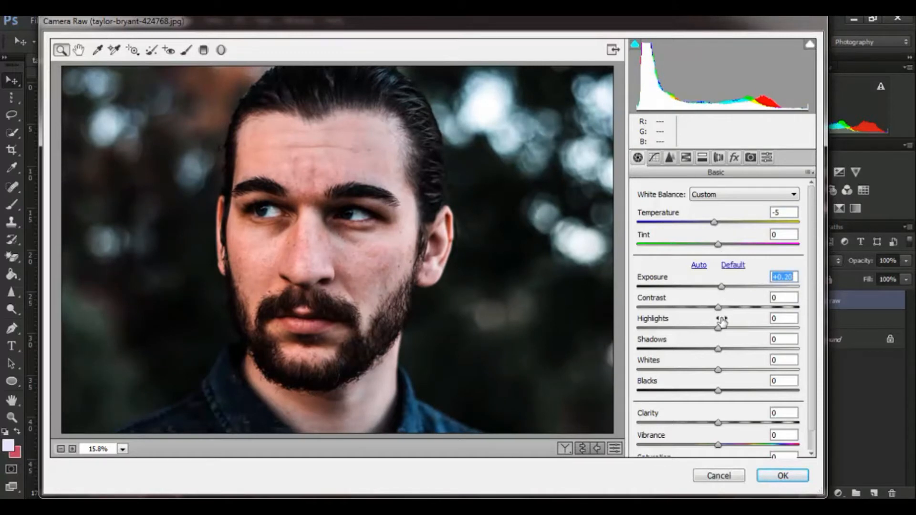
- Set Contrast to -48, Highlights to -32, Shadows to +13, Whites to +14, Blacks to +42 and Clarity to +9
left_click_drag(718, 307, 693, 329)
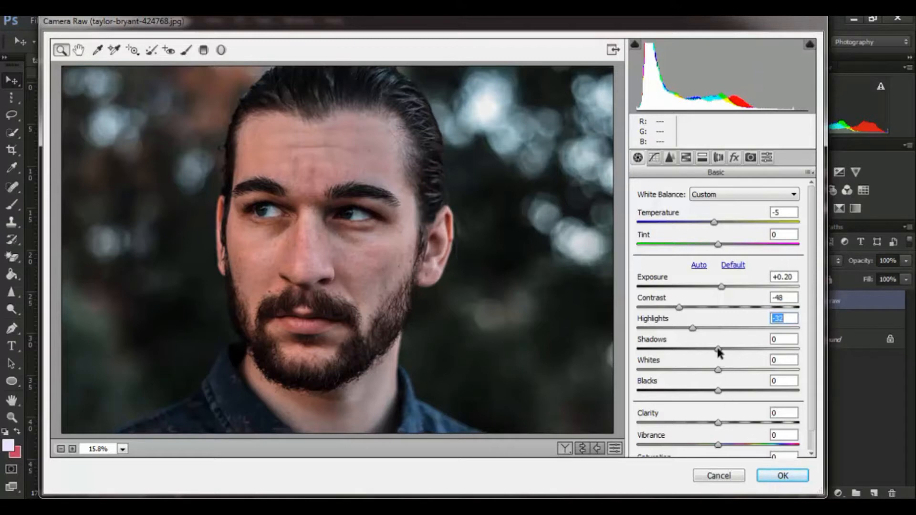
left_click_drag(718, 349, 729, 374)
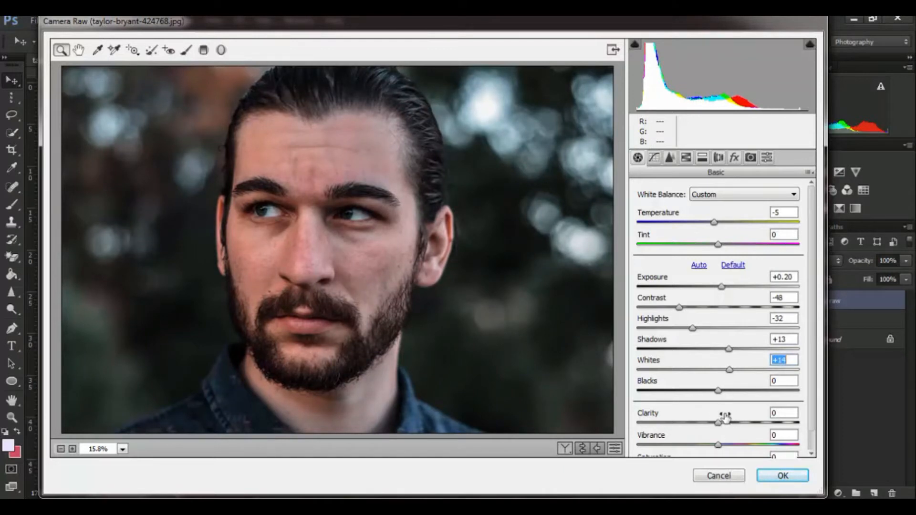
left_click_drag(718, 391, 749, 392)
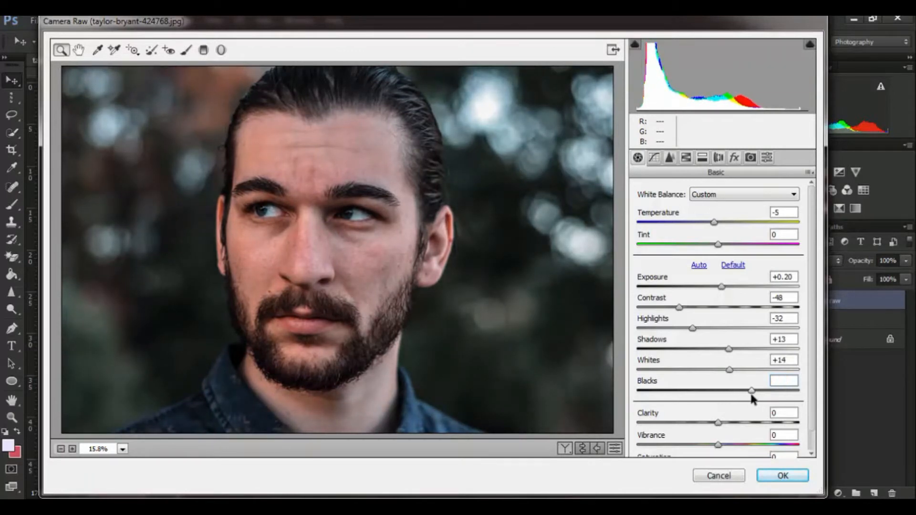
left_click_drag(721, 422, 724, 422)
scroll(747, 420, "down", 1)
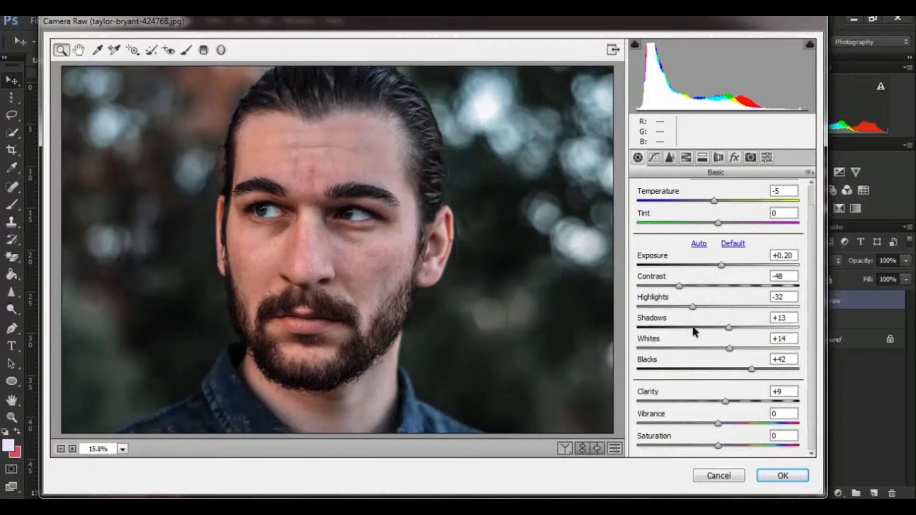
- Set the sharpening amount to 32 and the luminance noise reduction to 20
left_click(670, 157)
left_click(671, 211)
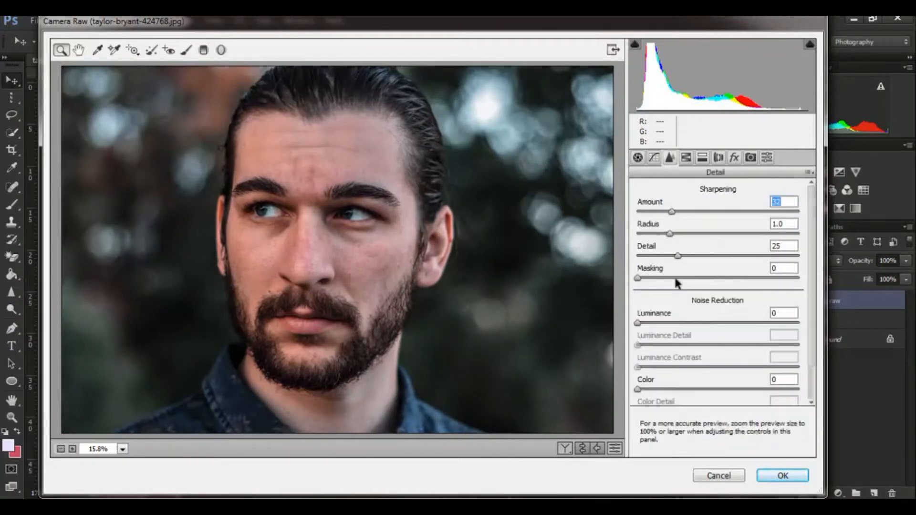
left_click(670, 323)
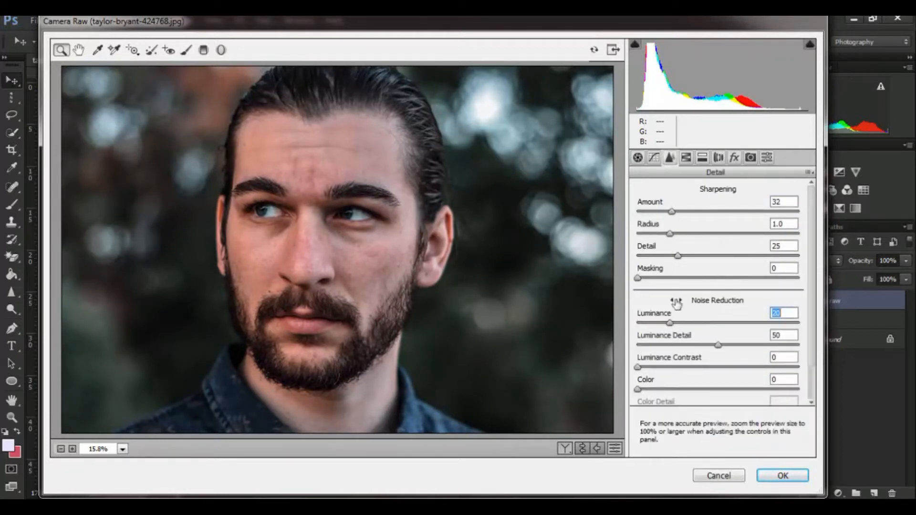
- Set the Oranges luminance to +35 and the Oranges saturation to -40 in the HSL adjustments
left_click(704, 160)
left_click(685, 160)
left_click(712, 212)
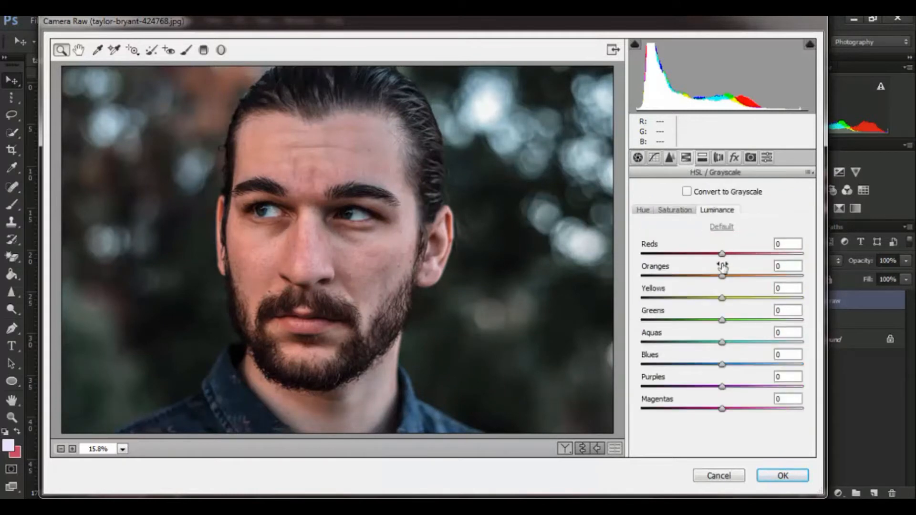
left_click_drag(723, 277, 753, 278)
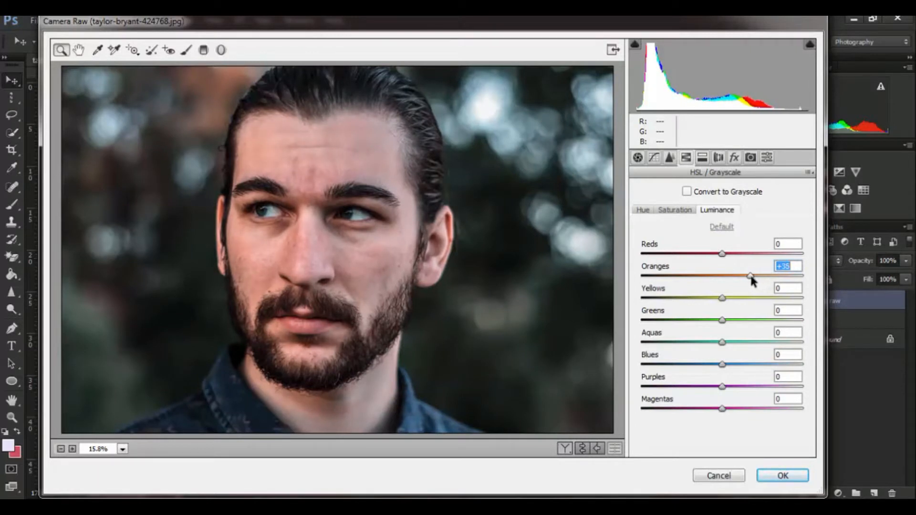
left_click(680, 212)
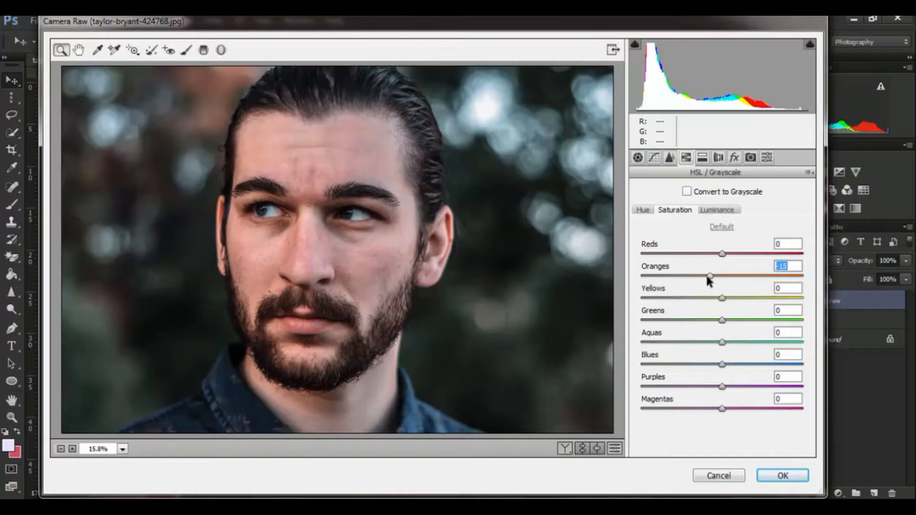
left_click_drag(708, 281, 690, 275)
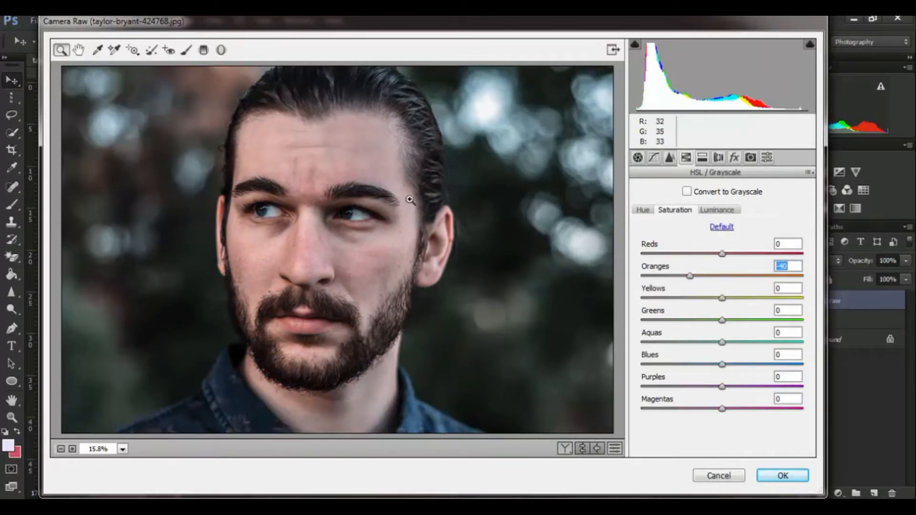
- Add a post-crop vignette with an amount of -38
left_click(733, 157)
left_click_drag(718, 378, 689, 379)
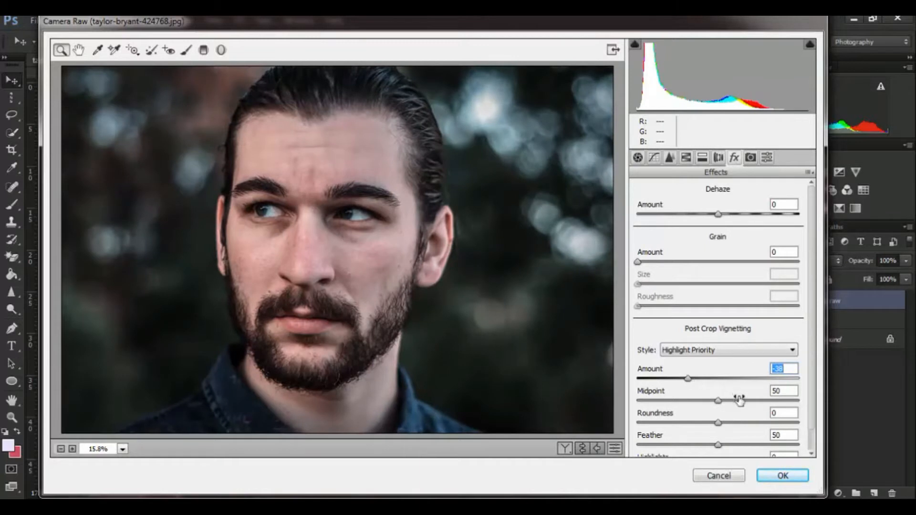
left_click_drag(809, 324, 801, 390)
- Set the lens vignetting amount to about -53 in the manual lens corrections
left_click(721, 158)
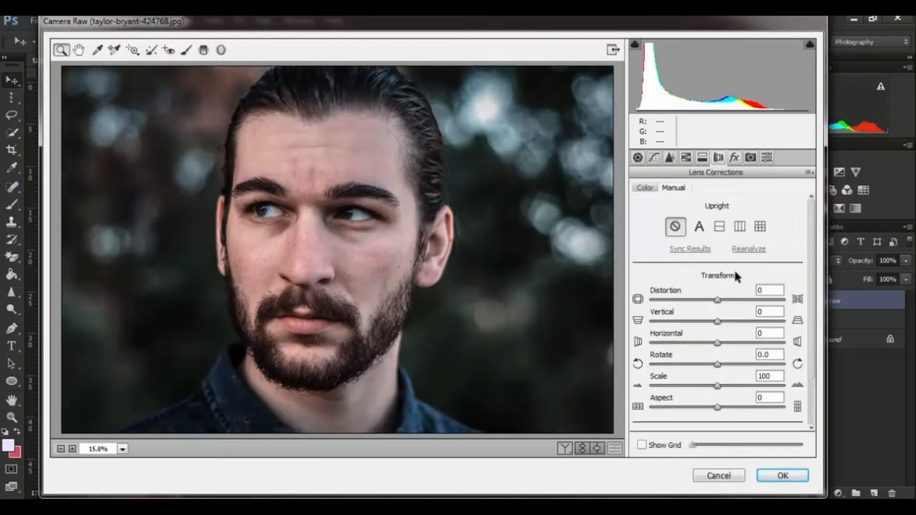
scroll(733, 268, "down", 3)
left_click_drag(719, 400, 679, 402)
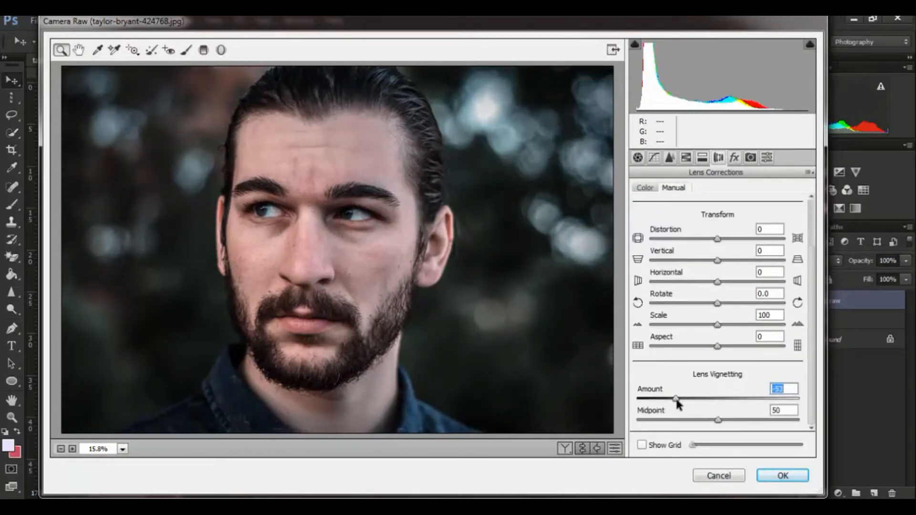
- Review the Effects and Basic settings and apply the Camera Raw adjustments to the layer
left_click(734, 161)
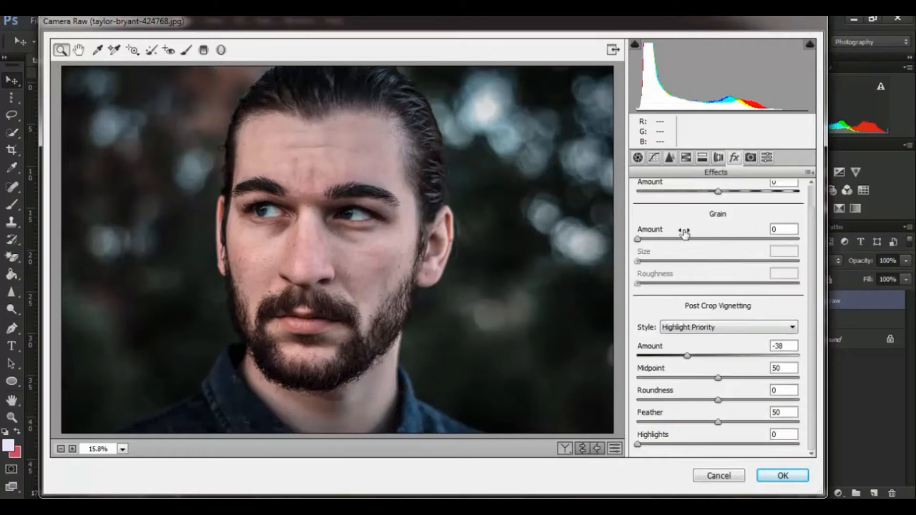
left_click(654, 158)
left_click(638, 158)
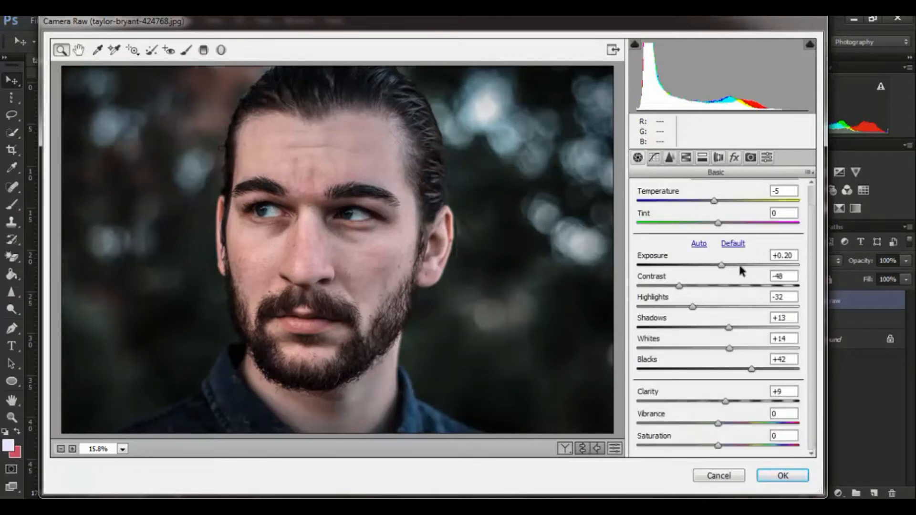
left_click(794, 475)
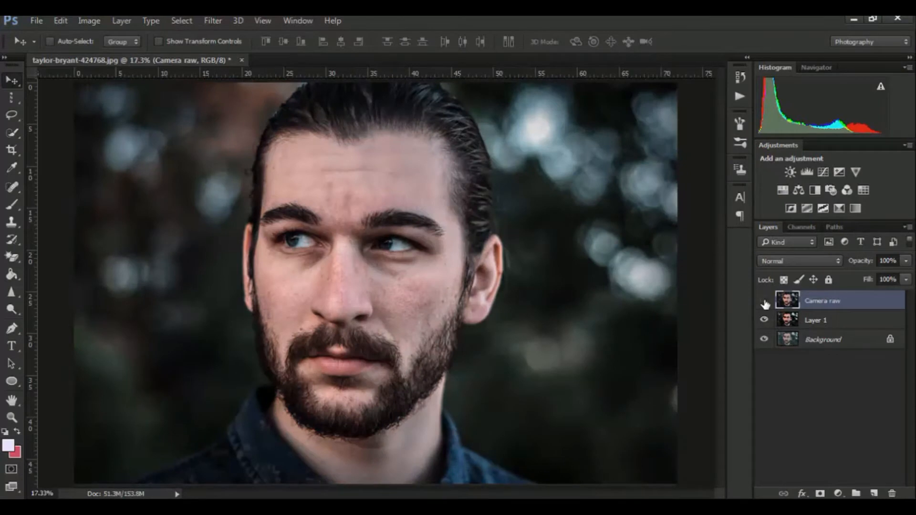
- Toggle the visibility of the Camera raw layer to compare the portrait before and after the filter
left_click(764, 302)
left_click(764, 303)
left_click(765, 302)
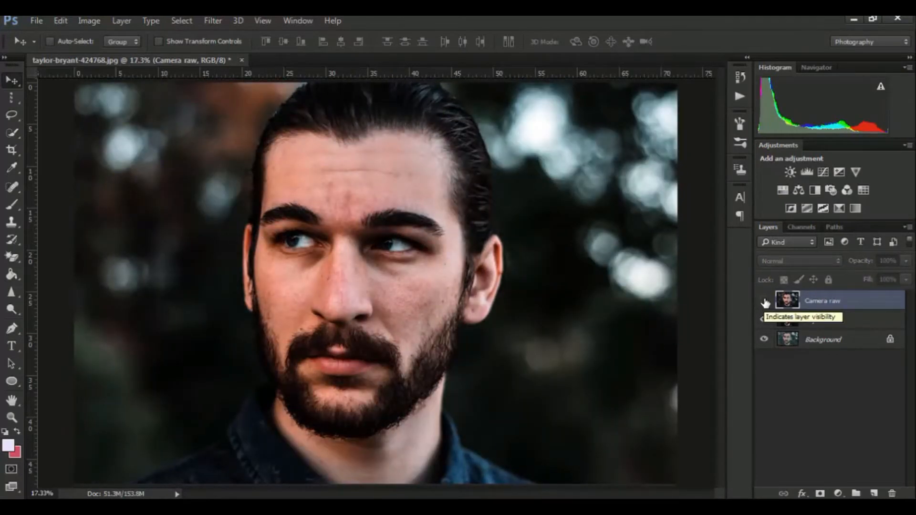
left_click(765, 302)
left_click(765, 302)
left_click(765, 302)
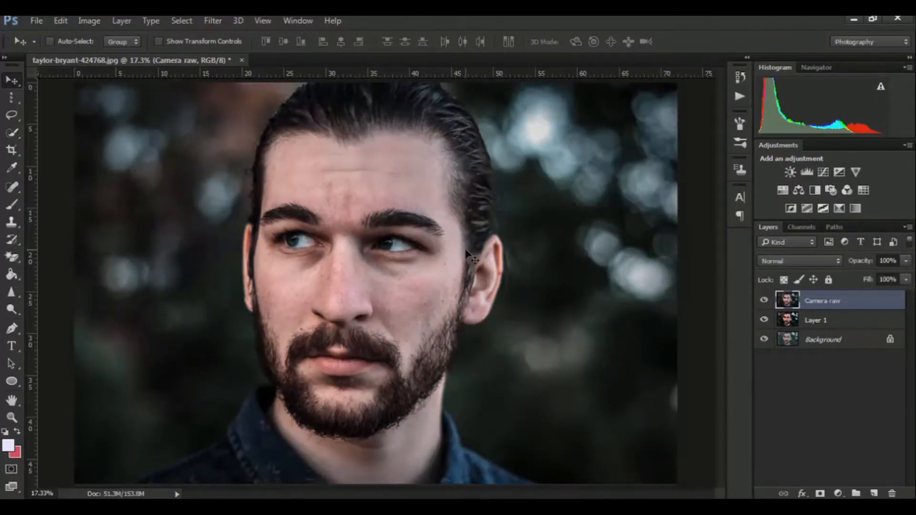
left_click(764, 302)
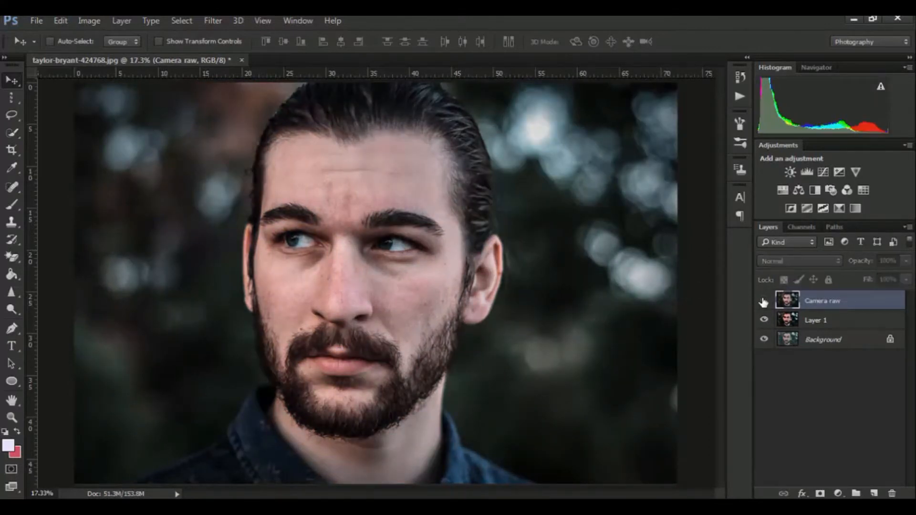
left_click(763, 302)
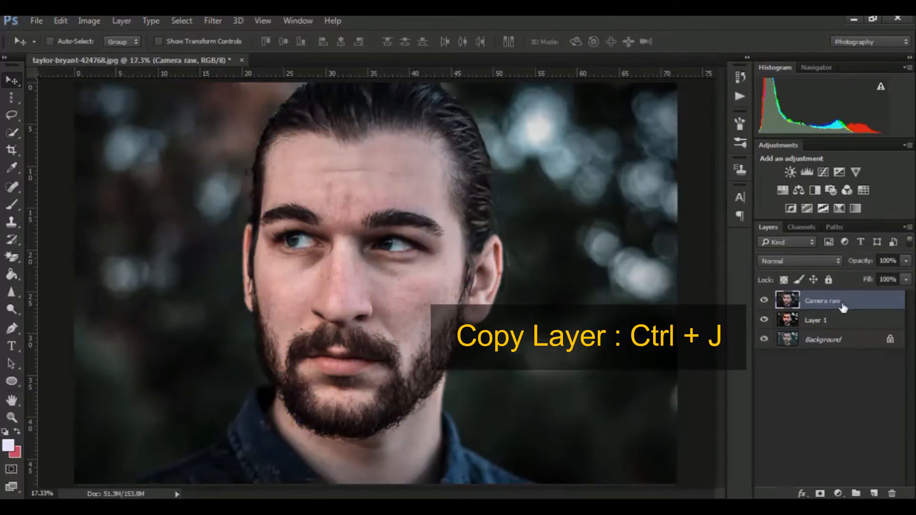
- Duplicate the Camera raw layer and rename the copy Smooth
key("ctrl")
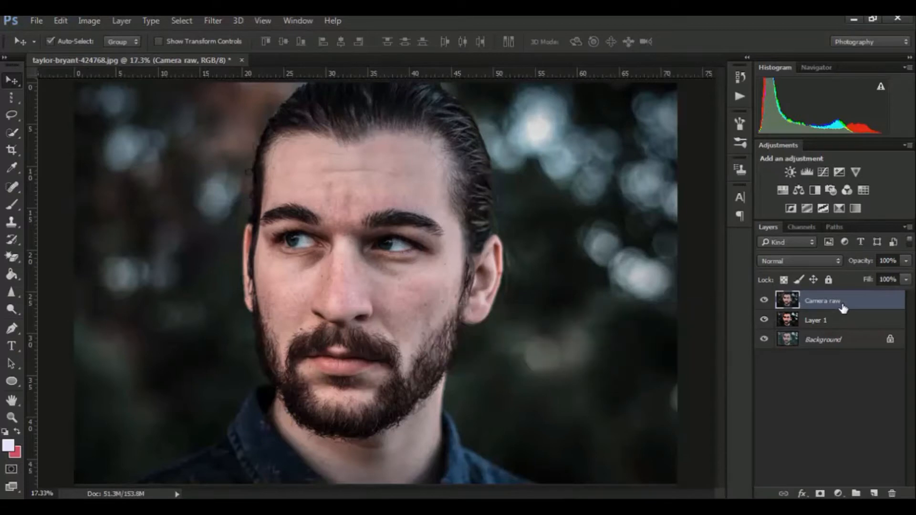
key("ctrl+j")
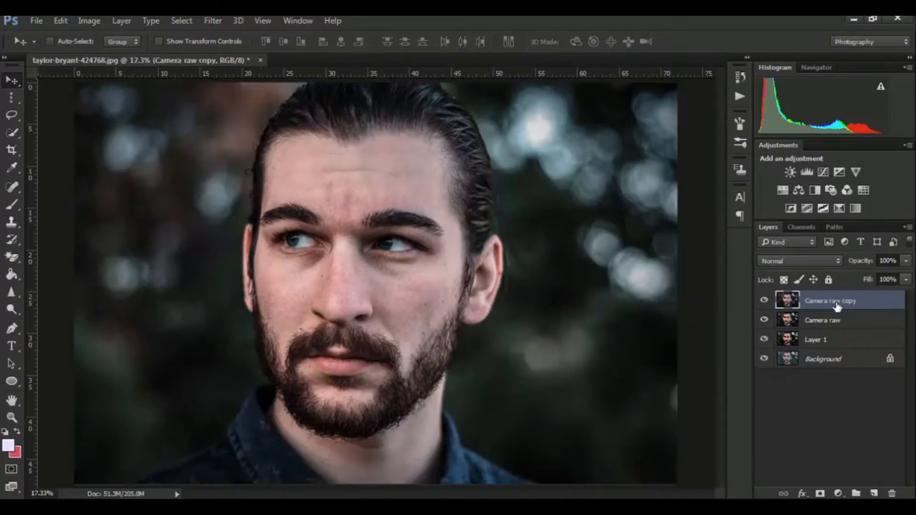
double_click(837, 301)
key("BackSpace")
type("Smooth")
key("Return")
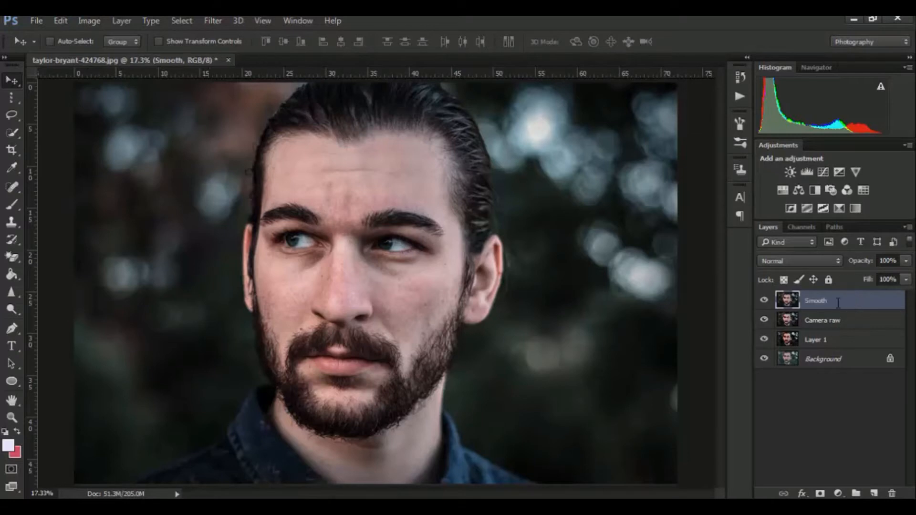
- Open the Imagenomic Portraiture filter for the Smooth layer and set sharpness 12, softness 12, warmth -1 and tint +2
left_click(211, 22)
mouse_move(279, 303)
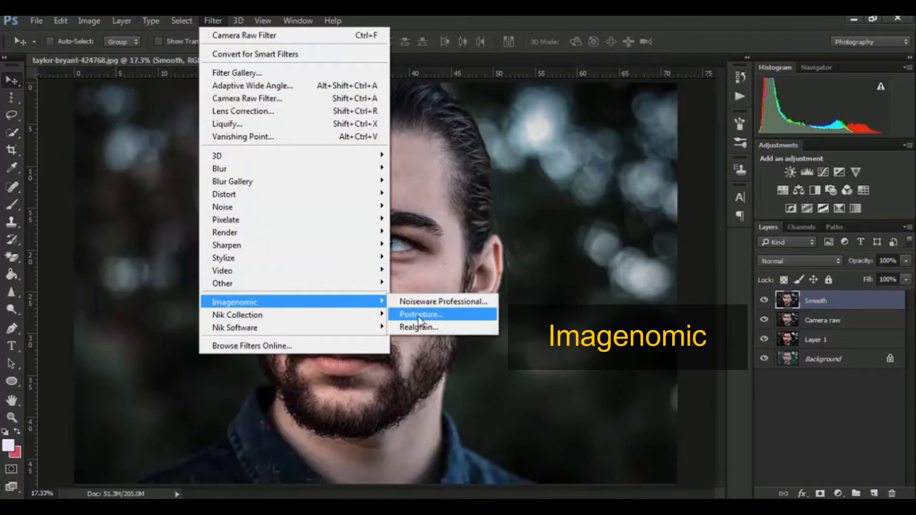
left_click(448, 315)
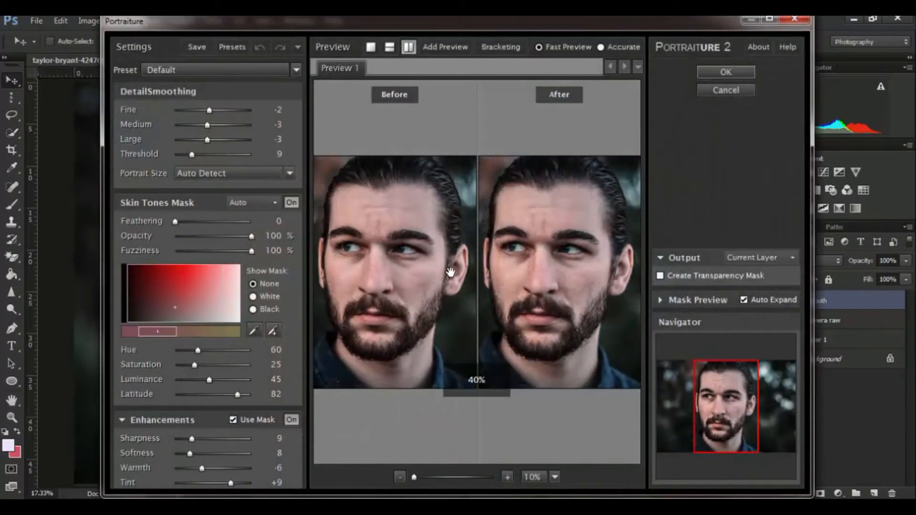
left_click_drag(550, 272, 563, 276)
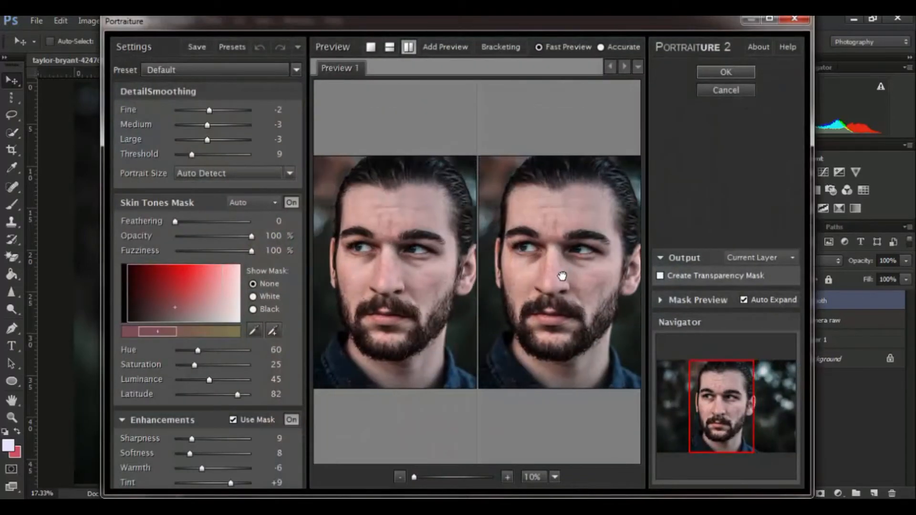
mouse_move(415, 478)
left_mouse_down()
mouse_move(425, 476)
mouse_move(418, 477)
left_mouse_up()
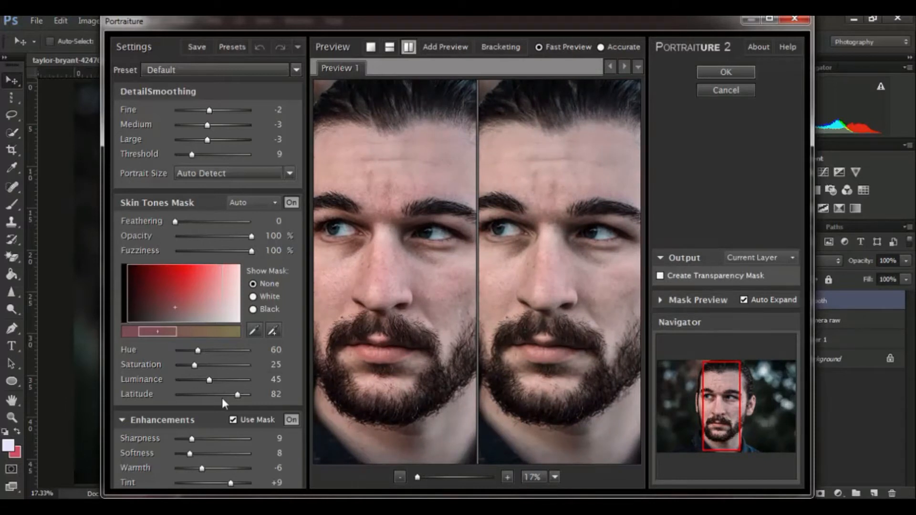
left_click_drag(192, 439, 218, 483)
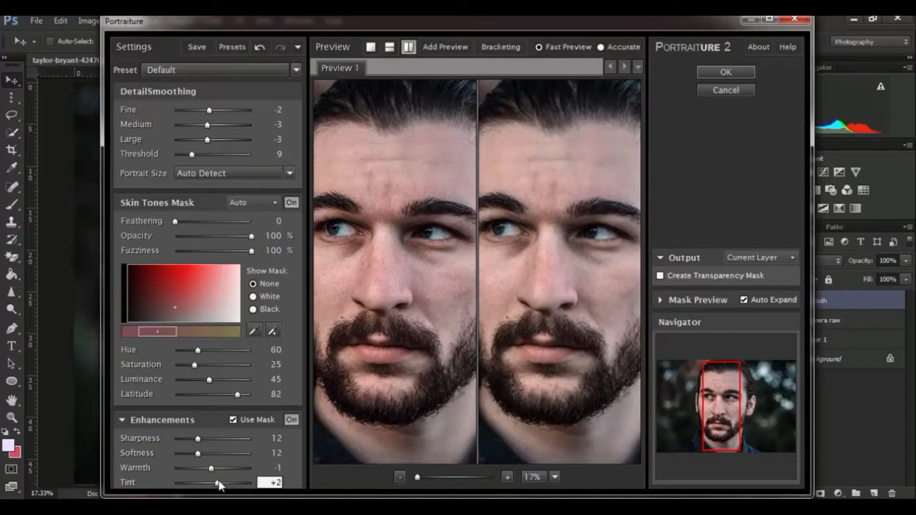
- Load Portraiture's Default preset, set the warmth to -2 and apply the filter
left_click(258, 69)
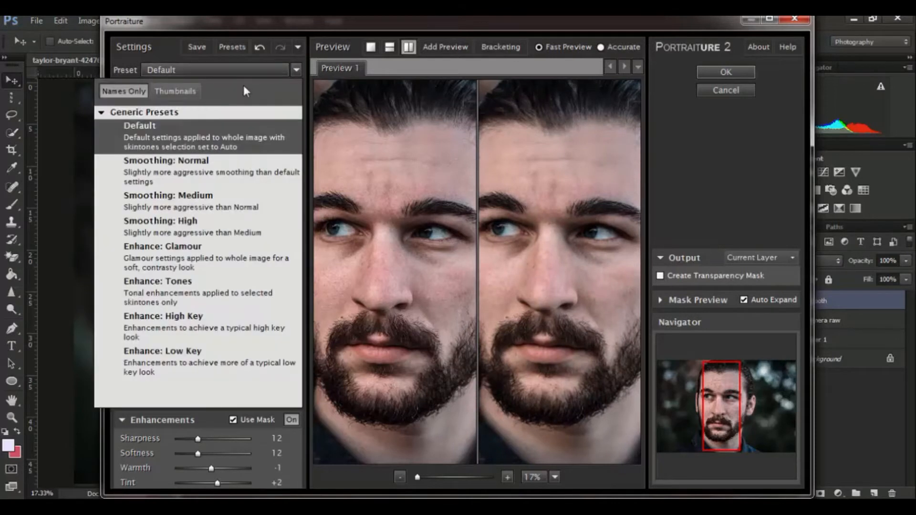
left_click(213, 138)
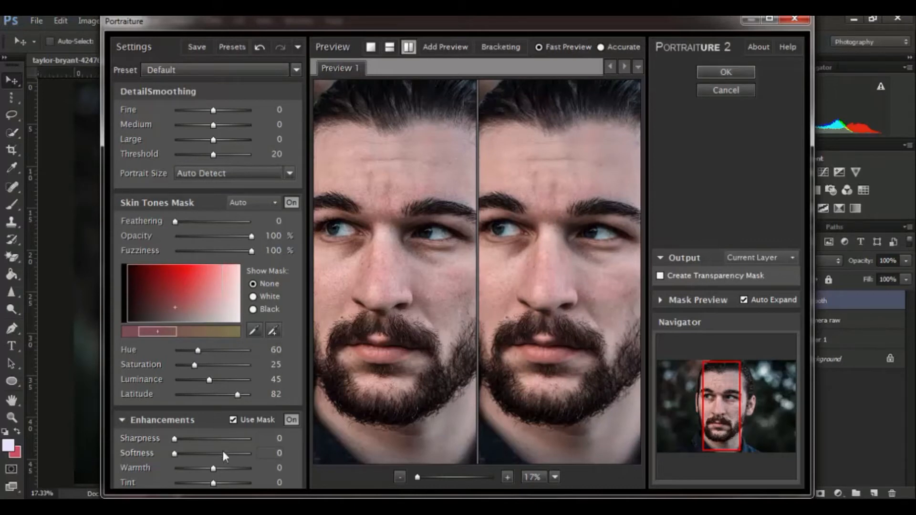
left_click_drag(215, 466, 211, 468)
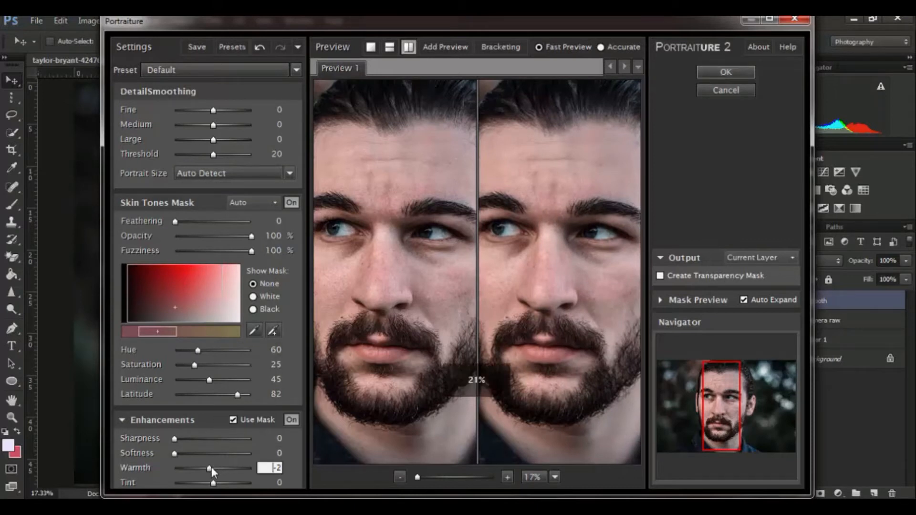
left_click(726, 72)
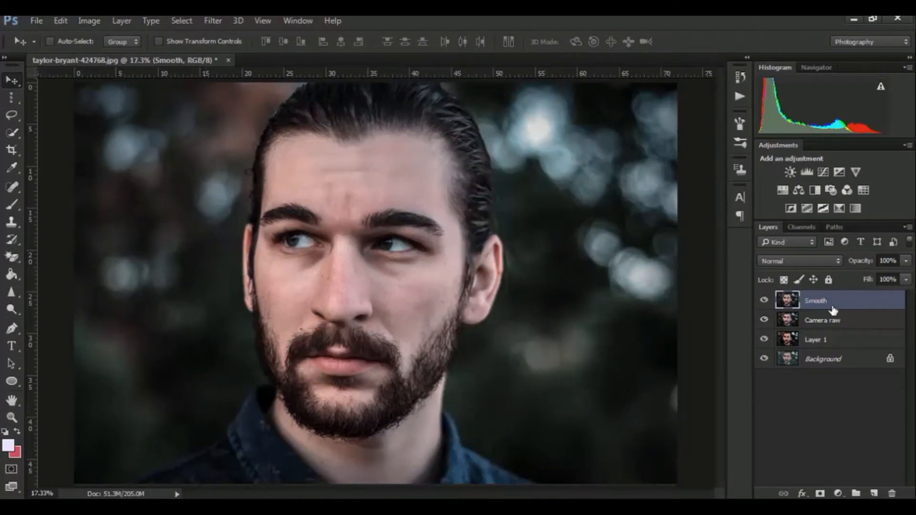
- Toggle the visibility of the Smooth layer to compare the facial skin up close before and after smoothing
left_click(764, 301)
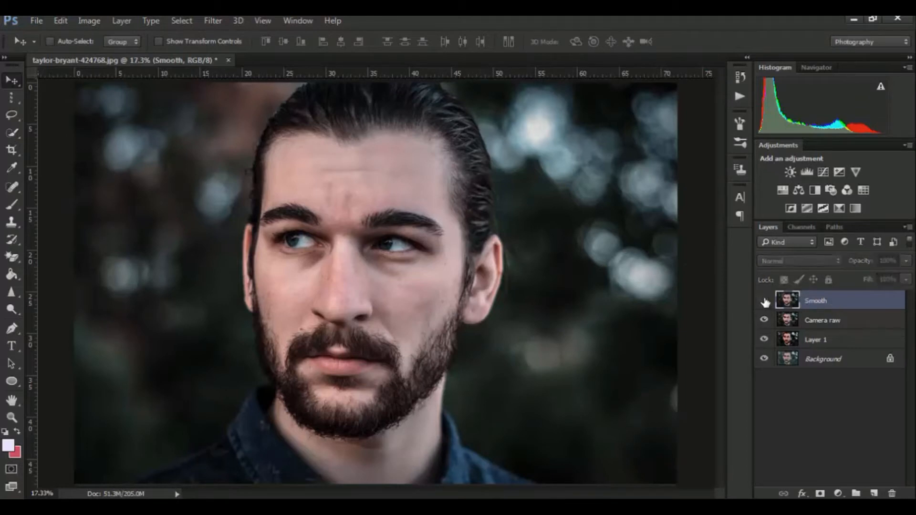
left_click(764, 301)
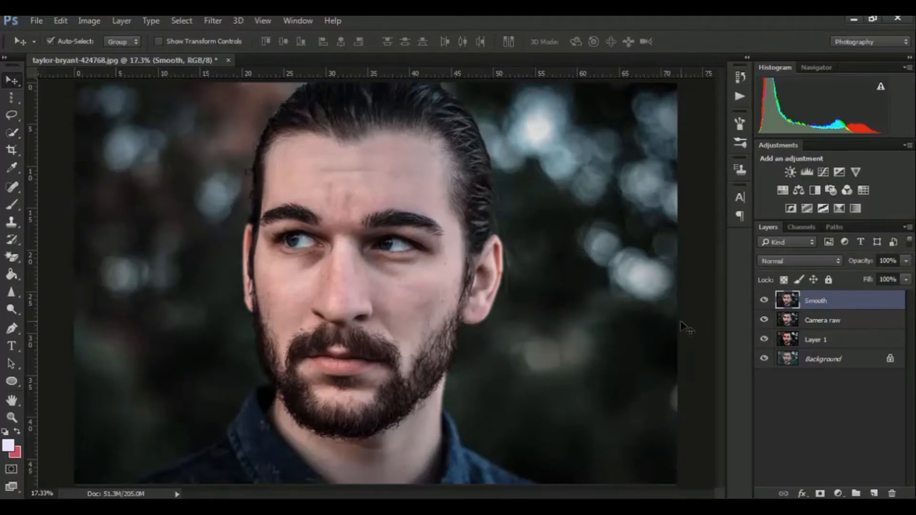
key("ctrl+plus")
key("ctrl+plus")
key("ctrl+plus")
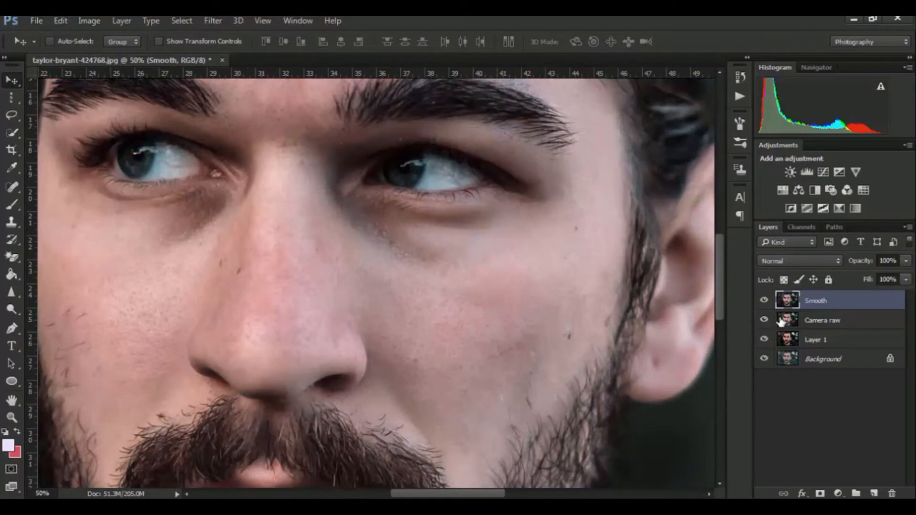
left_click(763, 302)
left_click(763, 301)
left_click(764, 301)
left_click(763, 301)
left_click(763, 301)
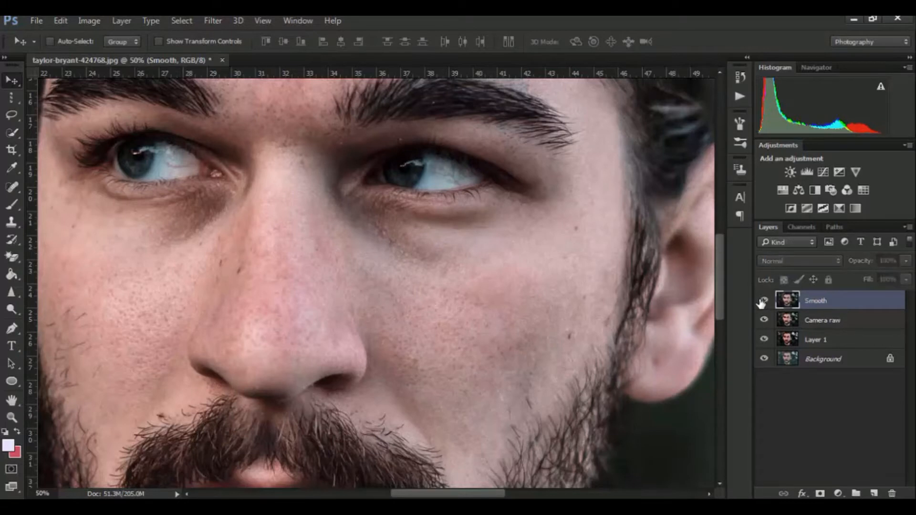
left_click(763, 302)
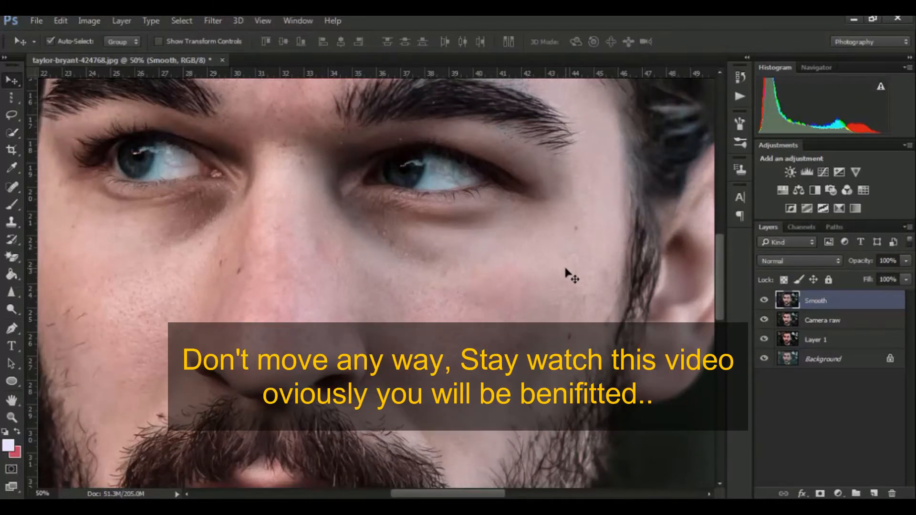
key("ctrl+0")
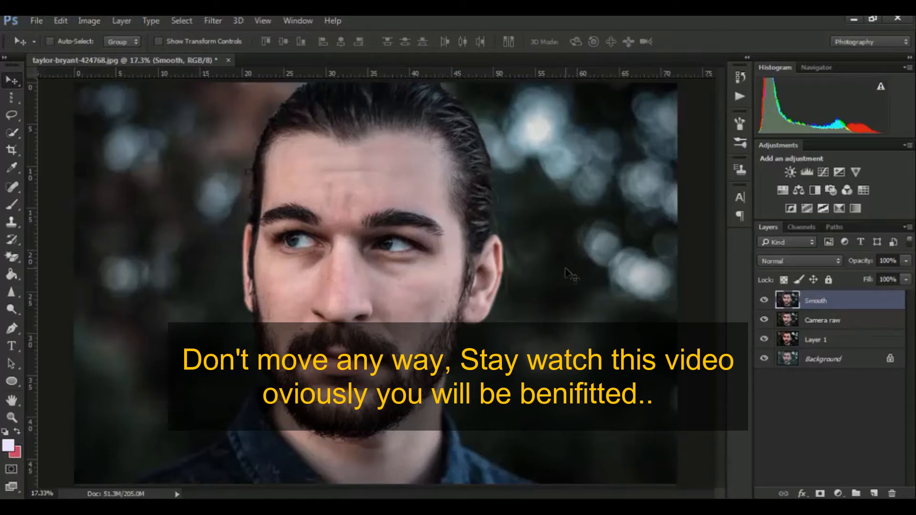
key("ctrl")
key("ctrl+plus")
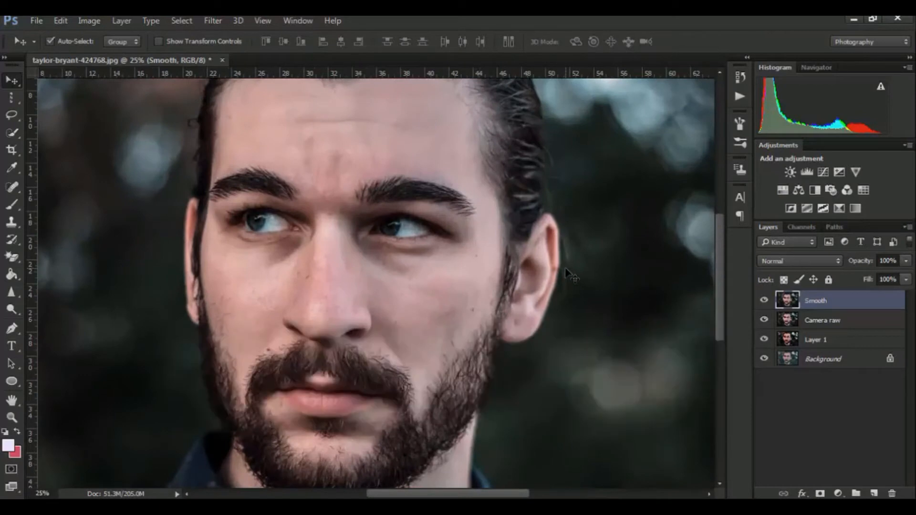
key("ctrl+0")
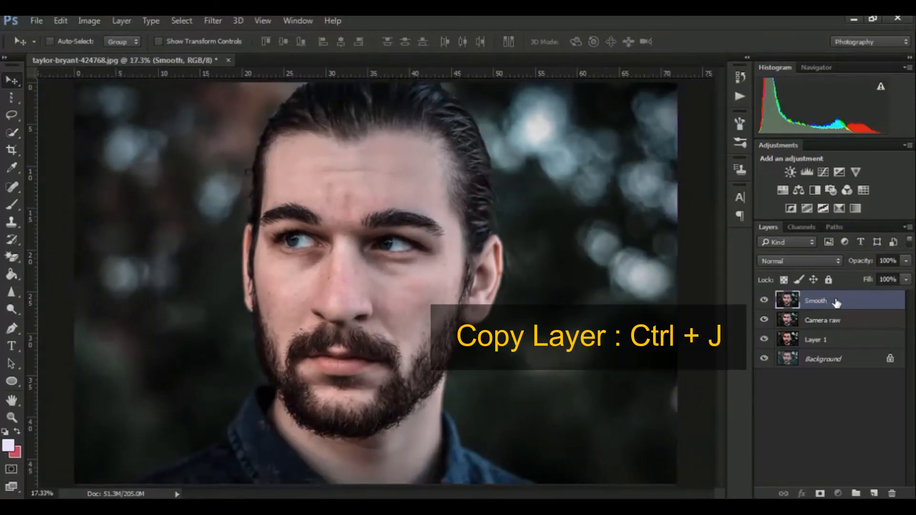
- Duplicate the Smooth layer and rename the copy Darak circle
left_click_drag(836, 302, 892, 494)
key("ctrl+z")
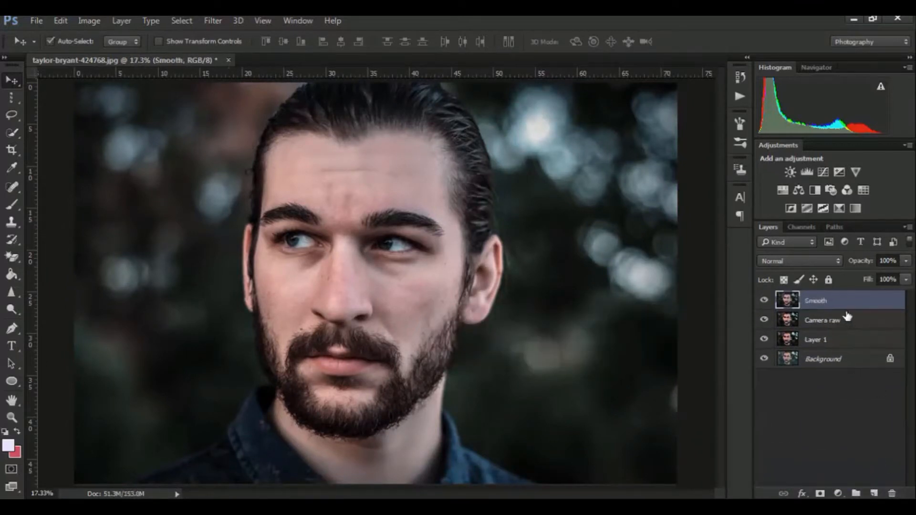
left_click_drag(841, 309, 874, 493)
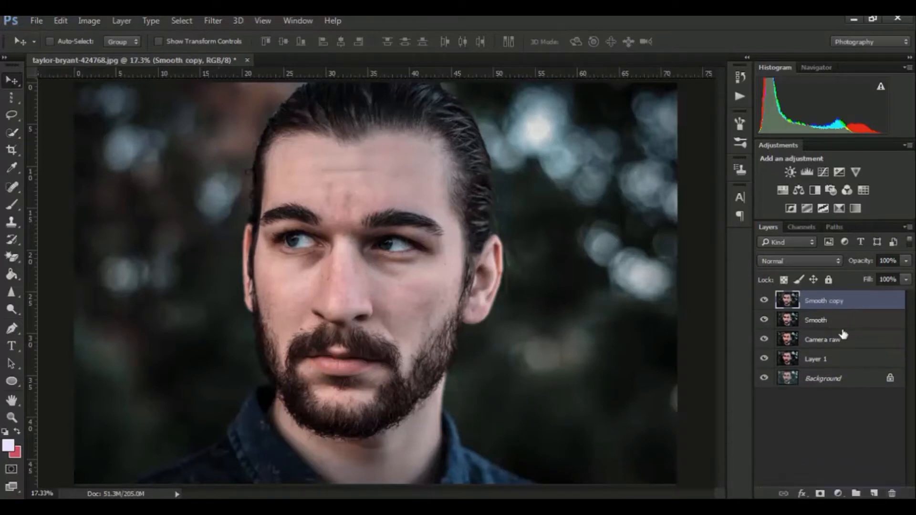
double_click(854, 305)
key("BackSpace")
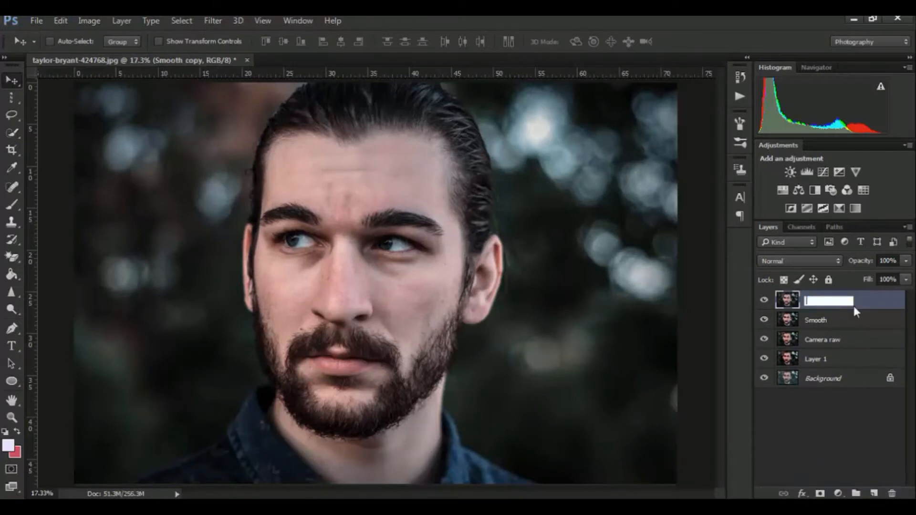
type("Da")
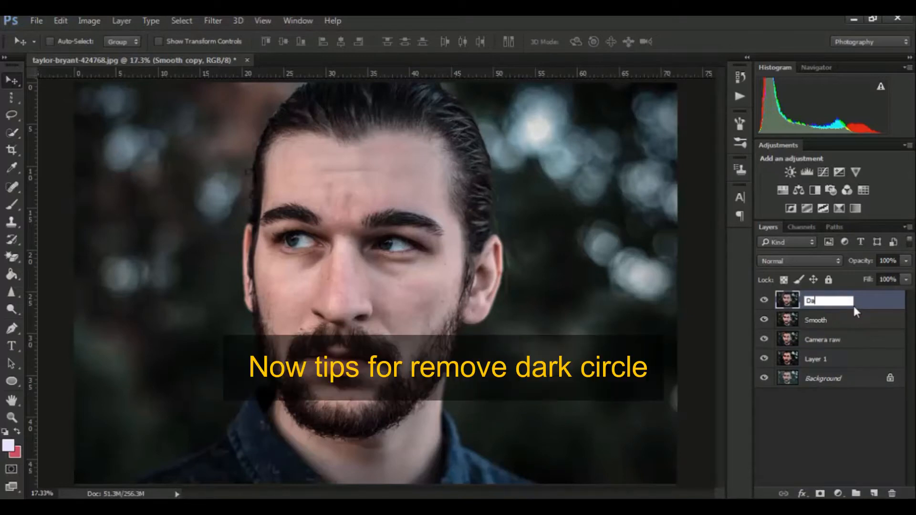
type("rak circle")
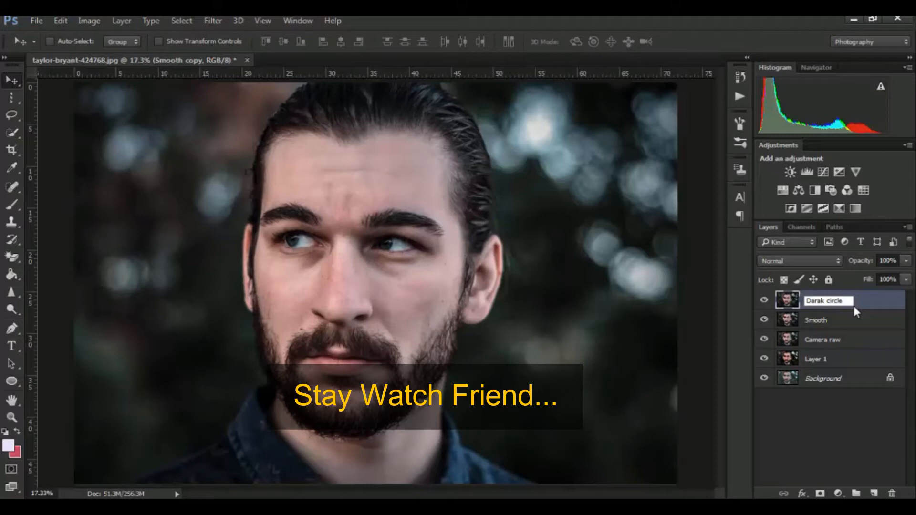
key("Return")
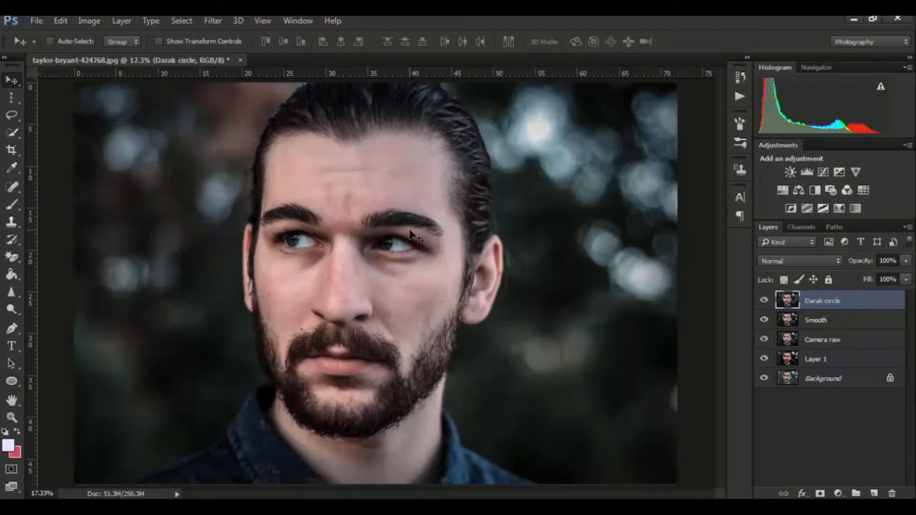
- Set up the Clone Stamp tool for the under-eye area, sampling the Current Layer in Lighten mode
left_click(50, 41)
scroll(411, 233, "up", 3)
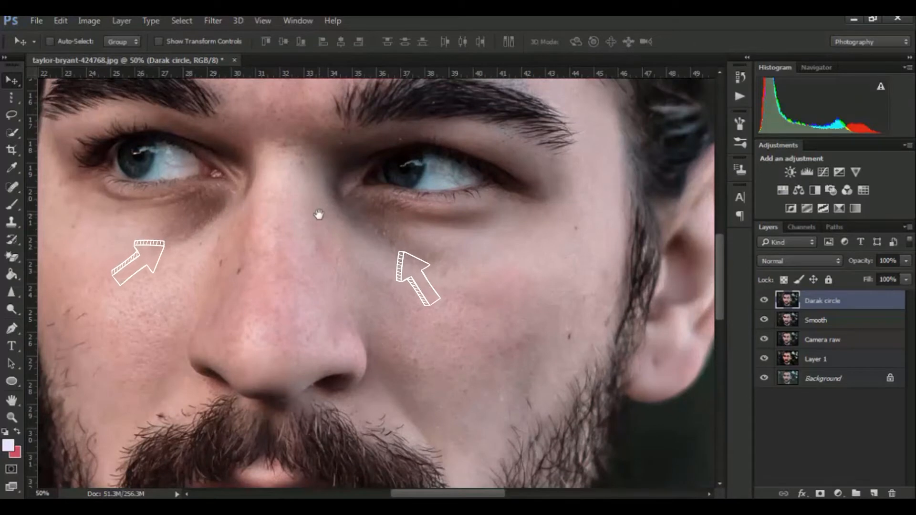
left_click_drag(321, 213, 406, 273)
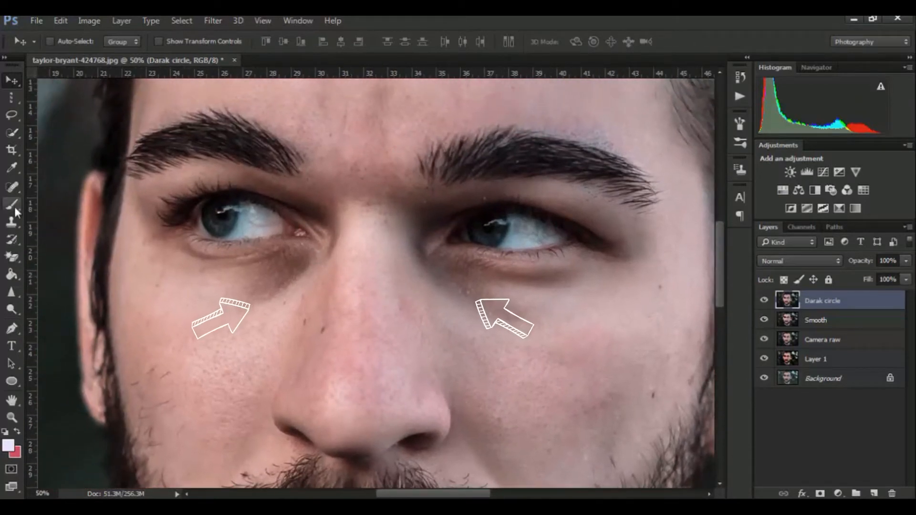
left_click(11, 223)
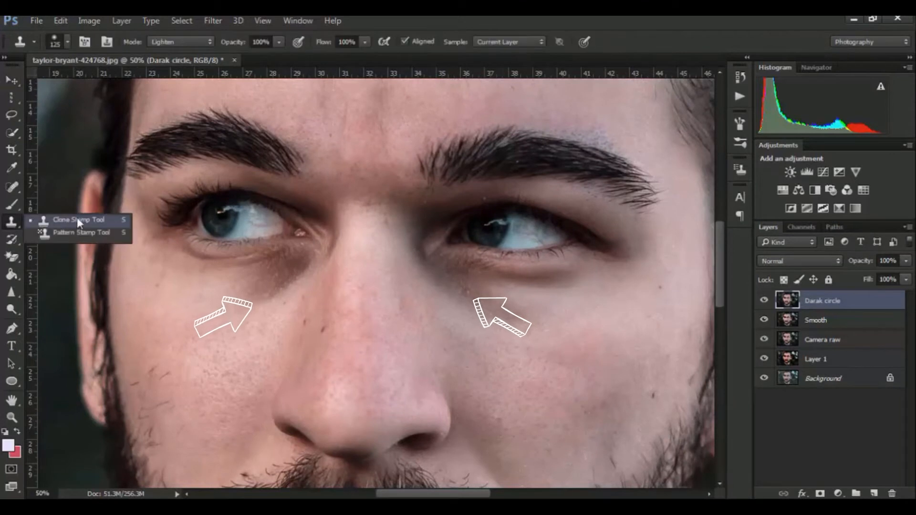
left_click(77, 219)
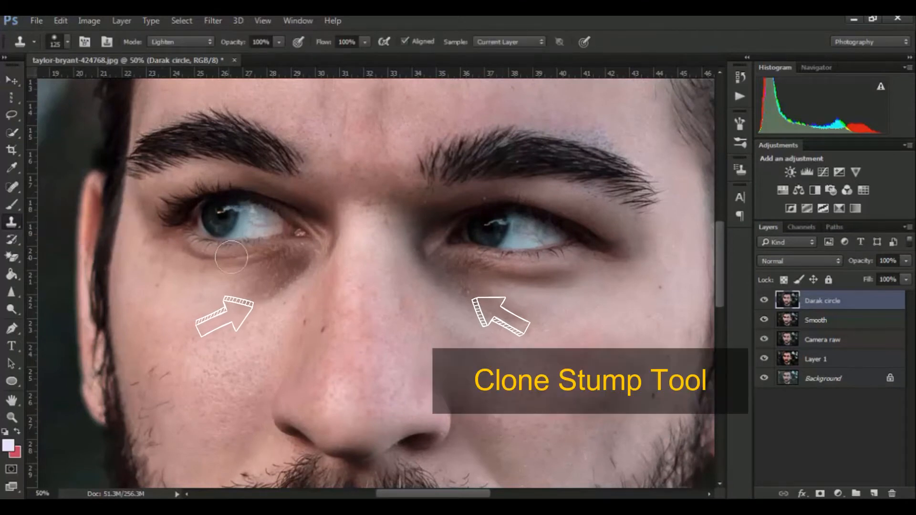
left_click(506, 42)
left_click(498, 53)
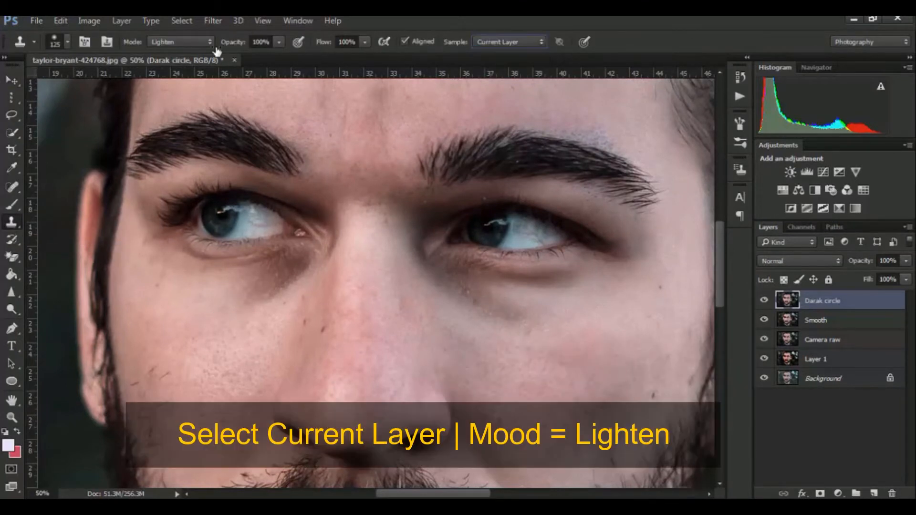
left_click(182, 42)
left_click(184, 132)
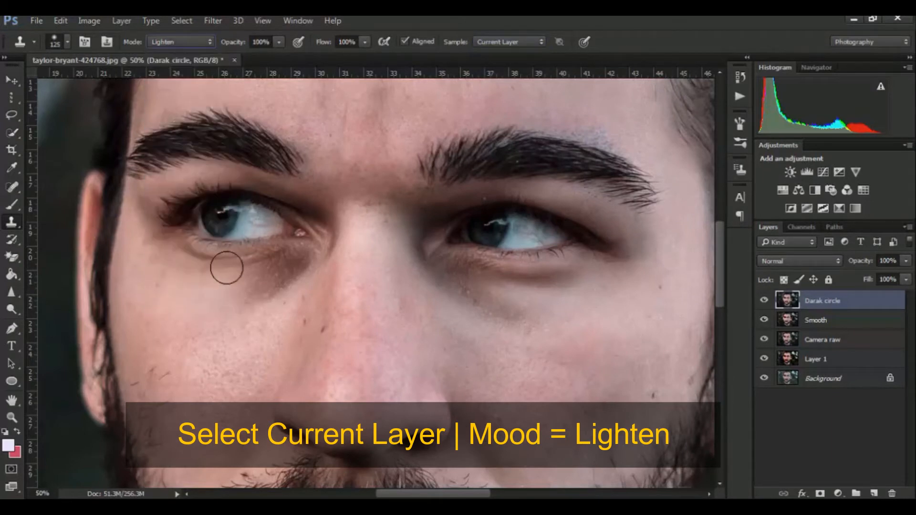
- Sample clean cheek skin and clone it over the dark circle under the eye on the portrait's left side
left_click(223, 345, "alt")
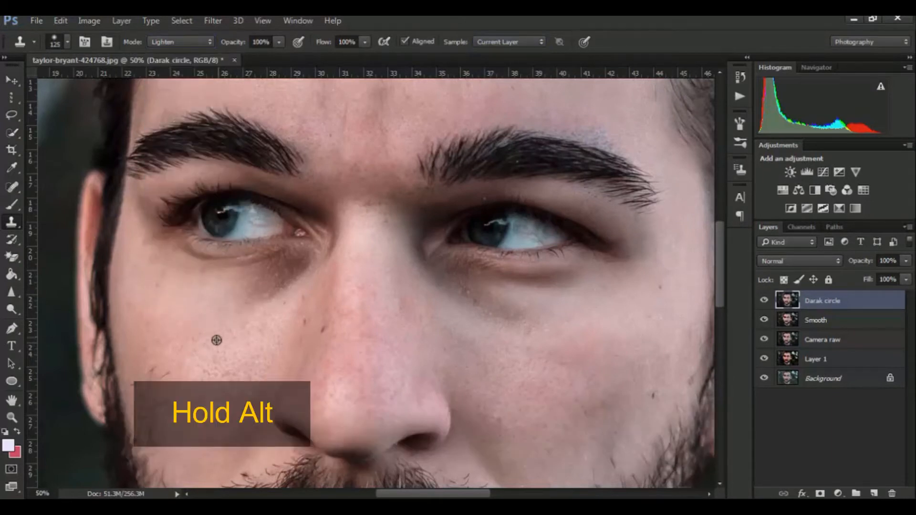
mouse_move(252, 287)
left_mouse_down()
mouse_move(300, 265)
mouse_move(206, 268)
mouse_move(168, 253)
left_mouse_up()
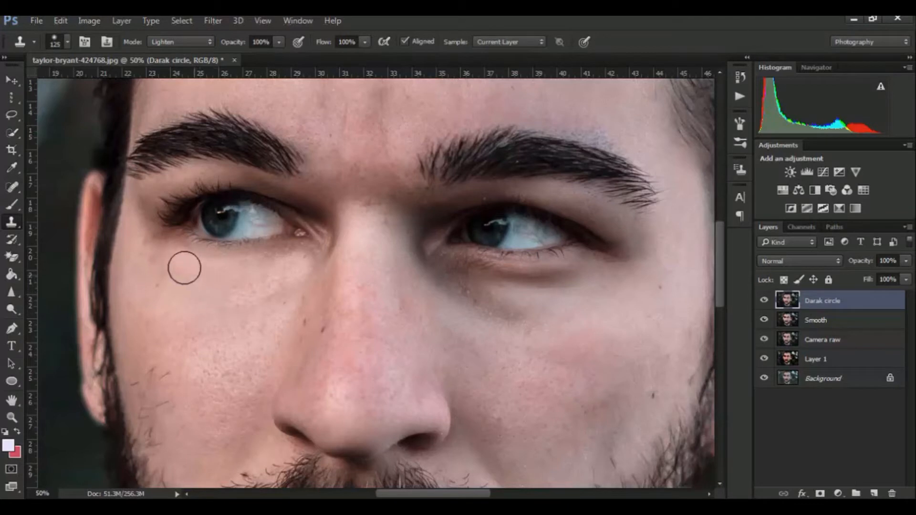
left_click_drag(182, 266, 154, 245)
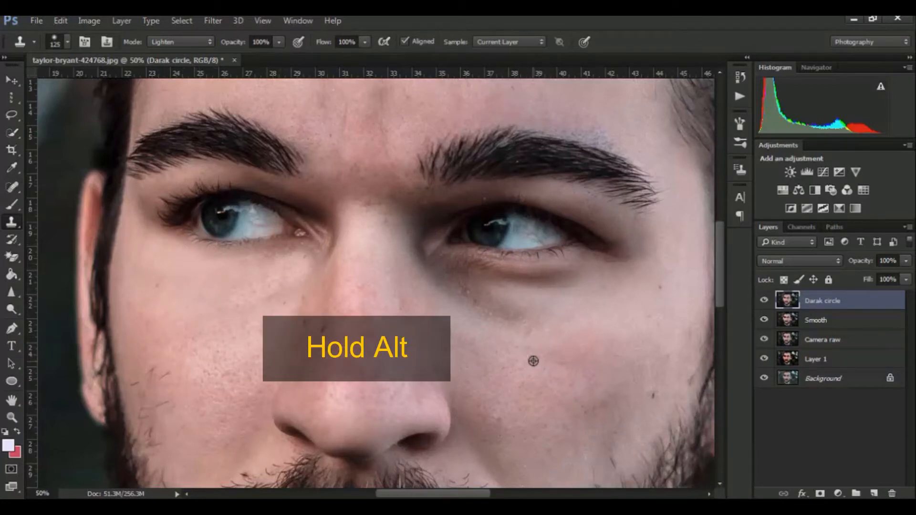
- Clone clean cheek skin over the dark circle under the eye on the portrait's right side, undoing the last strokes near the brow
left_click(553, 354, "alt")
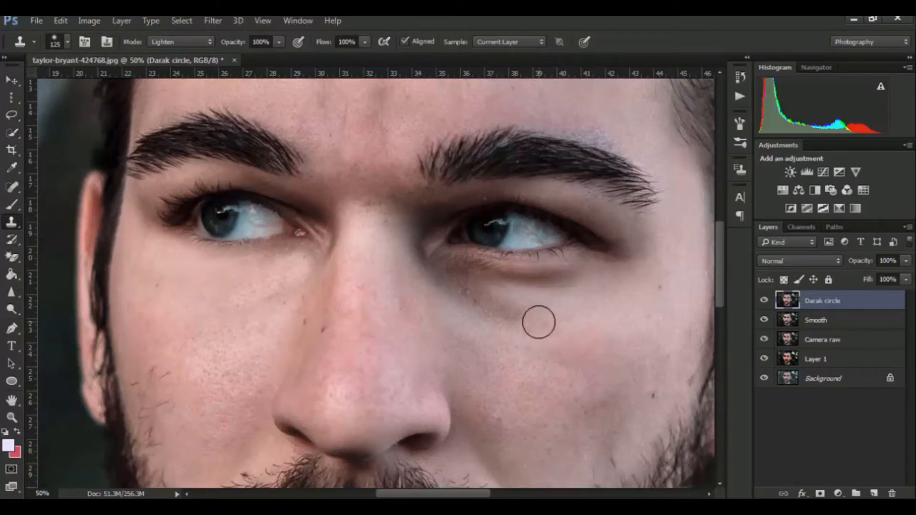
mouse_move(495, 311)
left_mouse_down()
mouse_move(489, 297)
mouse_move(575, 285)
mouse_move(454, 278)
mouse_move(473, 297)
mouse_move(426, 259)
mouse_move(437, 274)
mouse_move(500, 286)
mouse_move(527, 284)
mouse_move(461, 269)
mouse_move(477, 279)
mouse_move(563, 281)
mouse_move(612, 269)
mouse_move(599, 285)
mouse_move(540, 304)
mouse_move(540, 333)
mouse_move(585, 331)
mouse_move(630, 311)
mouse_move(617, 276)
mouse_move(632, 252)
mouse_move(554, 280)
mouse_move(611, 256)
left_mouse_up()
left_click(569, 329, "alt")
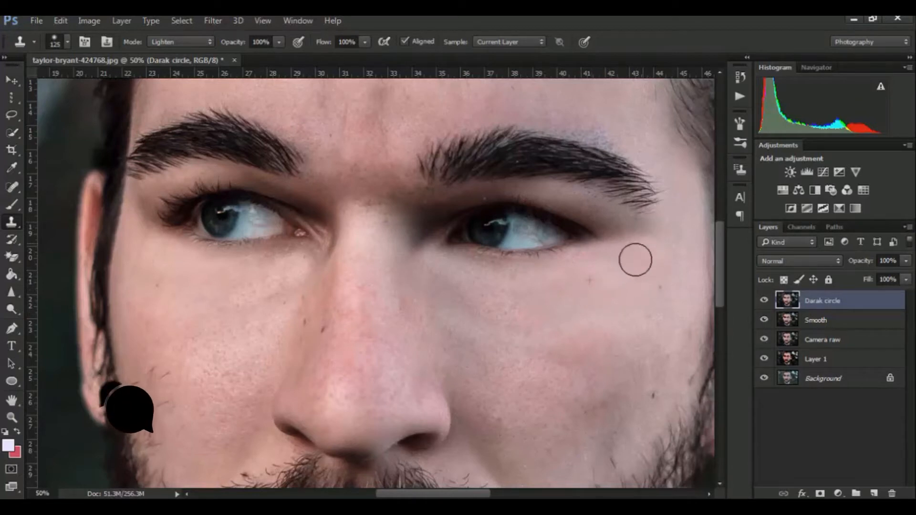
left_click_drag(624, 242, 612, 231)
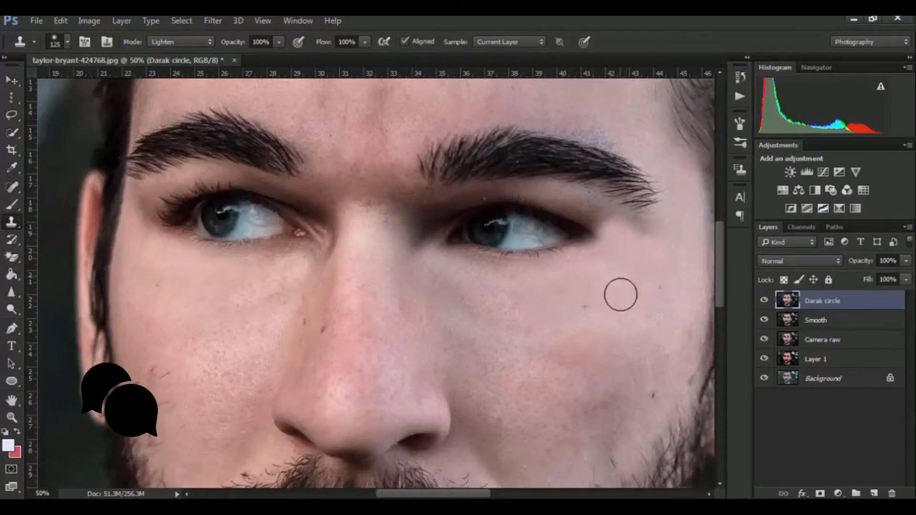
key("ctrl+alt+z")
key("ctrl+alt+z")
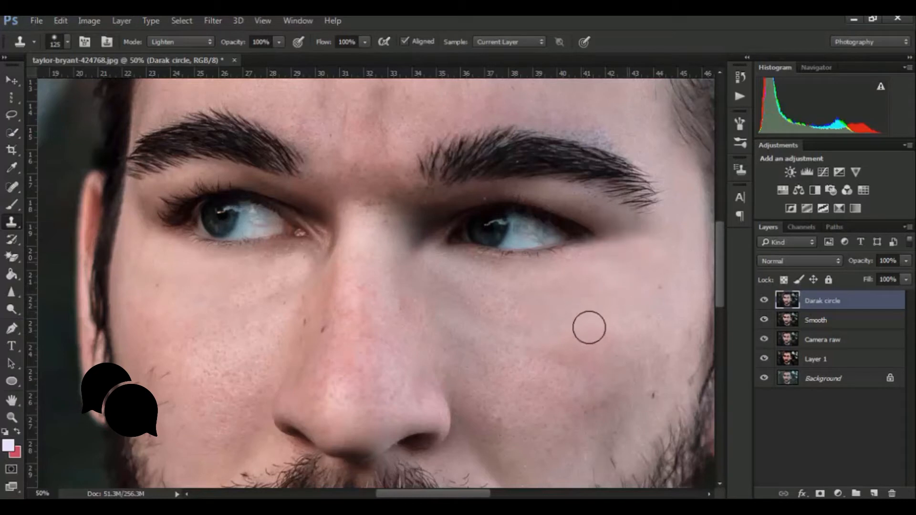
- Toggle the visibility of the Darak circle layer to compare both under-eye areas before and after cloning
left_click(765, 301)
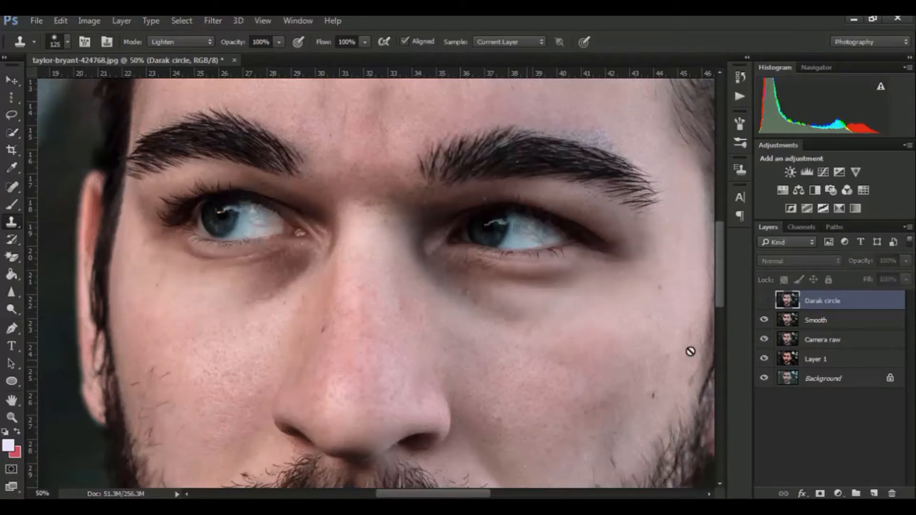
left_click(763, 302)
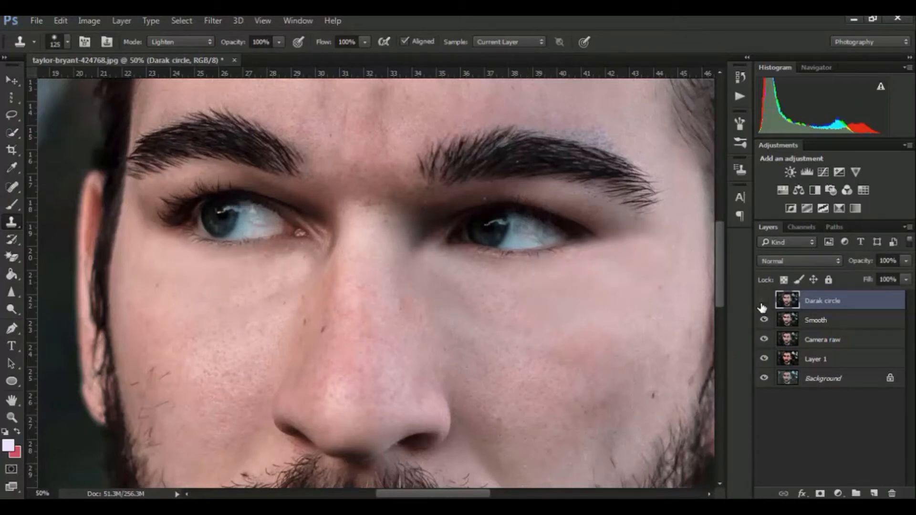
left_click(763, 301)
- Reduce the opacity of the Darak circle layer to 60%
left_click(906, 264)
left_click_drag(905, 278, 827, 262)
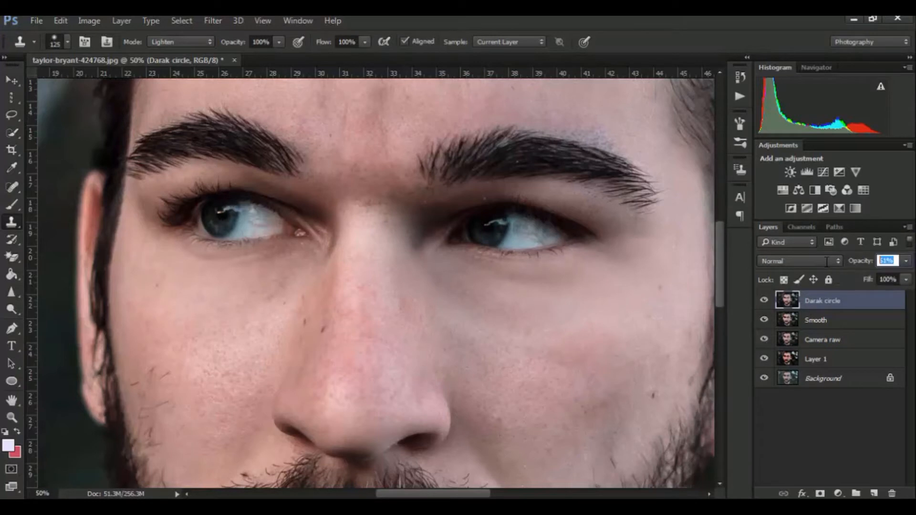
type("60")
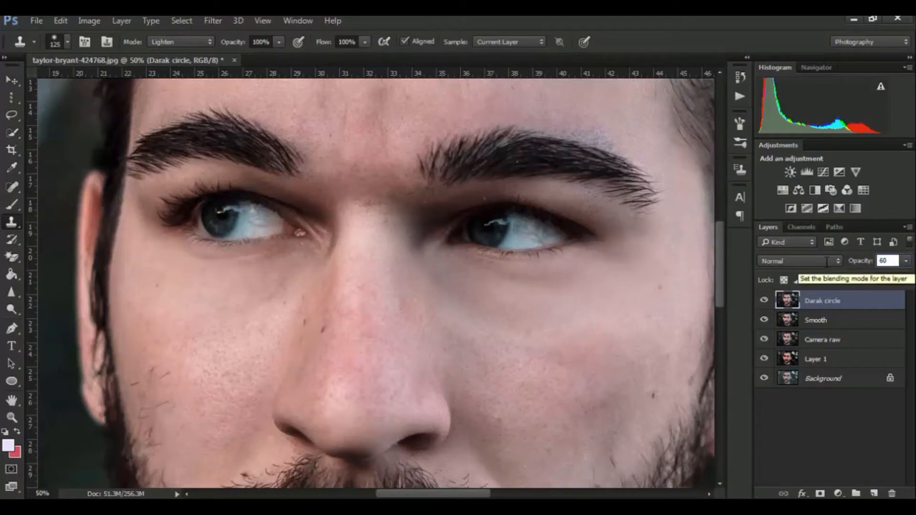
- Hide and show the Darak circle layer repeatedly to judge the softened under-eye correction up close
left_click(764, 301)
left_click(764, 301)
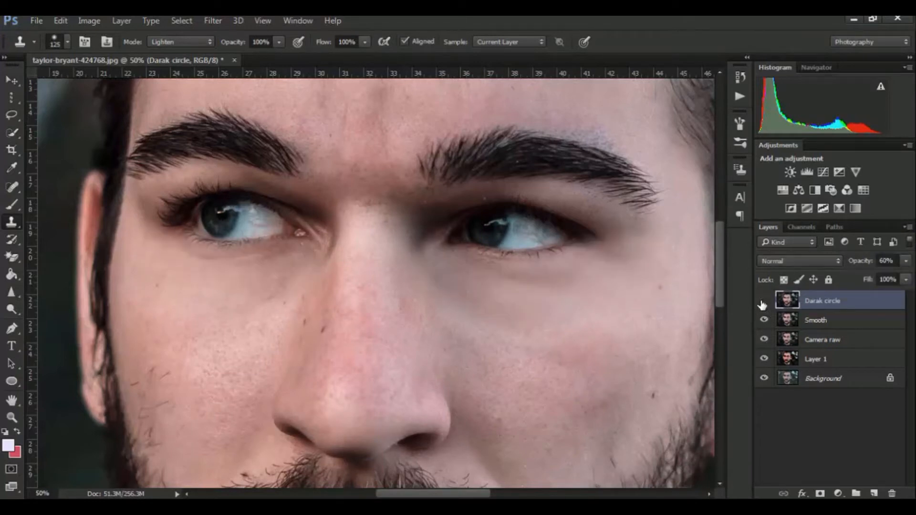
left_click(764, 302)
left_click(764, 301)
left_click(764, 302)
left_click(764, 302)
left_click(764, 302)
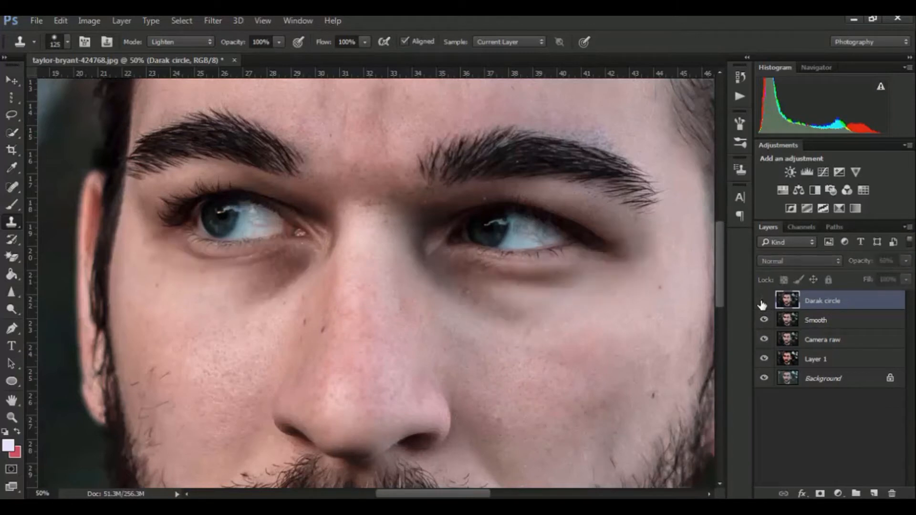
left_click(763, 303)
left_click(763, 302)
left_click(763, 303)
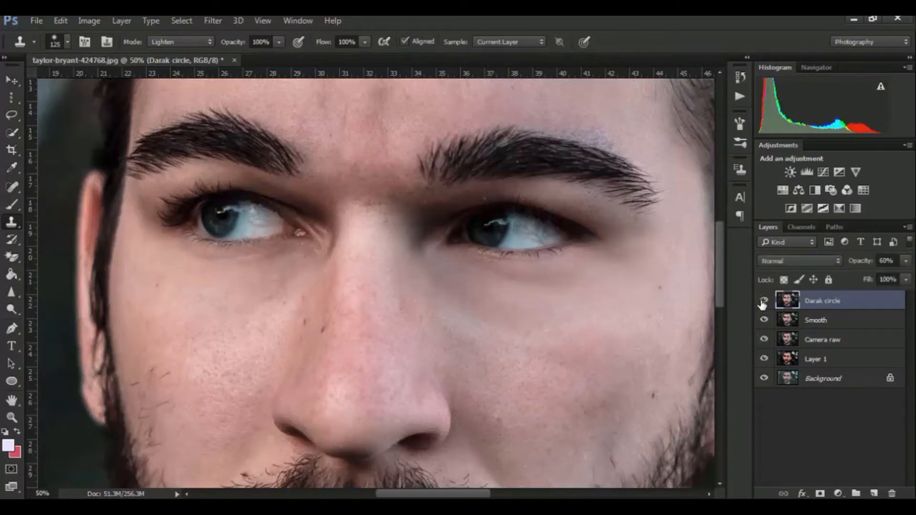
left_click(763, 302)
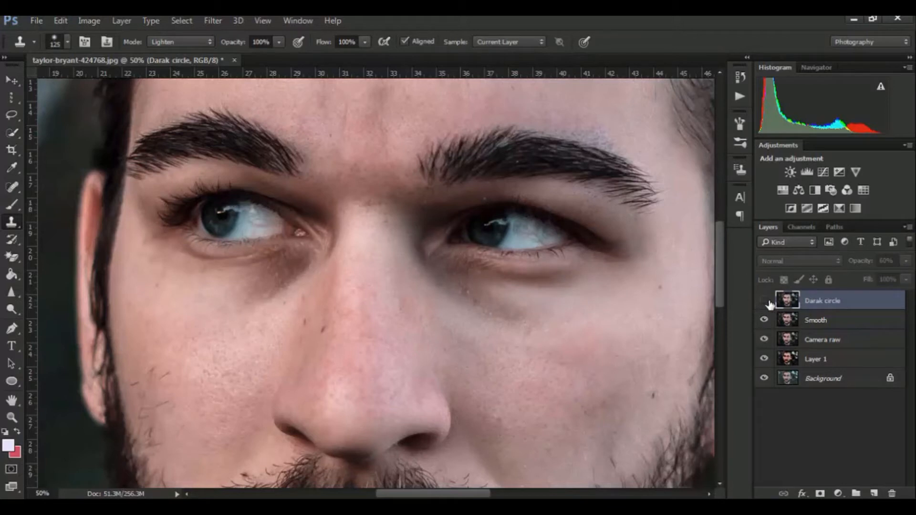
left_click(764, 302)
- Set the Darak circle layer's opacity to 50% and compare the whole portrait with and without the layer
key("ctrl+0")
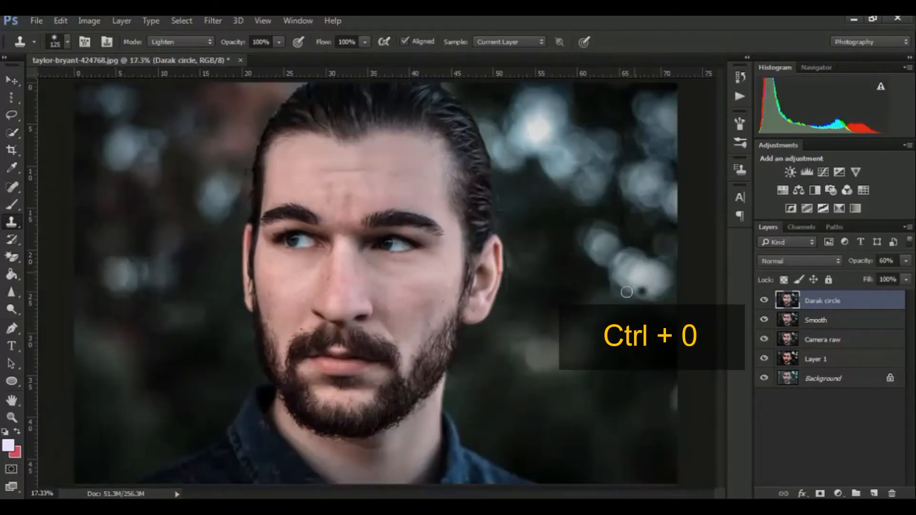
left_click(890, 261)
type("50")
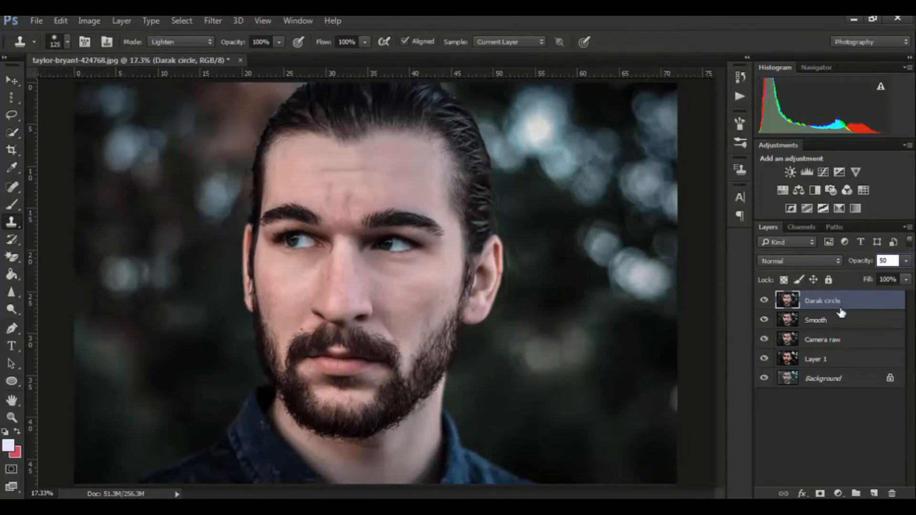
left_click(765, 301)
left_click(765, 301)
- Group the layers from Layer 1 up to Darak circle, and stamp all visible layers into a new layer above the group
left_click(834, 364, "shift")
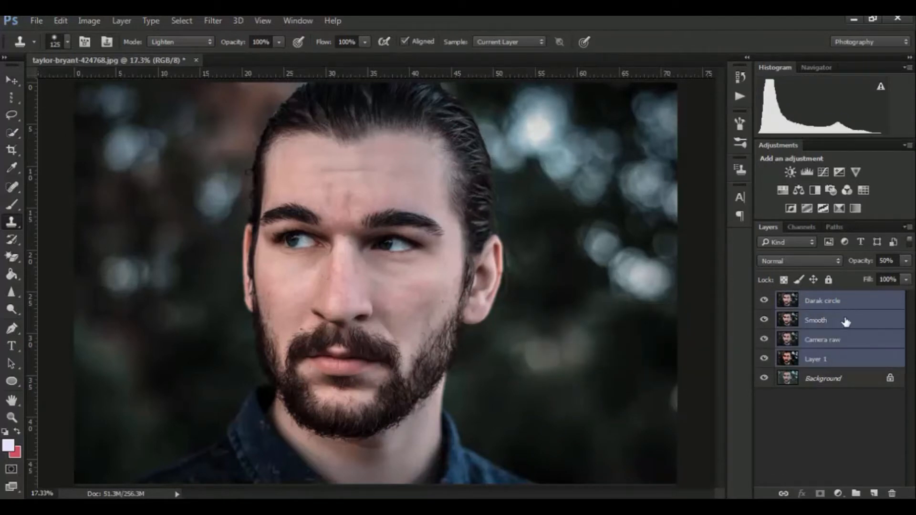
key("ctrl+g")
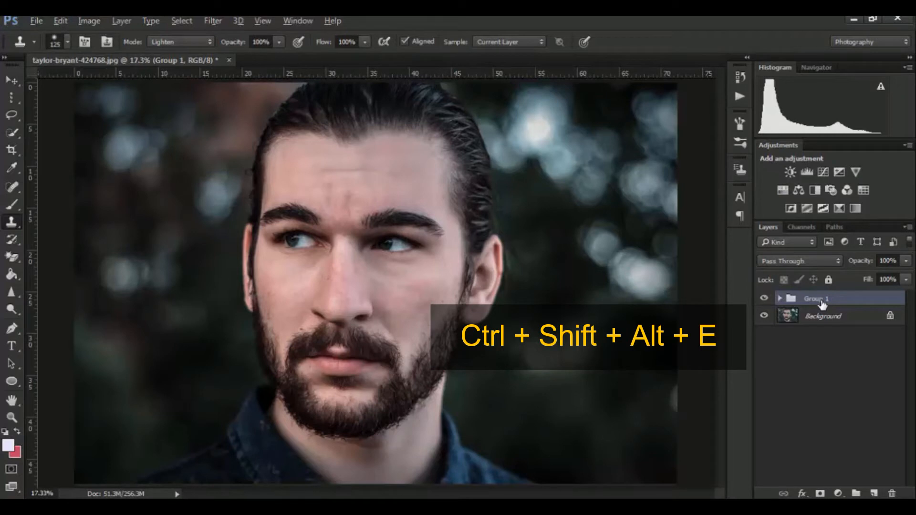
key("ctrl+shift+alt+e")
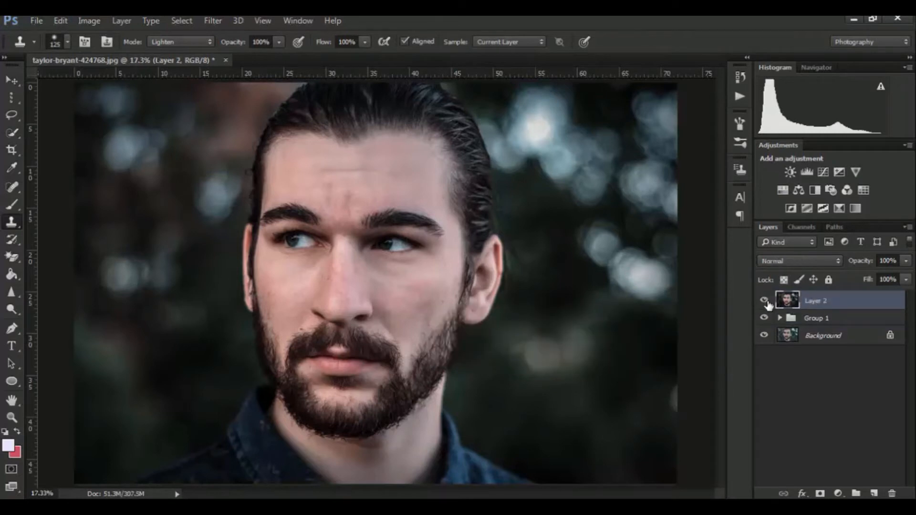
- Toggle the visibility of the stamped layer and the group to compare the retouched portrait with the original Background
left_click(765, 302)
left_click(766, 318)
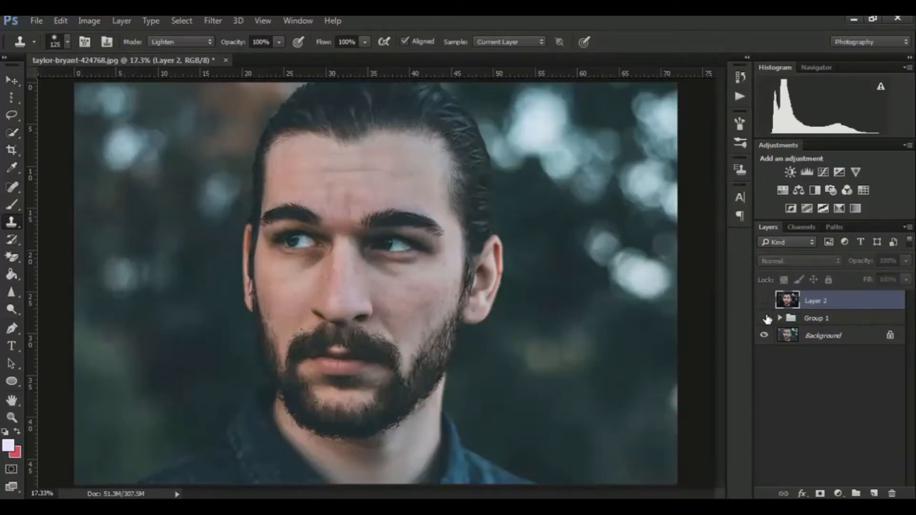
left_click(766, 318)
left_click(766, 318)
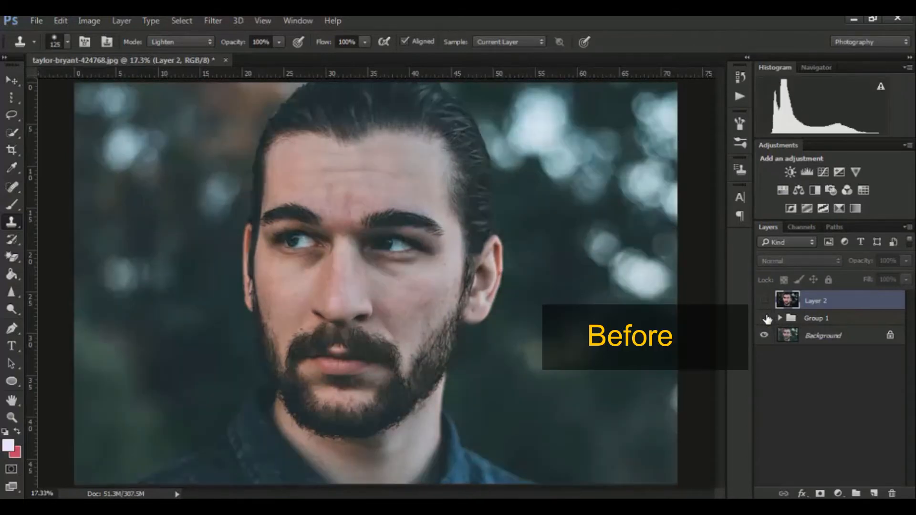
left_click(765, 319)
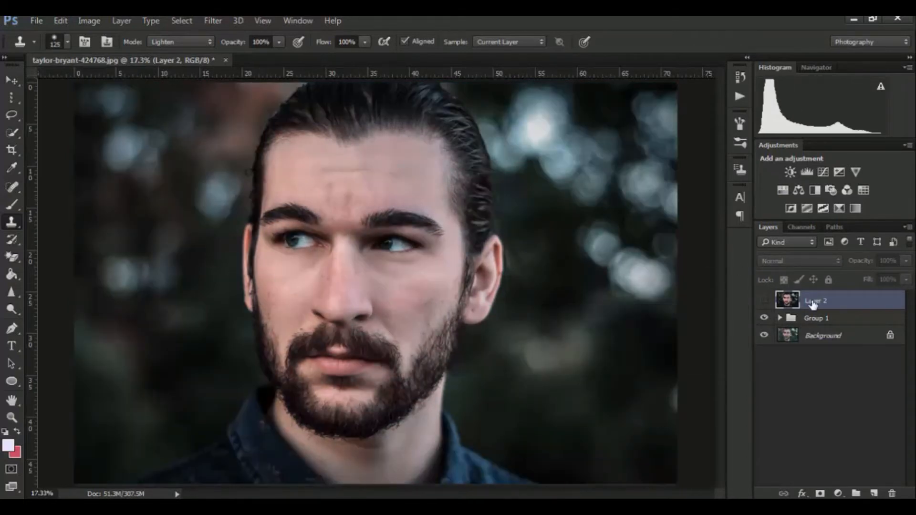
left_click(763, 302)
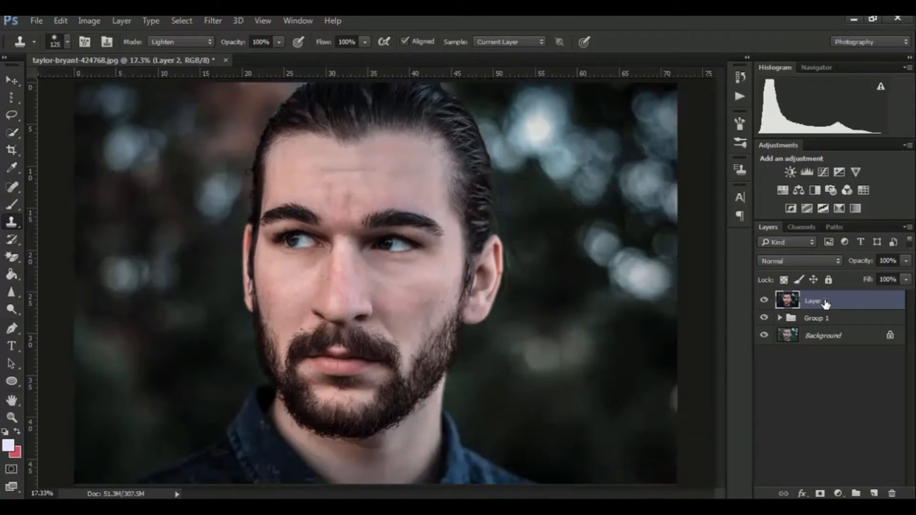
- Duplicate the stamped Layer 2 and rename the copy Sharp
key("ctrl+j")
double_click(835, 302)
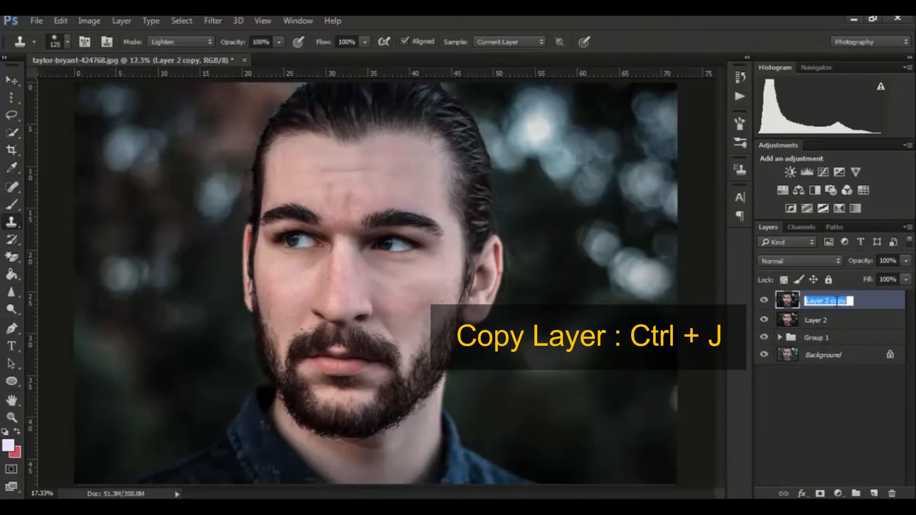
key("BackSpace")
type("Sharp")
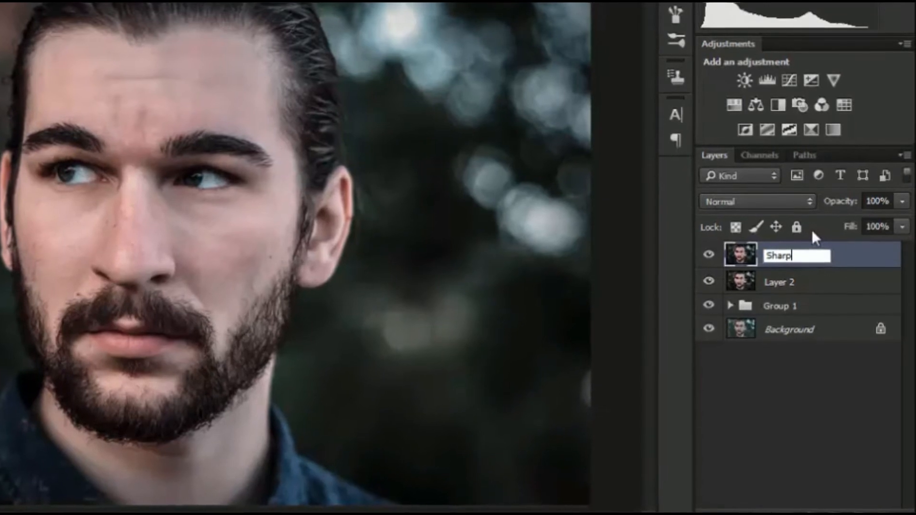
key("Return")
- Rename Layer 2, directly below the Sharp layer, as Blur
double_click(784, 294)
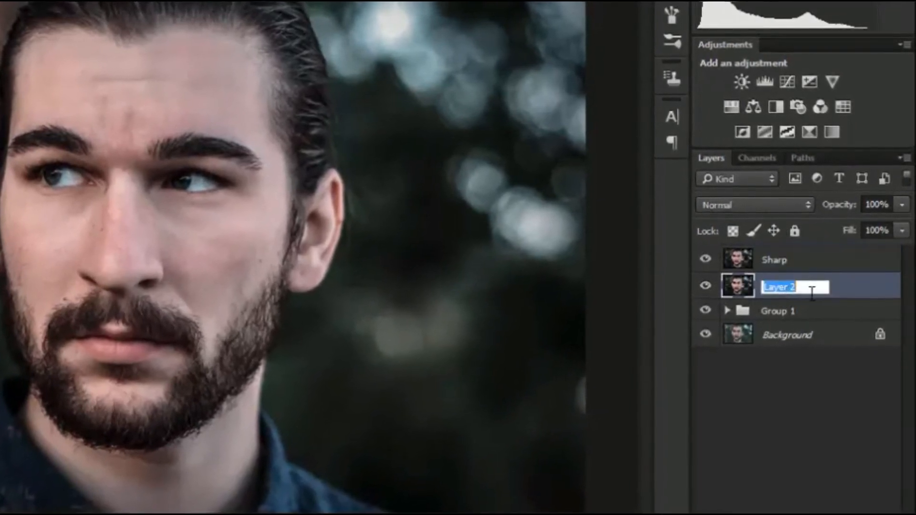
key("BackSpace")
type("Blur")
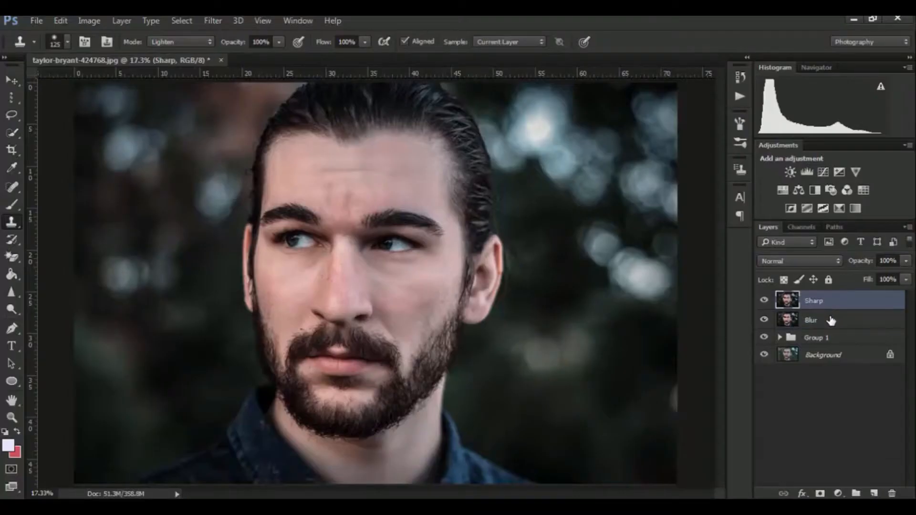
key("Return")
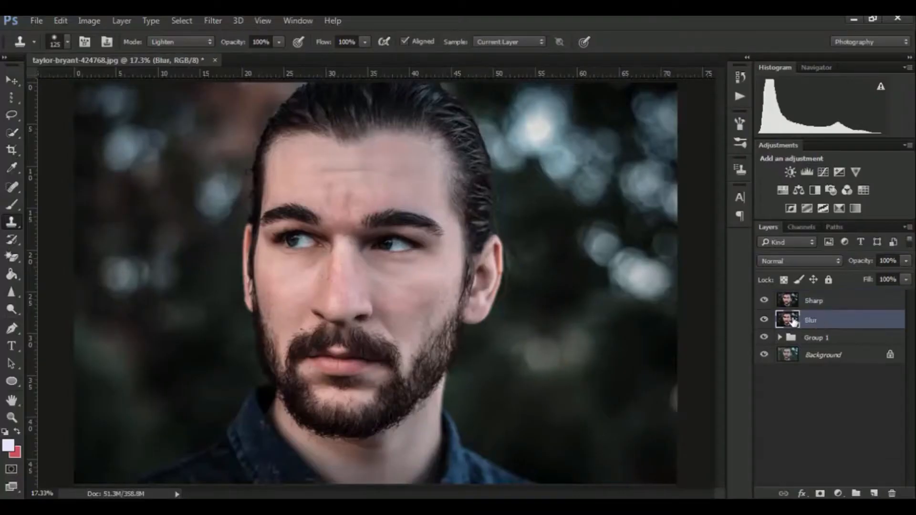
- Open the Gaussian Blur filter for the Blur layer and frame the face in its preview at 13% zoom
left_click(204, 21)
mouse_move(332, 170)
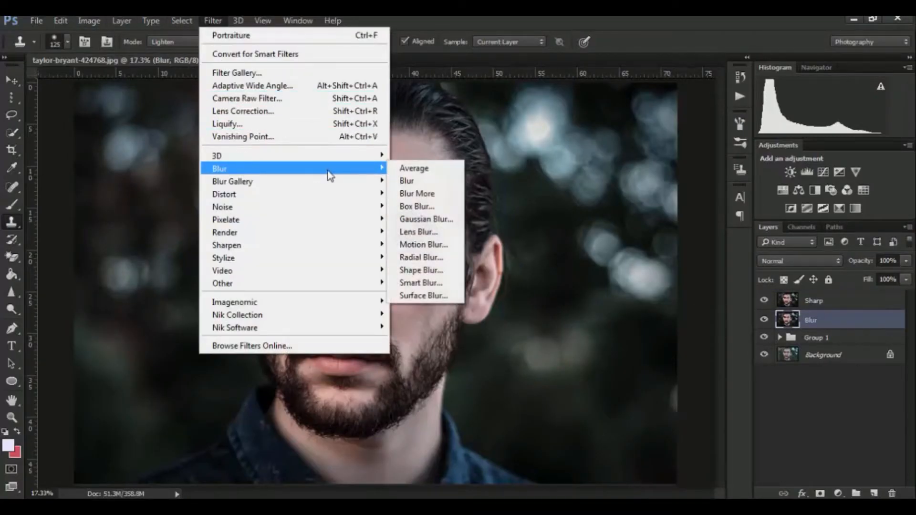
left_click(422, 219)
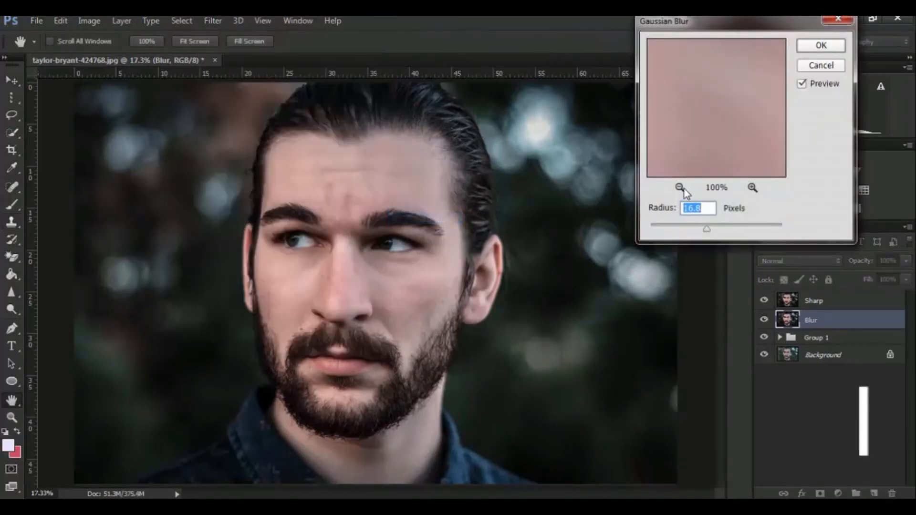
left_click(681, 189)
left_click(681, 189)
left_click_drag(719, 25, 605, 134)
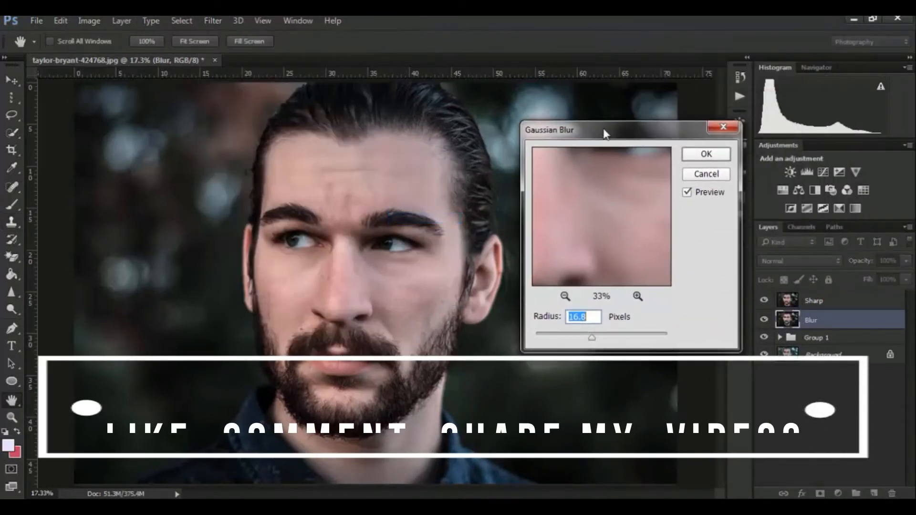
left_click_drag(599, 259, 630, 250)
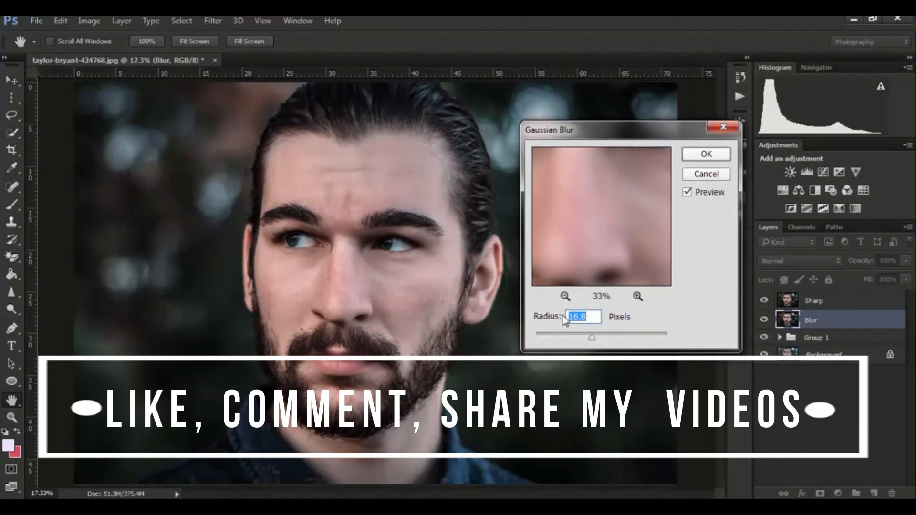
left_click(565, 296)
left_click(565, 296)
left_click(565, 296)
left_click(565, 297)
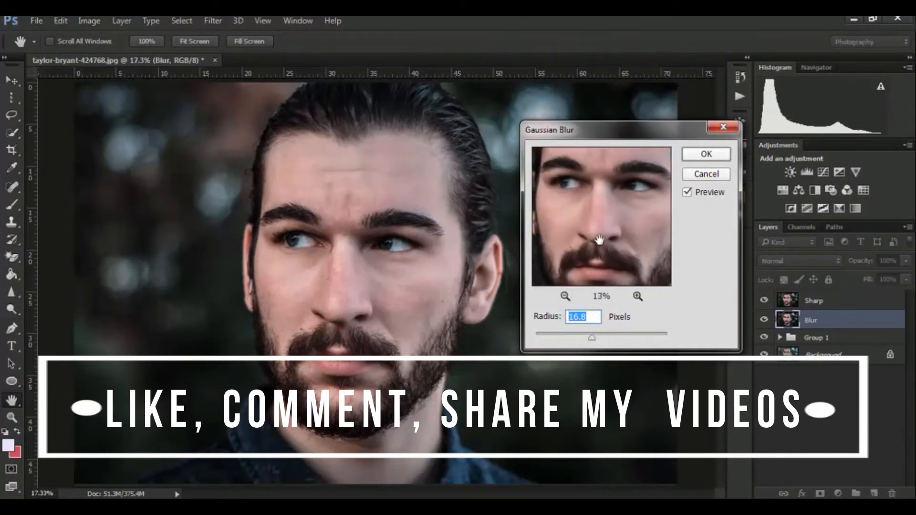
left_click_drag(600, 240, 601, 251)
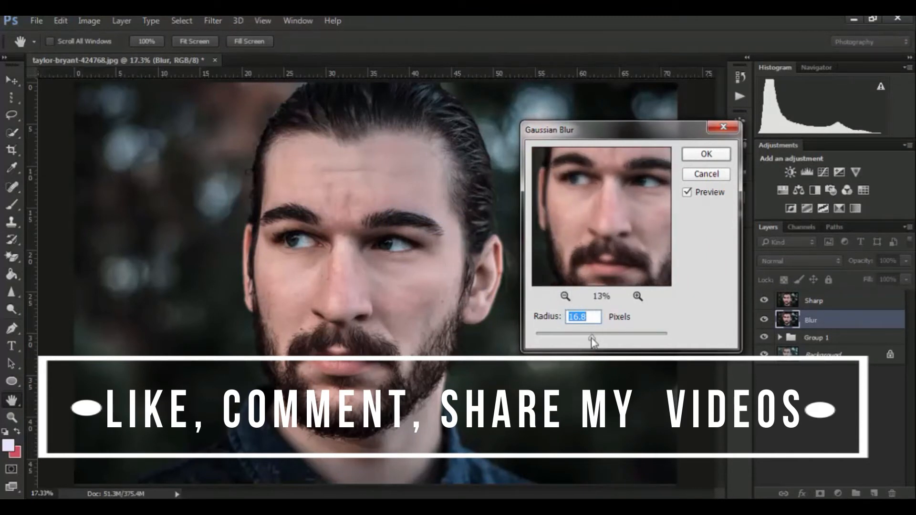
- Set the Gaussian Blur radius to 10 pixels and apply it to the Blur layer
left_click_drag(585, 341, 590, 343)
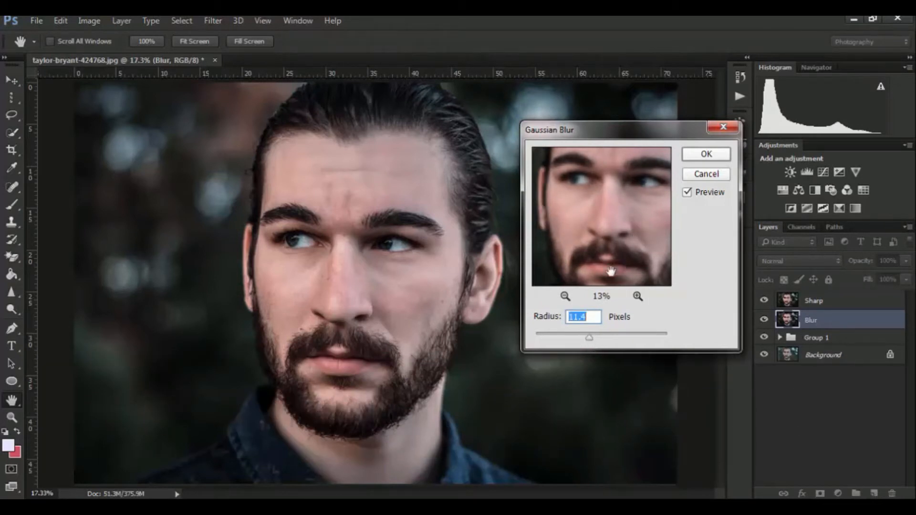
left_click_drag(590, 337, 591, 338)
left_click(590, 335)
left_click(588, 337)
type("10")
left_click(695, 151)
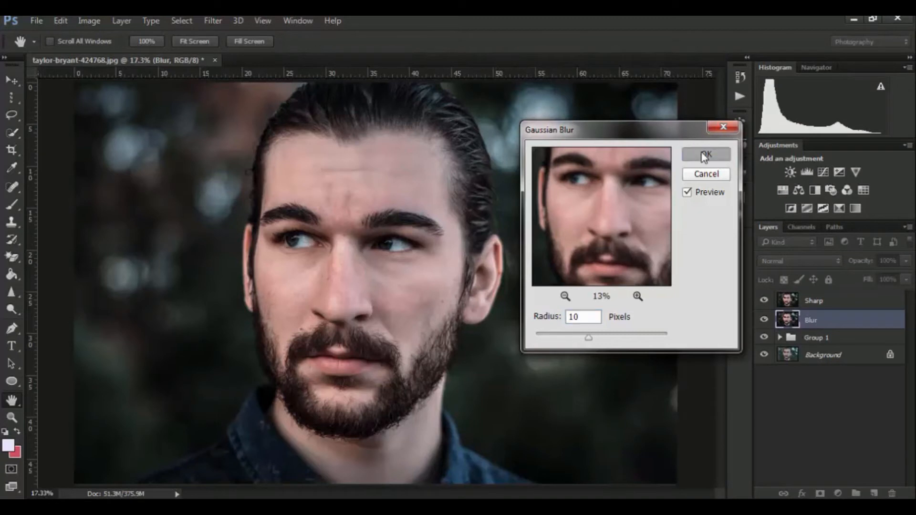
key("s")
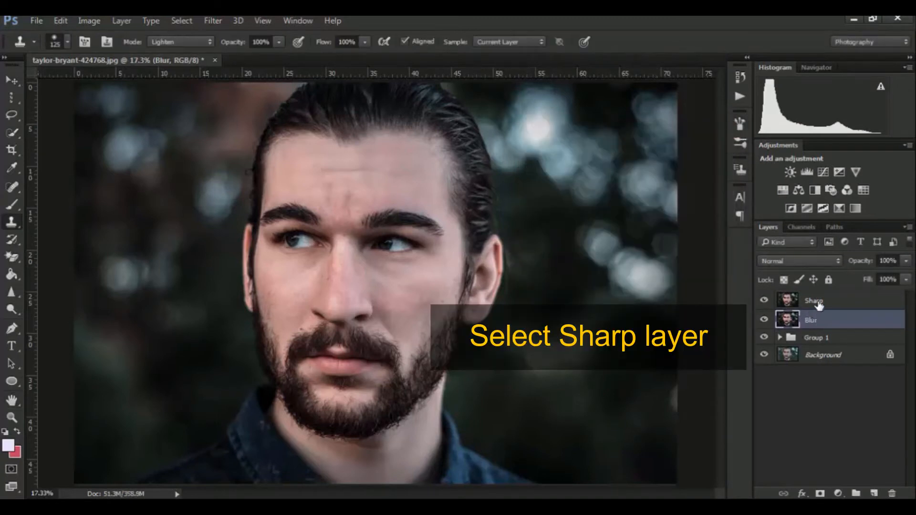
- Open Apply Image for the Sharp layer and choose the Blur layer as the source layer
left_click(817, 306)
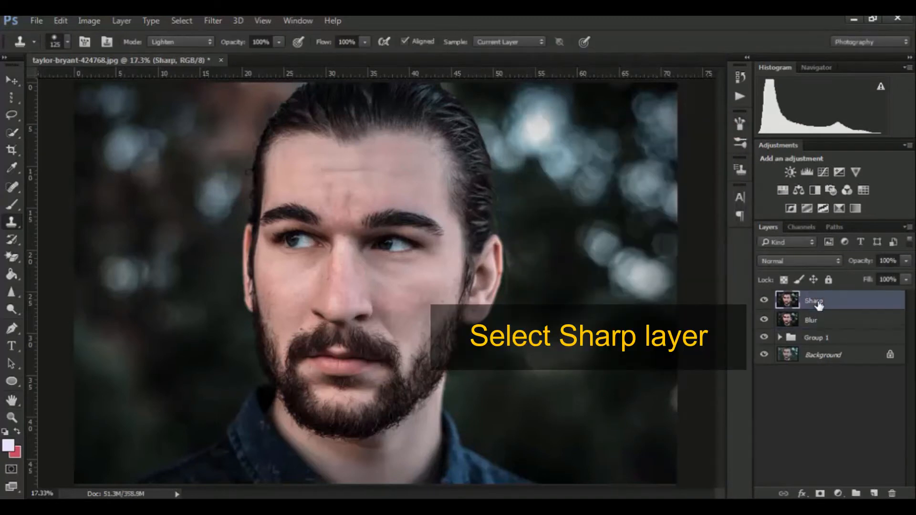
left_click(764, 300)
left_click(765, 301)
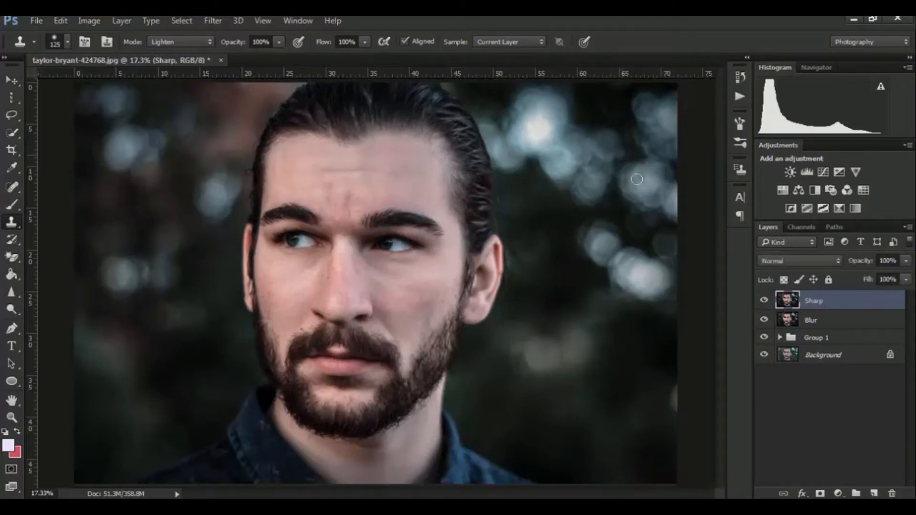
left_click(764, 300)
left_click(764, 301)
left_click(90, 20)
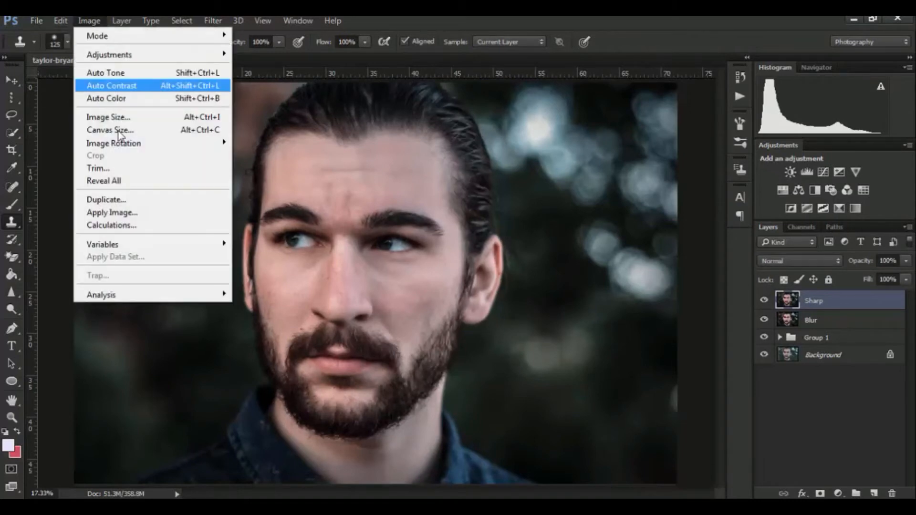
left_click(143, 214)
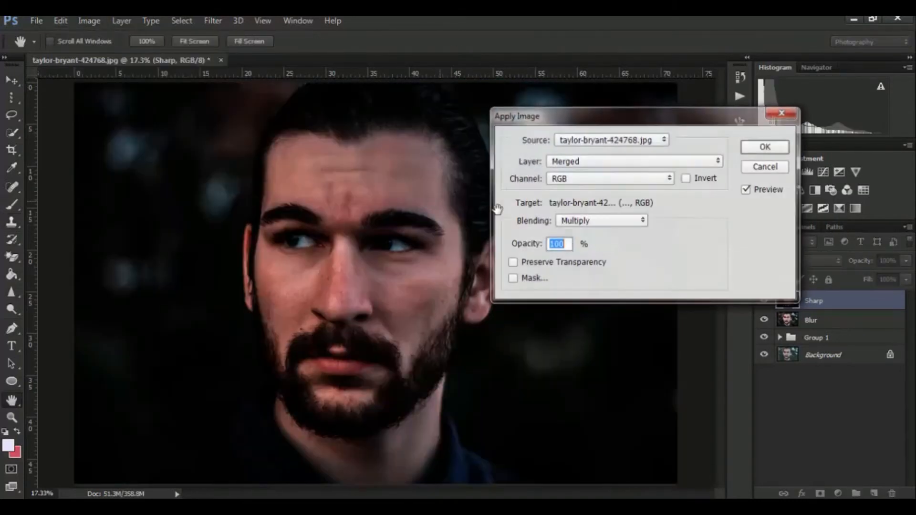
left_click(631, 162)
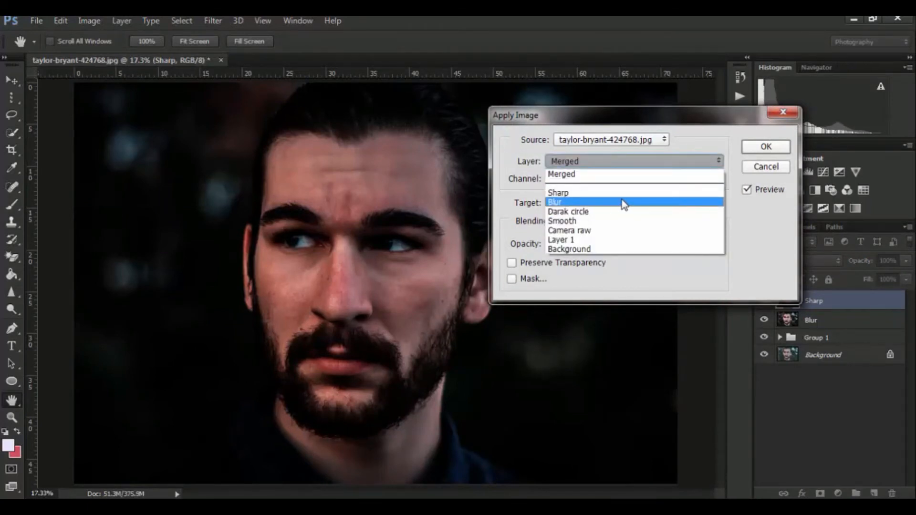
left_click(610, 118)
left_click_drag(625, 122, 568, 119)
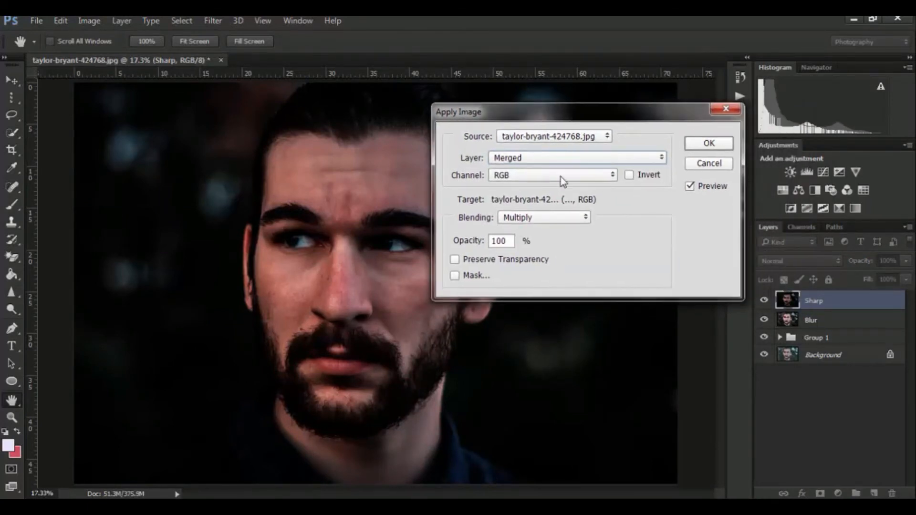
left_click(567, 159)
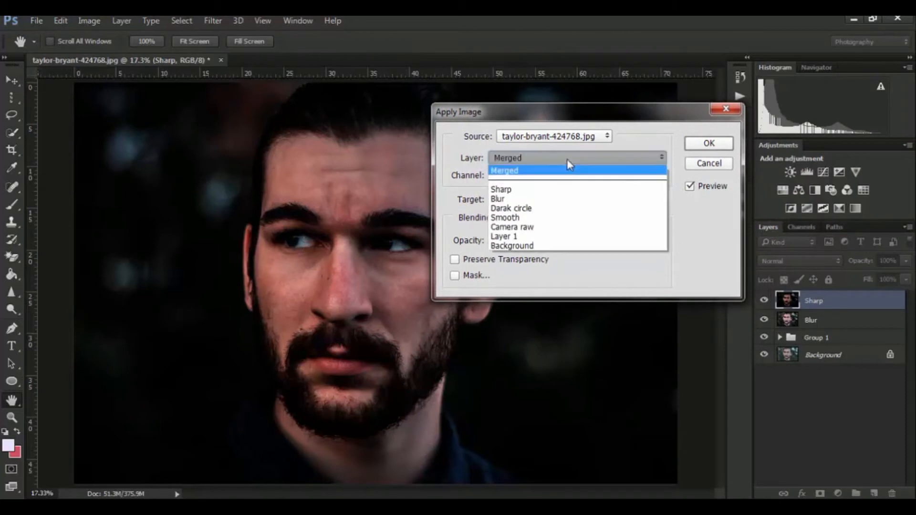
left_click(551, 200)
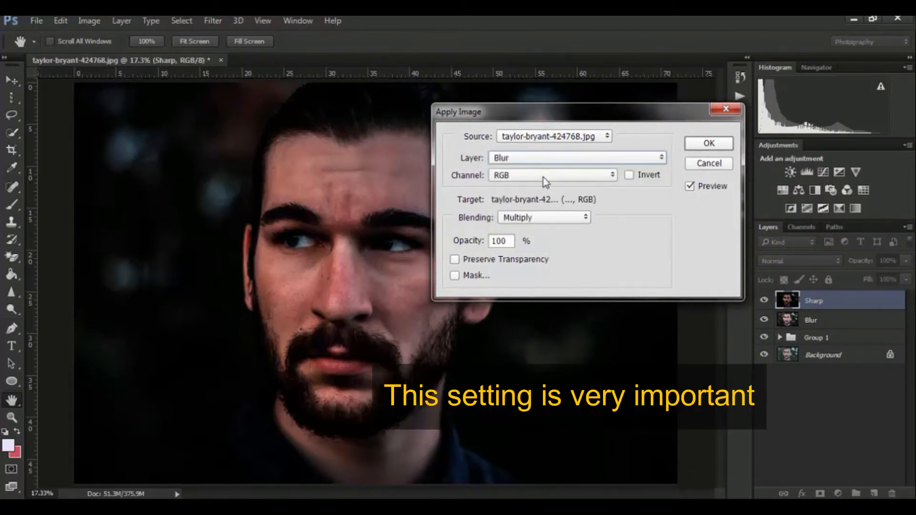
- Set the Apply Image blending to Subtract with scale 2 and offset 130, and apply it to the Sharp layer
left_click(549, 217)
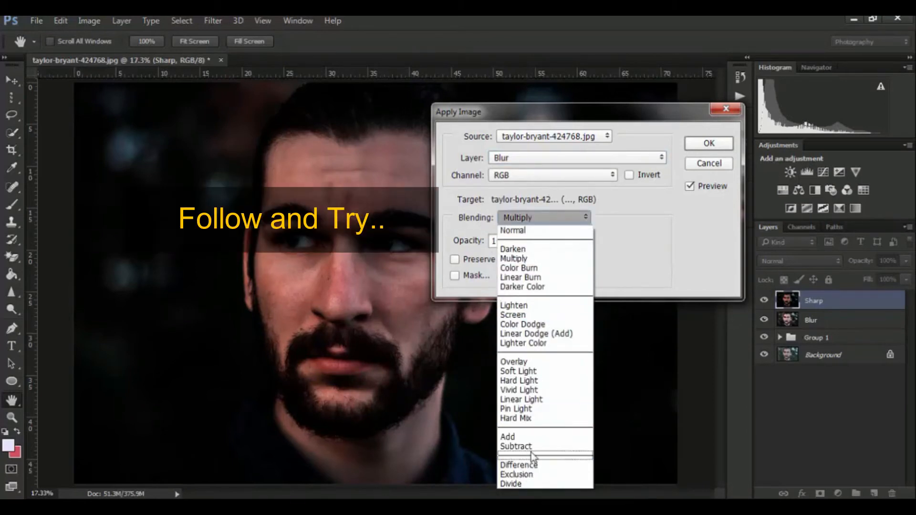
left_click(536, 448)
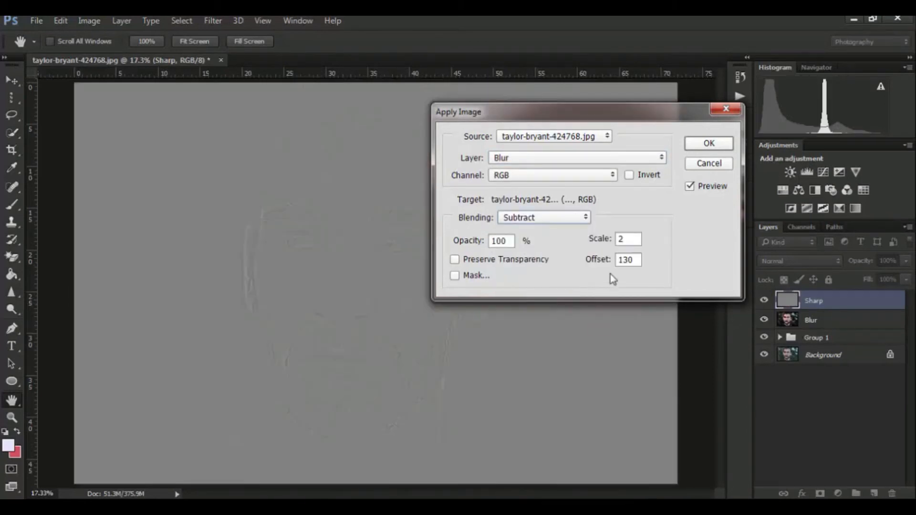
left_click(622, 239)
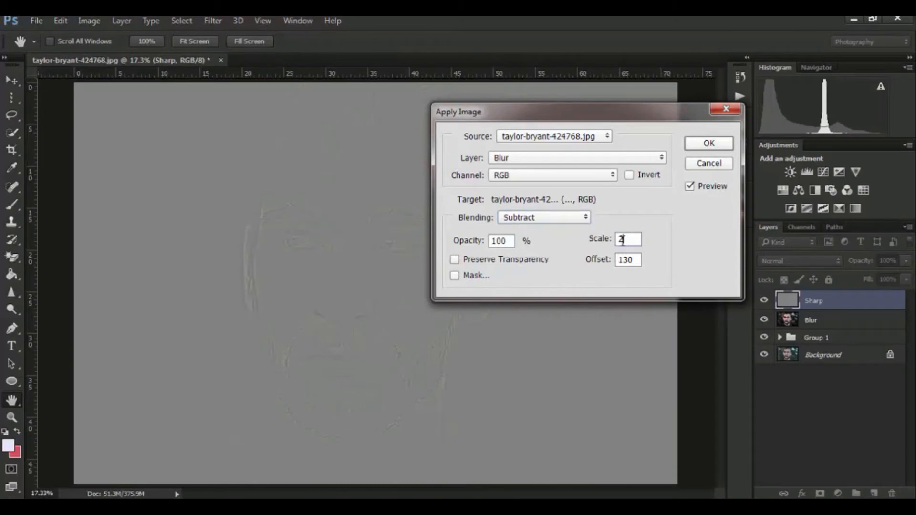
left_click(641, 261)
left_click_drag(636, 264, 578, 259)
left_click(695, 185)
left_click(694, 185)
left_click(710, 144)
key("s")
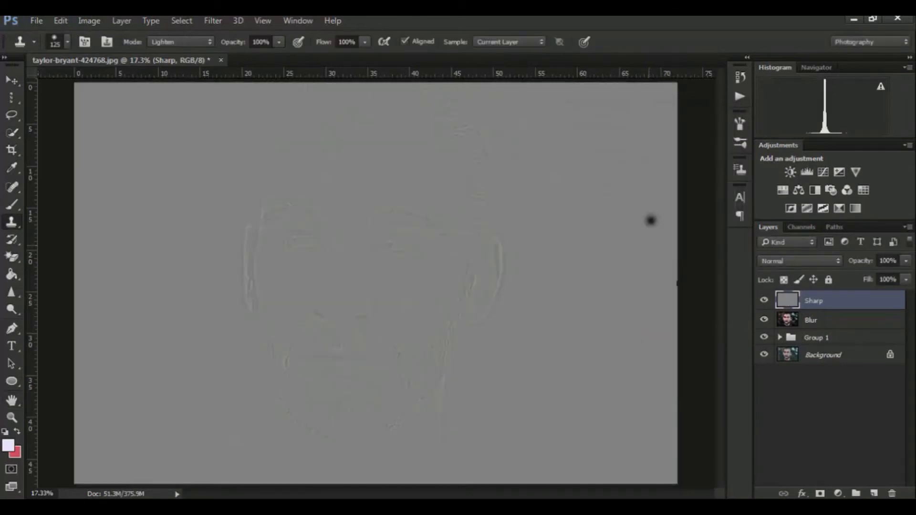
- Set the Sharp layer's blend mode to Linear Light and compare the portrait with the layer hidden and shown
left_click(814, 324)
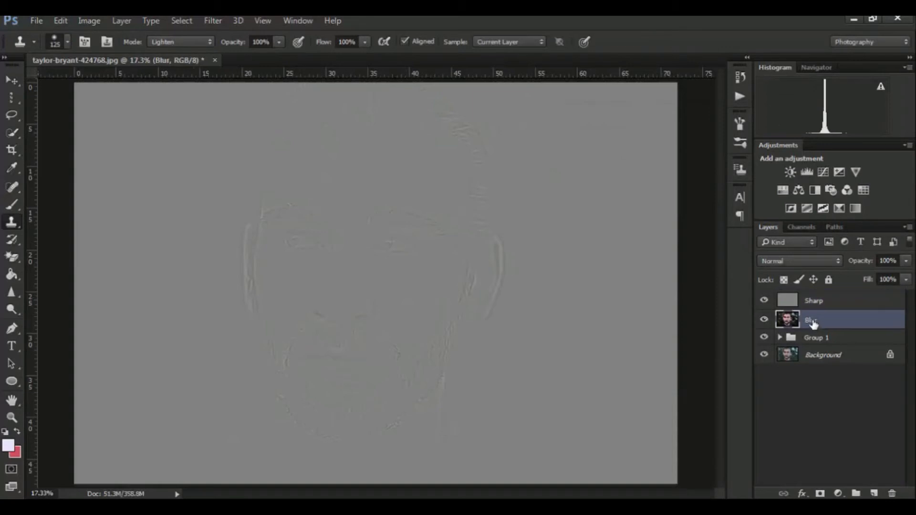
left_click(815, 308)
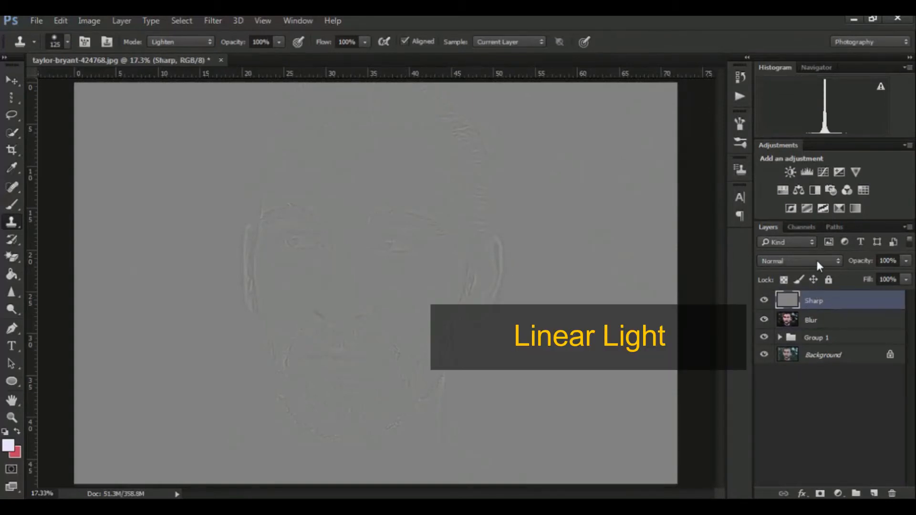
left_click(816, 260)
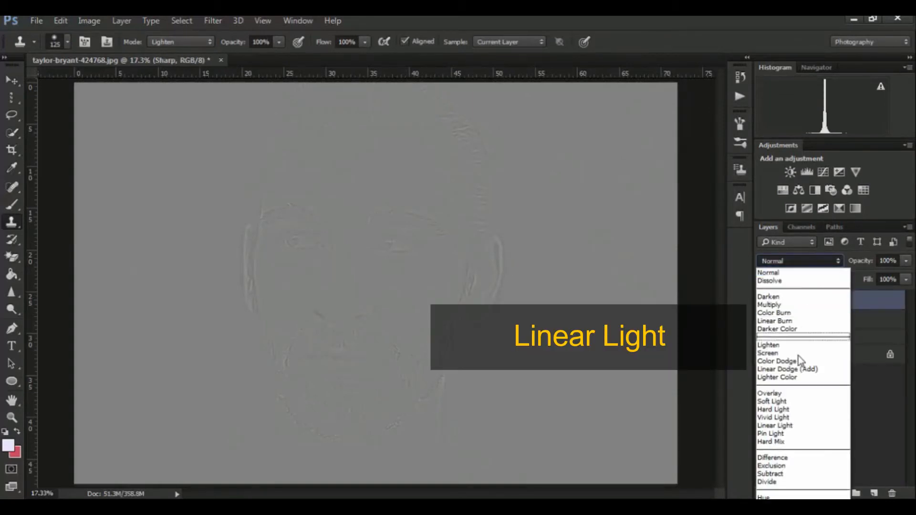
left_click(803, 426)
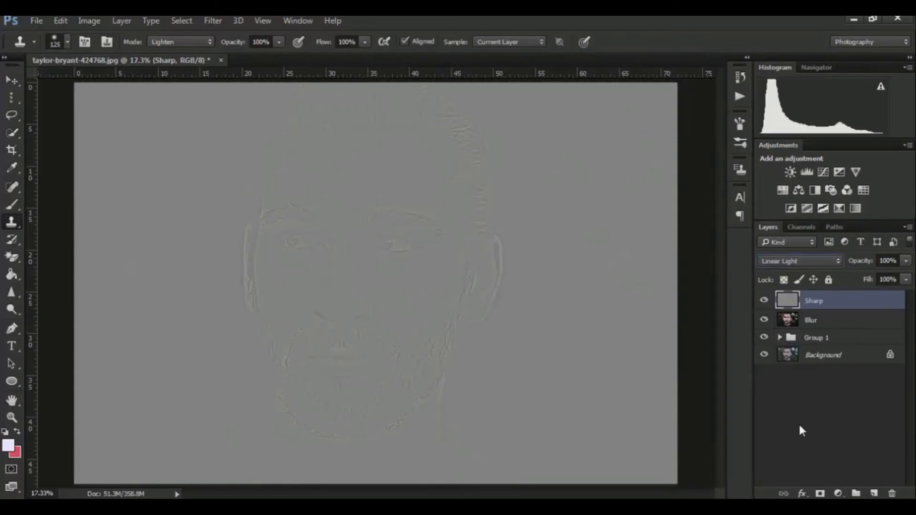
left_click(765, 301)
left_click(765, 300)
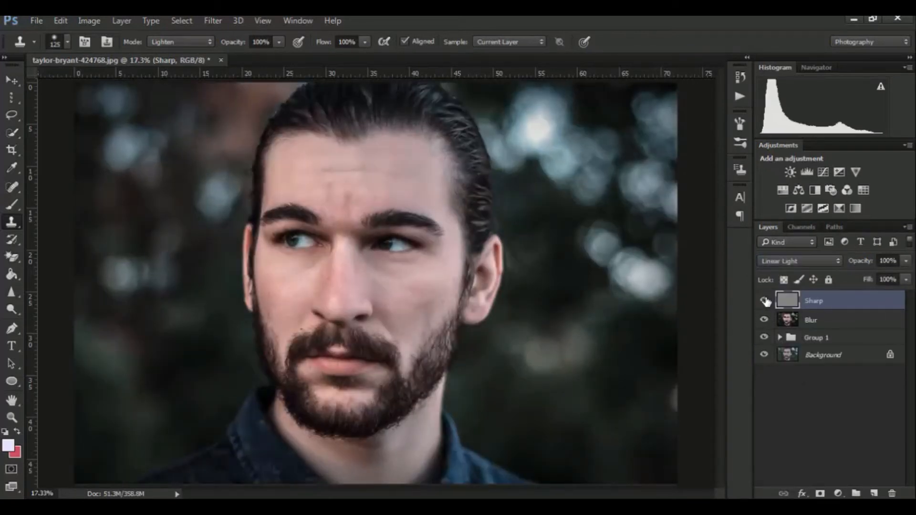
- On the Blur layer, outline the forehead skin between hairline and eyebrows with the Lasso tool at a 20 px feather
left_click(820, 323)
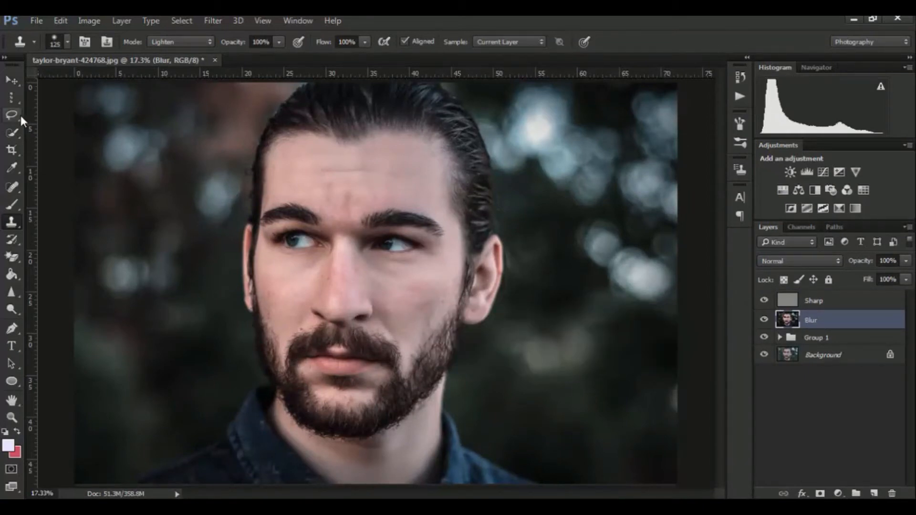
left_click_drag(20, 113, 49, 110)
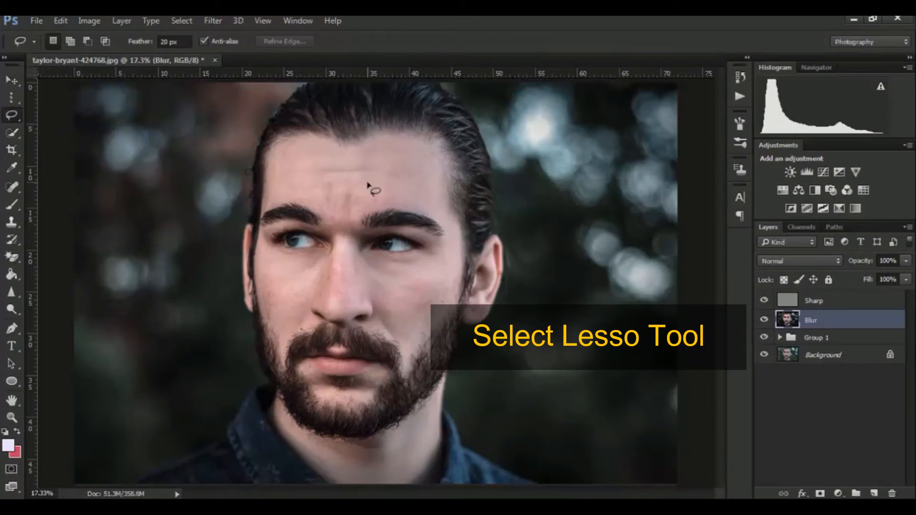
key("ctrl+plus")
key("ctrl+plus")
key("ctrl+plus")
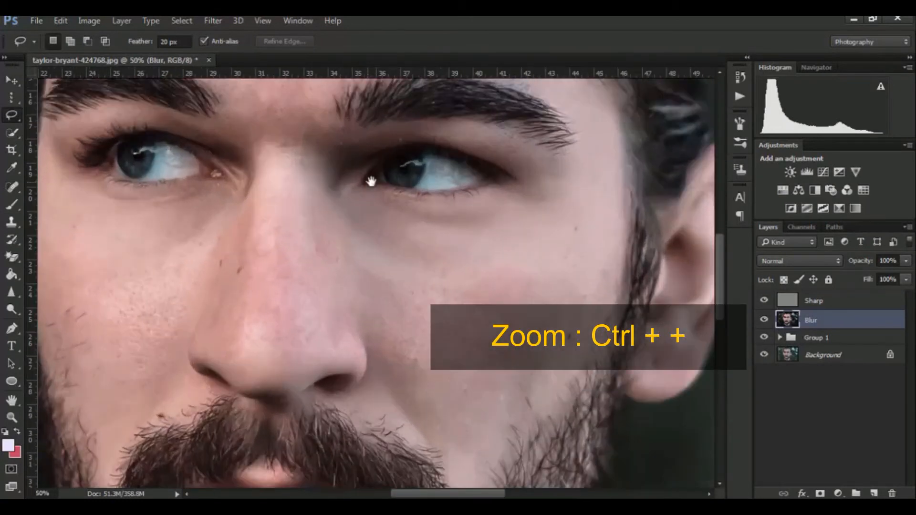
left_click_drag(403, 291, 434, 430)
left_click_drag(454, 231, 452, 289)
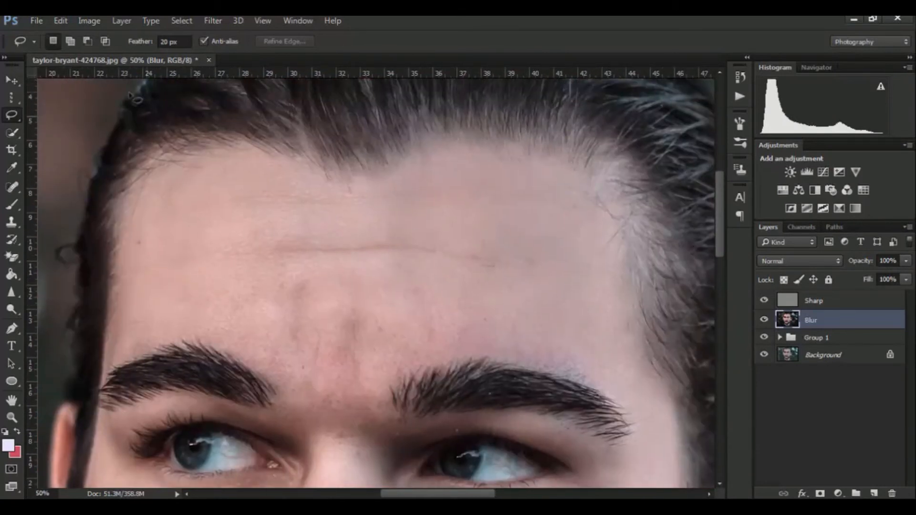
left_click(181, 42)
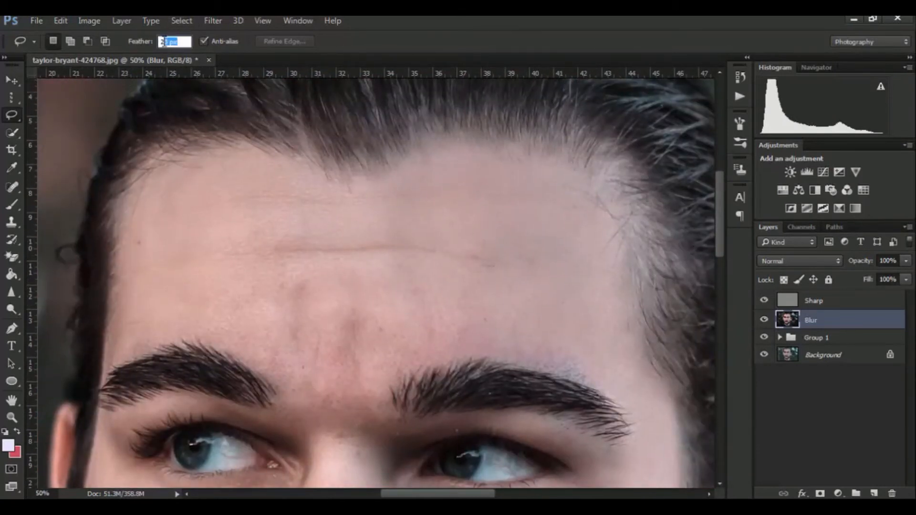
double_click(175, 42)
left_click(103, 375)
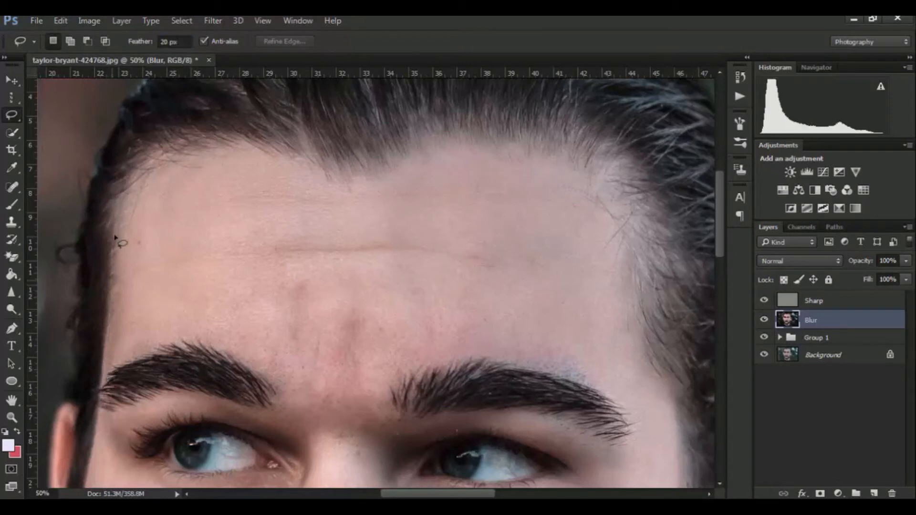
mouse_move(258, 160)
left_mouse_down()
mouse_move(347, 182)
mouse_move(394, 178)
mouse_move(448, 149)
mouse_move(487, 148)
mouse_move(603, 178)
mouse_move(625, 235)
left_mouse_up()
mouse_move(648, 341)
left_mouse_down()
mouse_move(650, 394)
mouse_move(637, 404)
mouse_move(582, 385)
left_mouse_up()
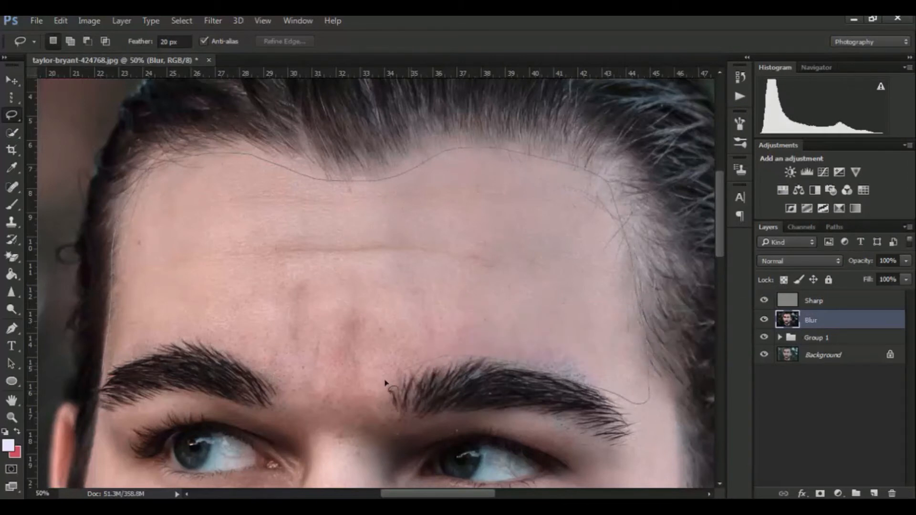
mouse_move(356, 456)
left_mouse_down()
mouse_move(318, 434)
mouse_move(285, 381)
mouse_move(229, 340)
mouse_move(174, 344)
left_mouse_up()
left_click_drag(113, 367, 104, 381)
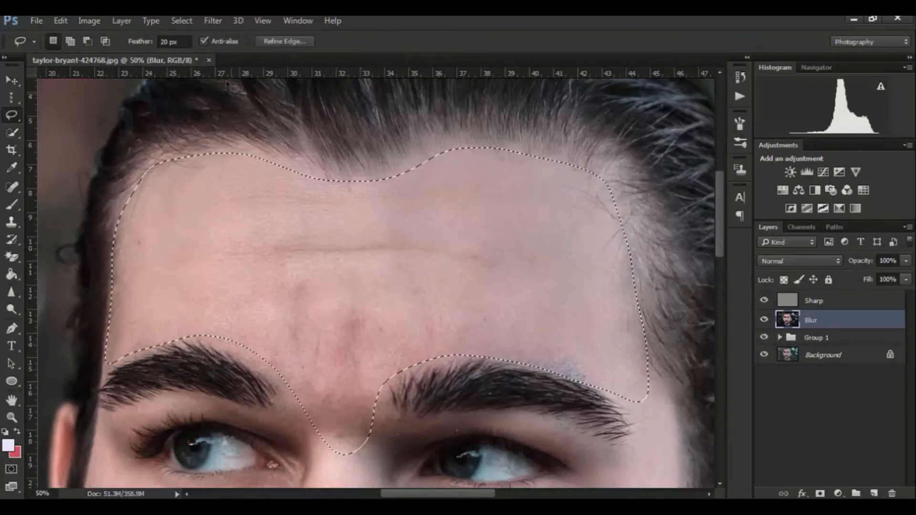
- Apply a Gaussian Blur with a 23-pixel radius to the selected forehead on the Blur layer, and deselect the area
left_click(212, 21)
mouse_move(334, 168)
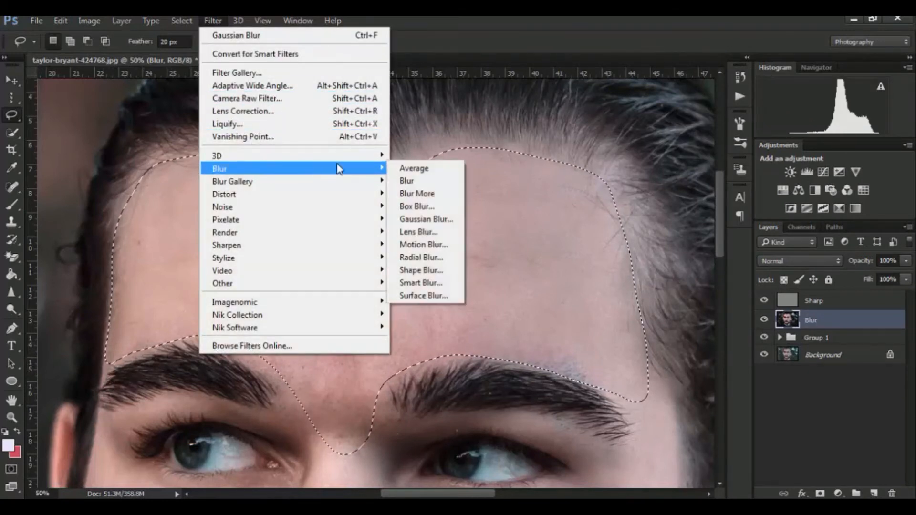
left_click(437, 223)
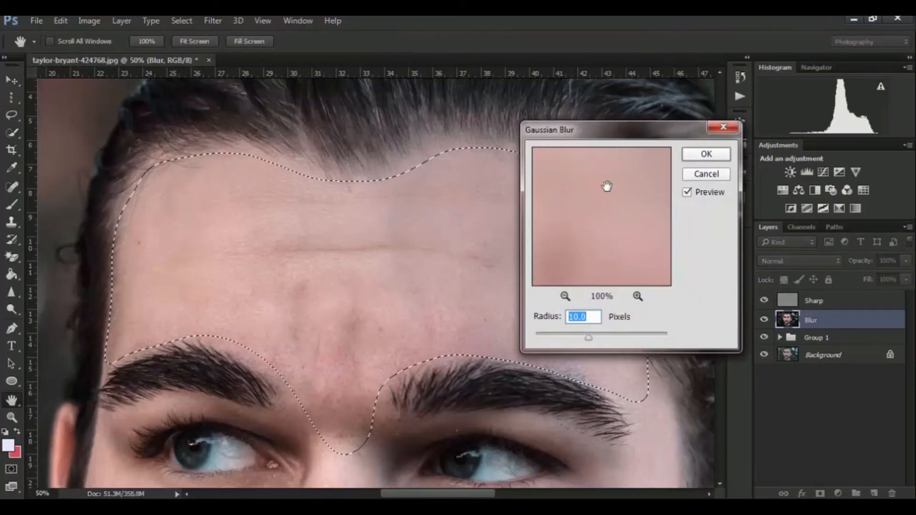
left_click_drag(627, 142, 717, 123)
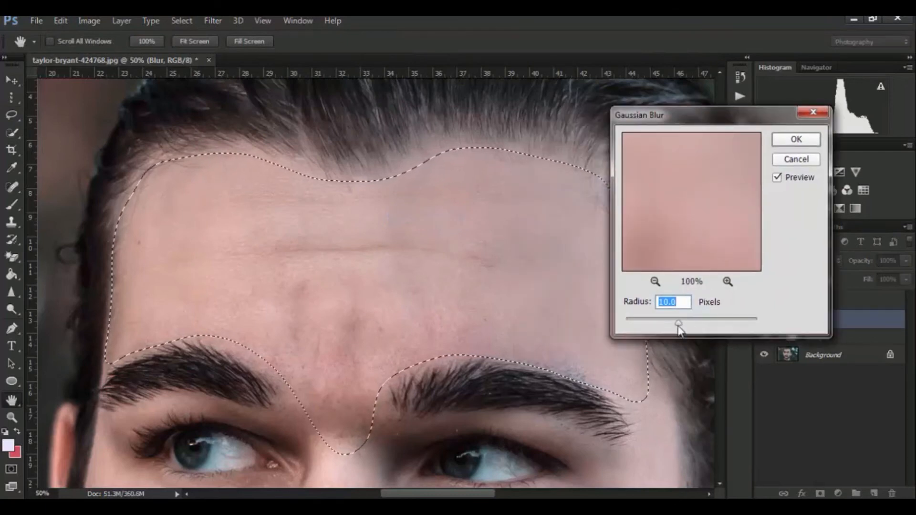
mouse_move(680, 323)
left_mouse_down()
mouse_move(698, 325)
mouse_move(686, 323)
left_mouse_up()
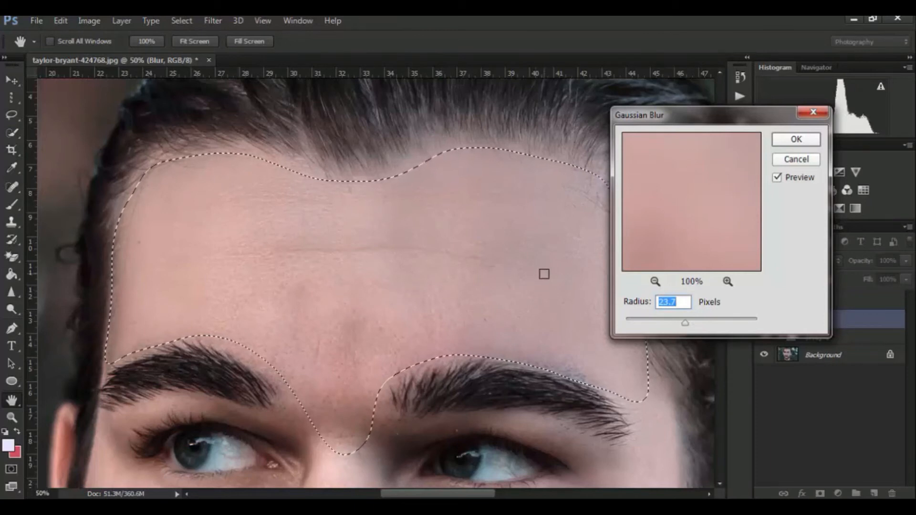
mouse_move(686, 323)
left_mouse_down()
mouse_move(702, 323)
mouse_move(668, 323)
mouse_move(698, 323)
left_mouse_up()
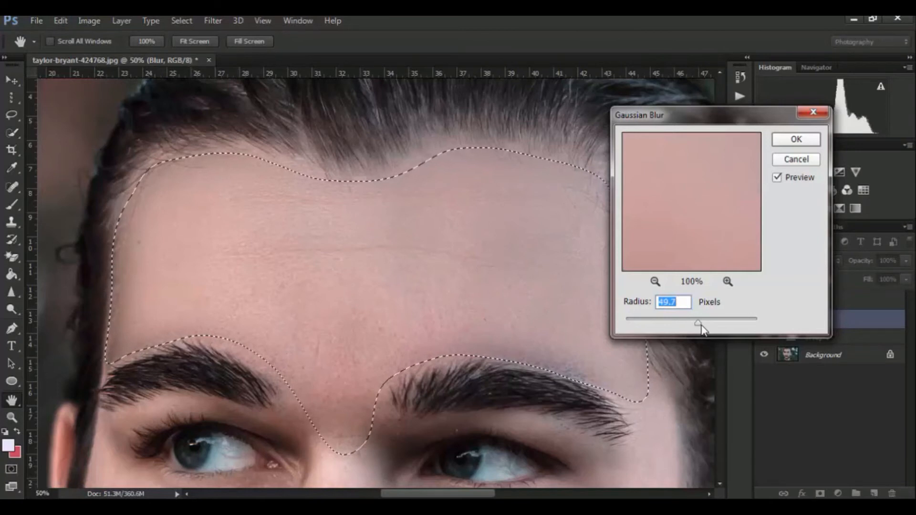
mouse_move(702, 330)
left_mouse_down()
mouse_move(667, 326)
mouse_move(688, 324)
left_mouse_up()
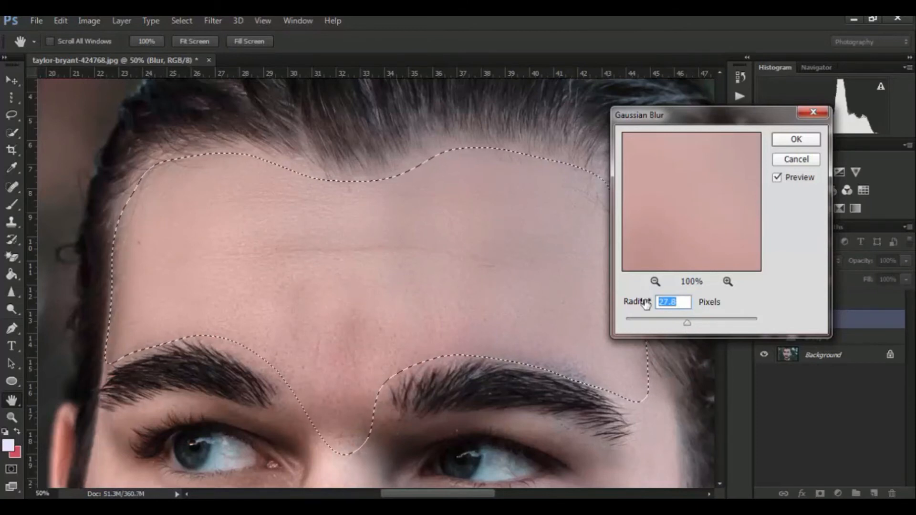
type("23")
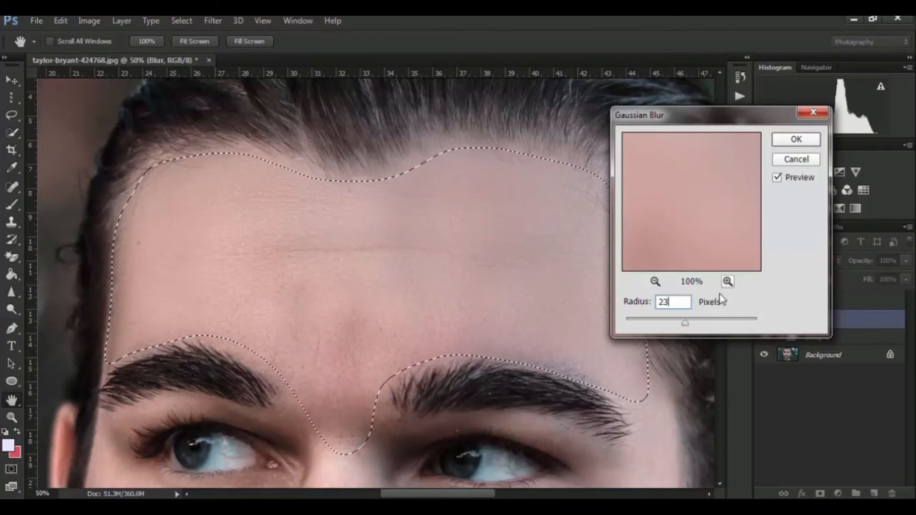
left_click(793, 140)
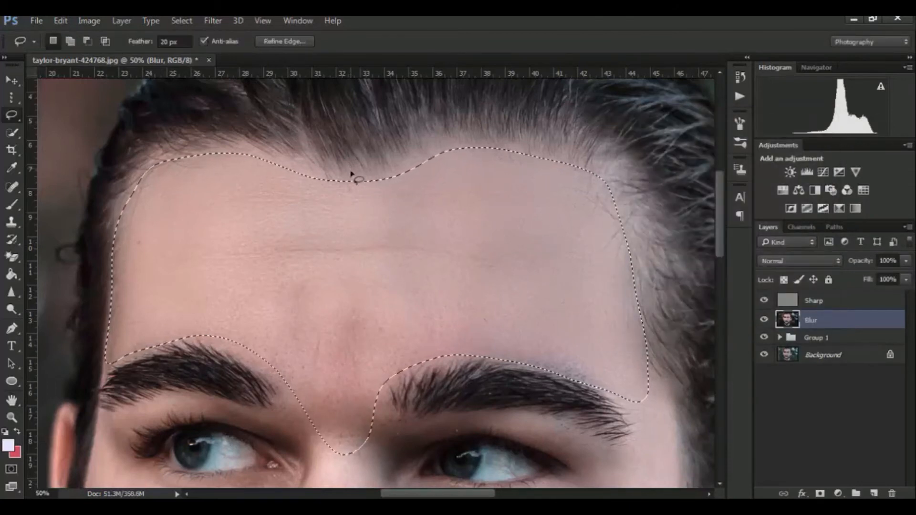
left_click(182, 20)
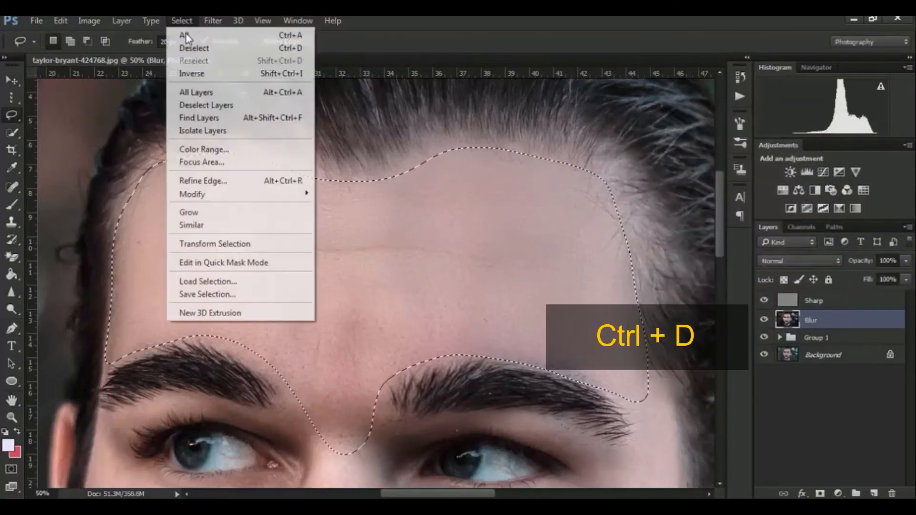
left_click(193, 48)
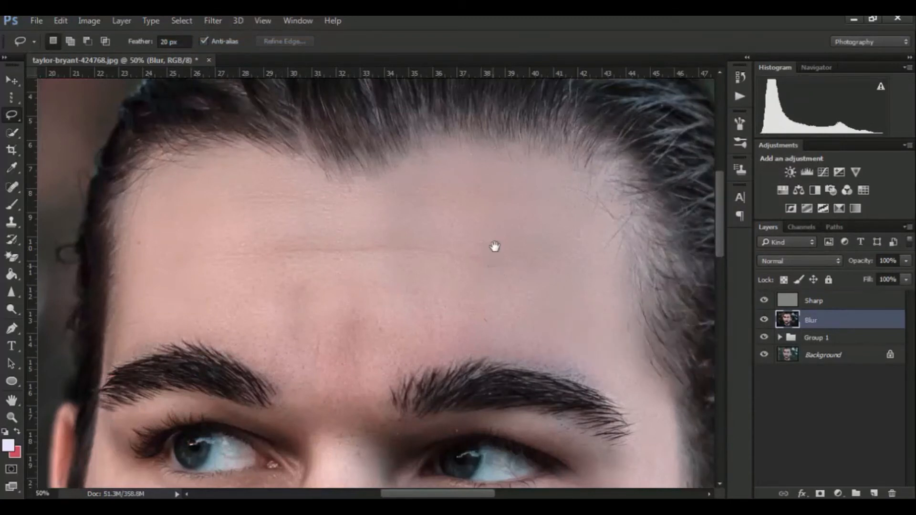
- Outline the cheek on the image's left with the Lasso tool on the Blur layer, reapply the Gaussian Blur and deselect it
left_click_drag(495, 246, 538, 117)
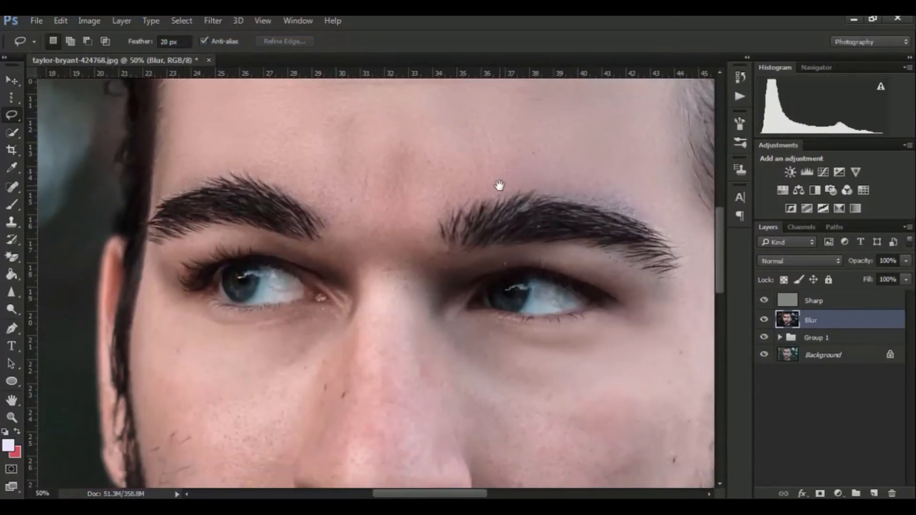
key("ctrl+minus")
left_click_drag(452, 182, 462, 94)
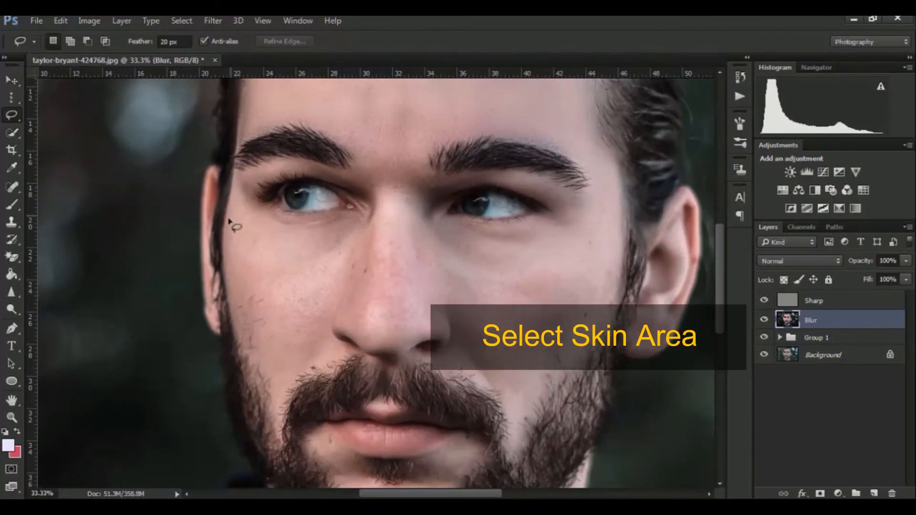
mouse_move(235, 179)
left_mouse_down()
mouse_move(222, 268)
mouse_move(245, 358)
left_mouse_up()
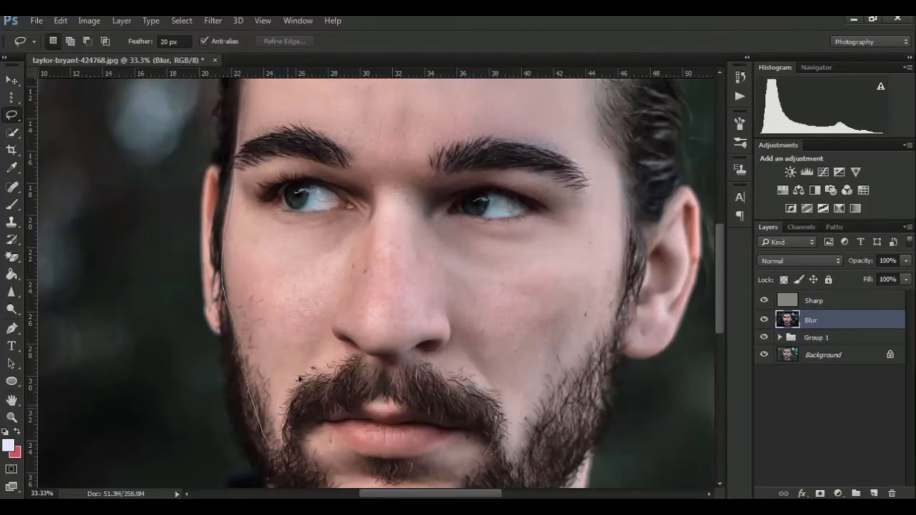
mouse_move(300, 379)
left_mouse_down()
mouse_move(339, 354)
mouse_move(335, 298)
mouse_move(354, 226)
mouse_move(272, 223)
mouse_move(235, 182)
left_mouse_up()
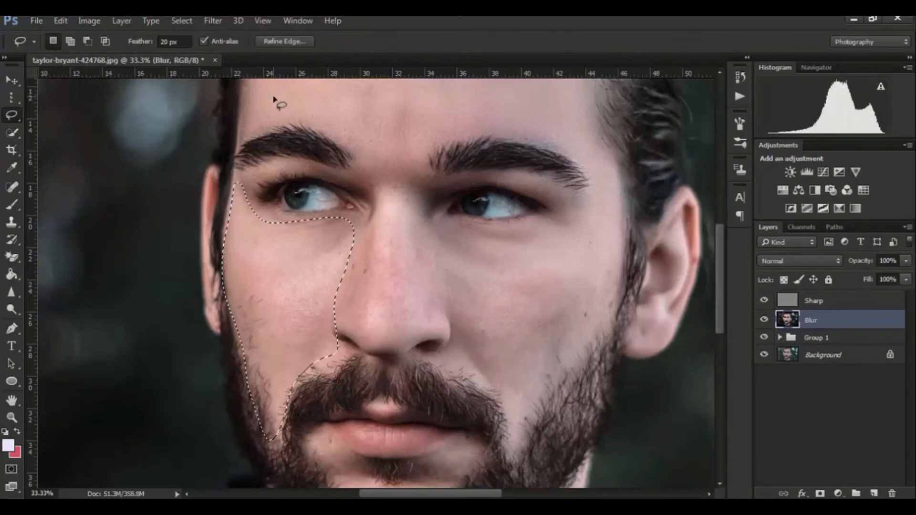
left_click(206, 21)
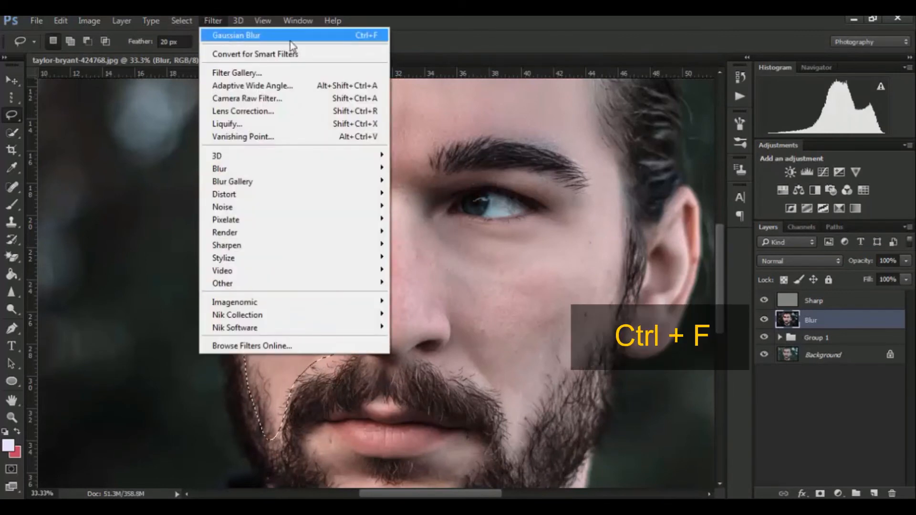
left_click(368, 37)
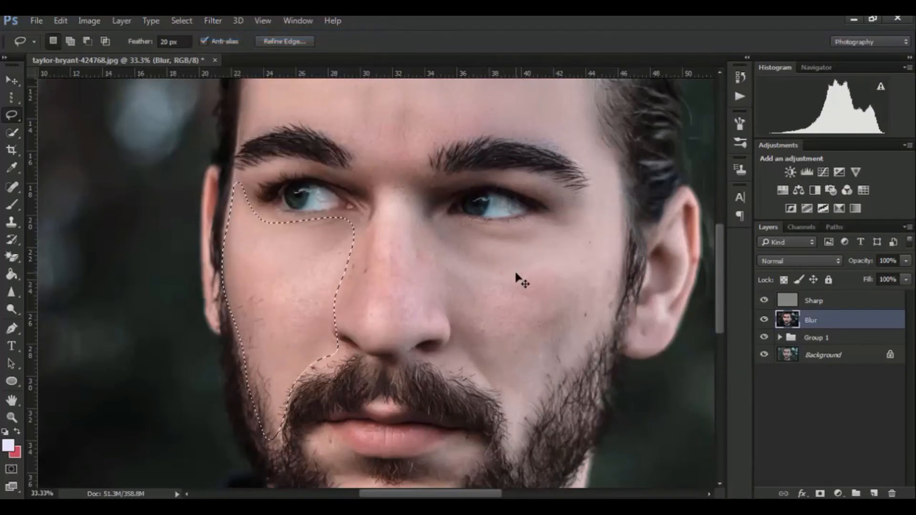
left_click(412, 248)
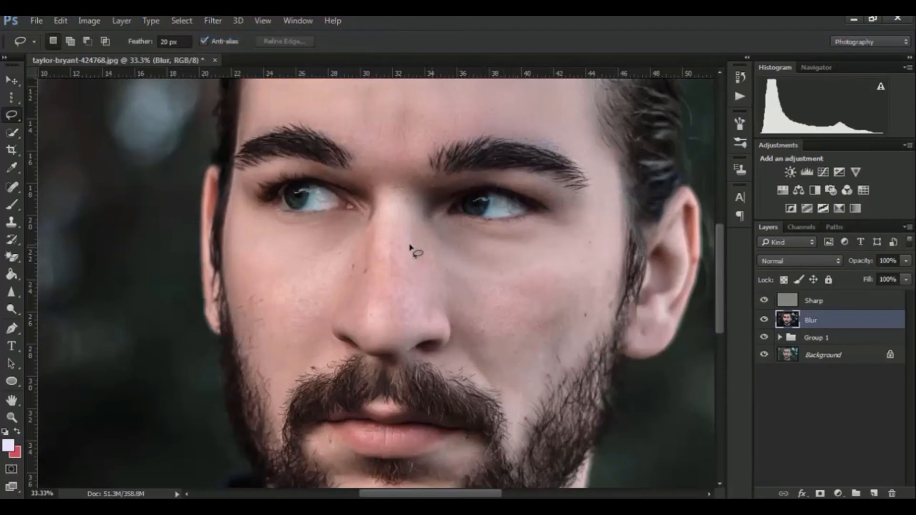
- Outline the nose from bridge to nostrils on the Blur layer, repeat the last Gaussian Blur and deselect the area
mouse_move(380, 210)
left_mouse_down()
mouse_move(327, 333)
mouse_move(364, 328)
mouse_move(372, 344)
mouse_move(443, 335)
mouse_move(451, 341)
mouse_move(434, 246)
left_mouse_up()
left_click_drag(412, 183, 371, 221)
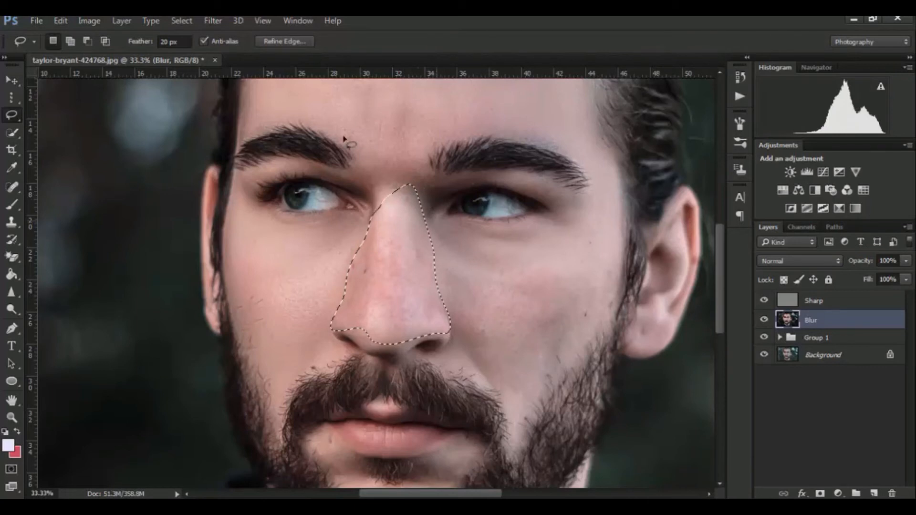
left_click(214, 20)
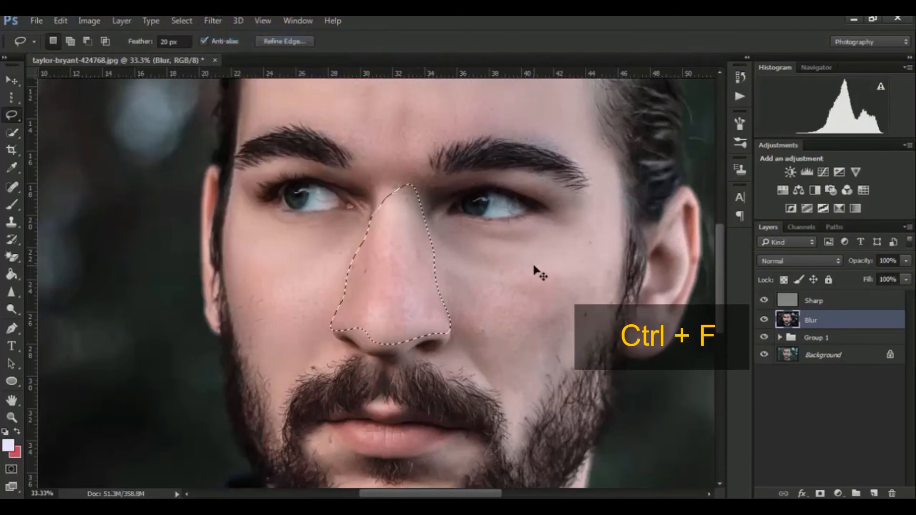
key("ctrl+d")
- Lasso the cheek on the image's right between eye, nose and beard, repeat the Gaussian Blur and deselect it
mouse_move(431, 227)
left_mouse_down()
mouse_move(456, 296)
mouse_move(456, 332)
left_mouse_up()
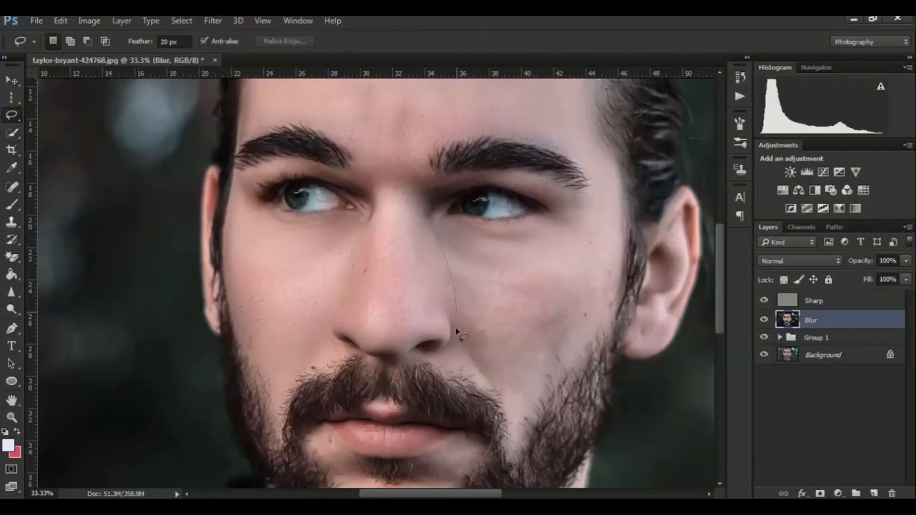
left_click_drag(449, 365, 504, 414)
mouse_move(623, 225)
left_mouse_down()
mouse_move(593, 195)
mouse_move(525, 234)
mouse_move(495, 238)
mouse_move(433, 212)
mouse_move(433, 236)
left_mouse_up()
left_click(220, 20)
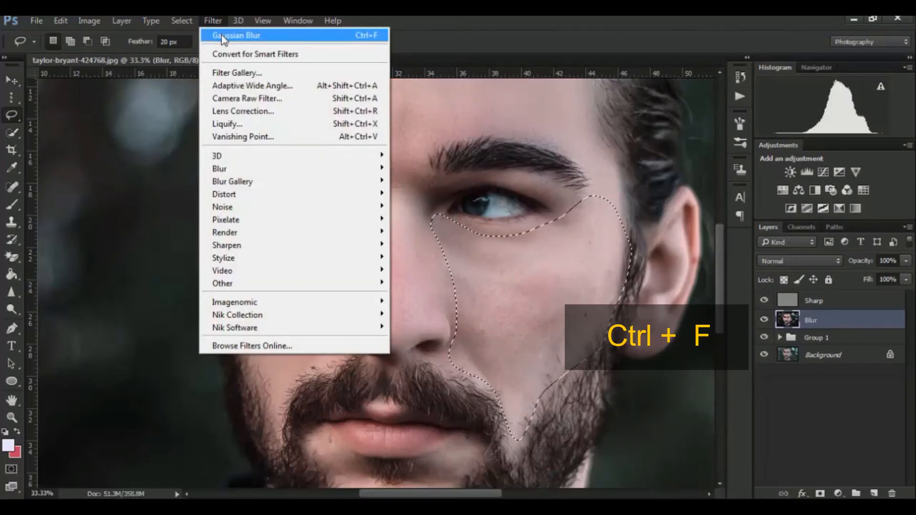
left_click(222, 35)
key("ctrl+d")
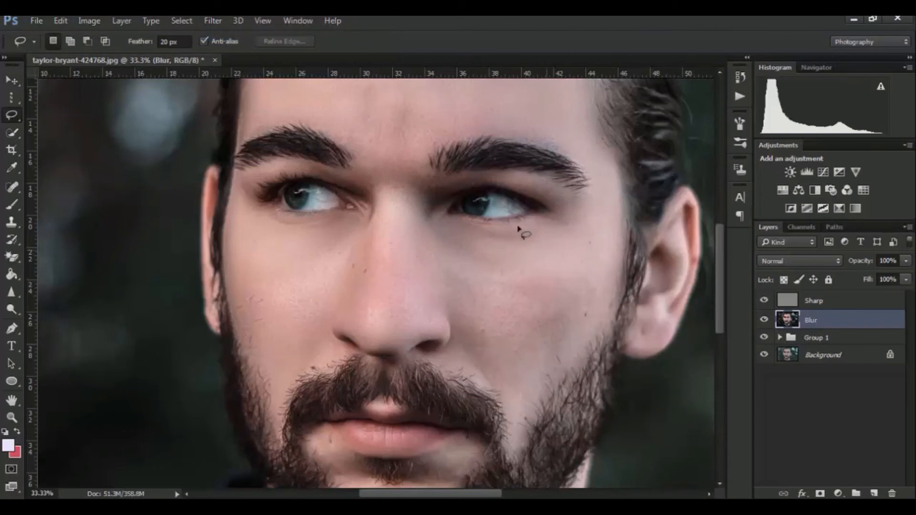
- Lasso the skin between the eyebrows down to the nose bridge, repeat the Gaussian Blur and deselect it
mouse_move(405, 217)
left_mouse_down()
mouse_move(375, 210)
mouse_move(356, 160)
mouse_move(358, 138)
left_mouse_up()
left_click_drag(415, 133, 419, 158)
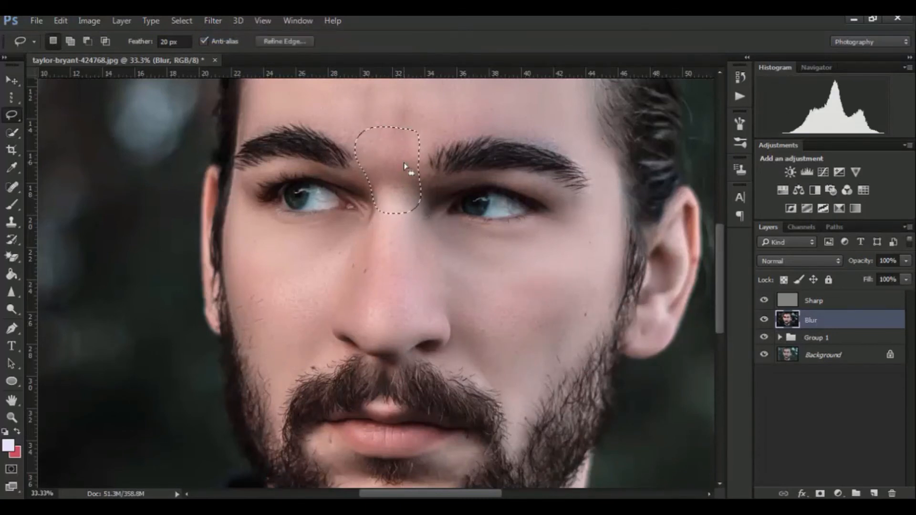
key("ctrl+f")
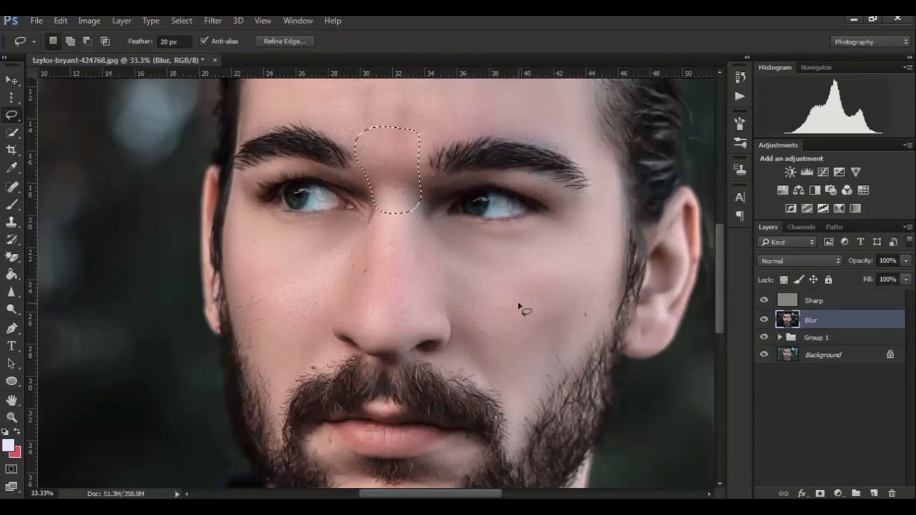
key("ctrl+d")
- Lasso the bare skin below the lower lip inside the beard, repeat the Gaussian Blur and deselect it
left_click_drag(525, 314, 548, 143)
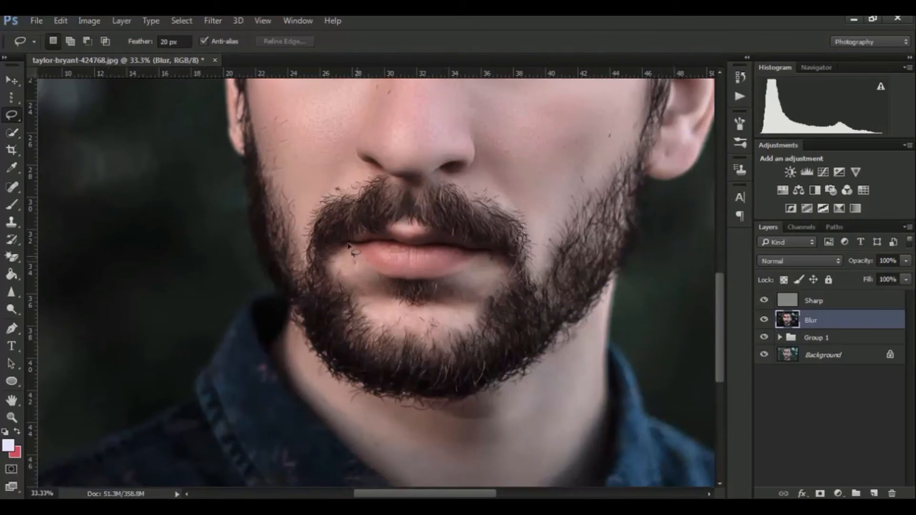
left_click_drag(349, 245, 331, 262)
left_click_drag(494, 258, 451, 284)
left_click_drag(426, 318, 392, 303)
left_click_drag(357, 260, 350, 246)
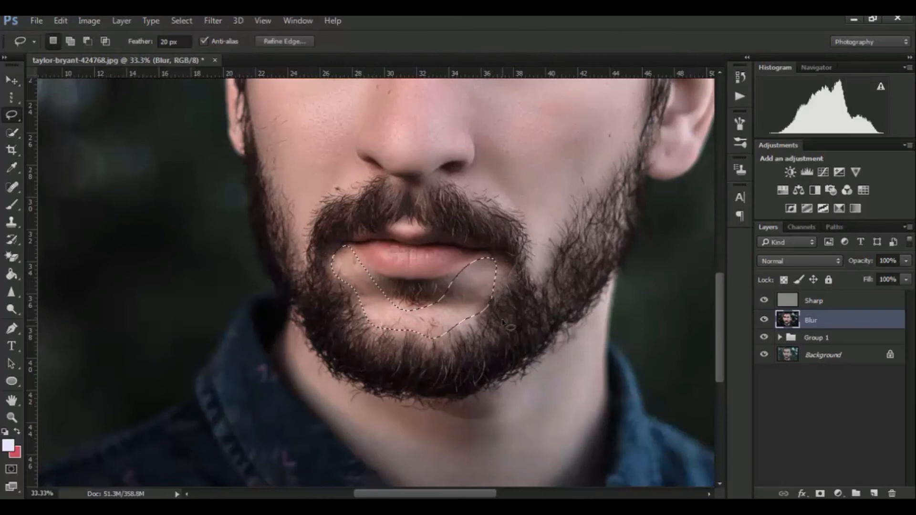
left_click(511, 358)
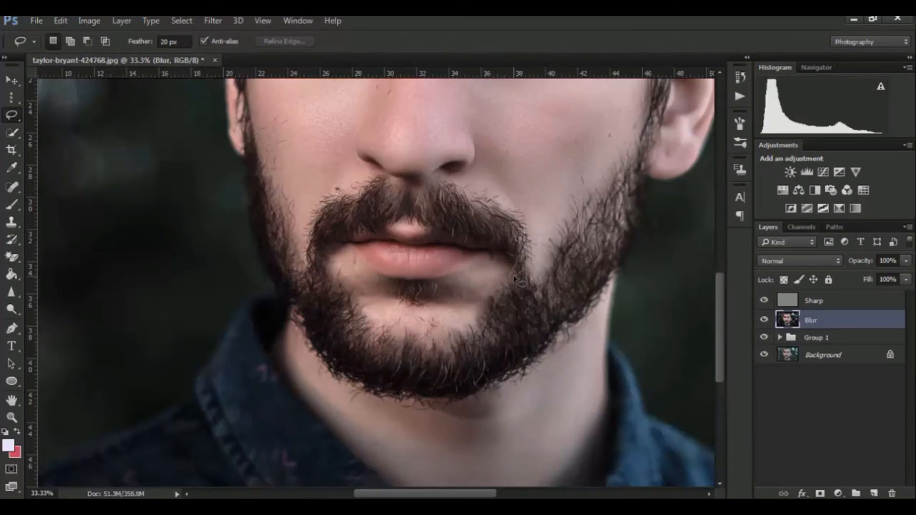
- Select the Sharp and Blur layers together and group them
key("ctrl+0")
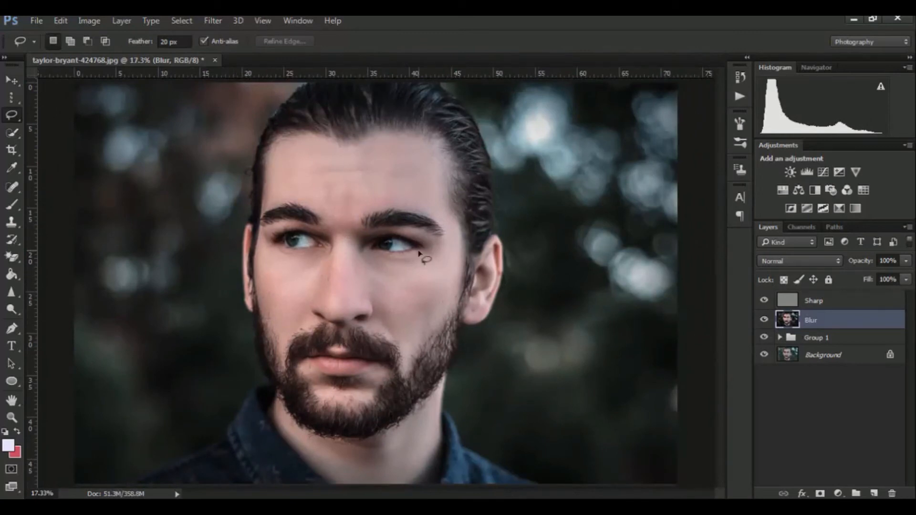
scroll(419, 253, "up", 4)
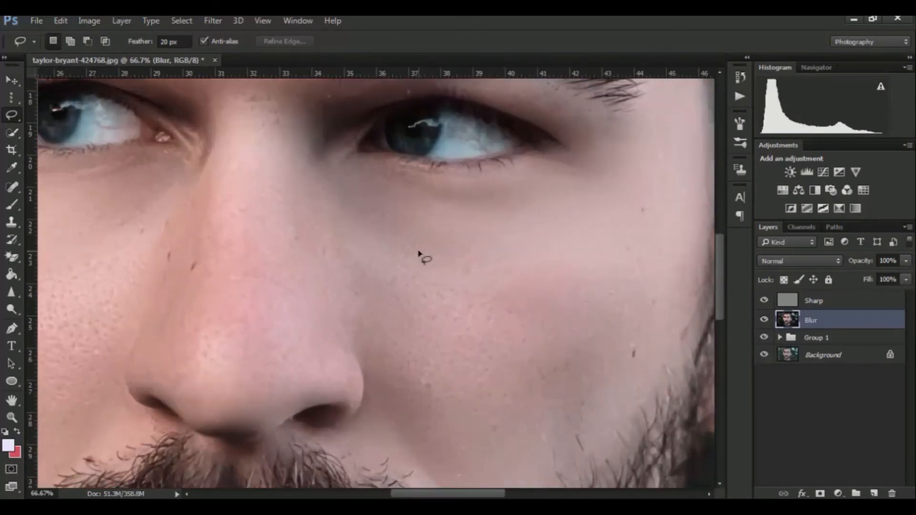
scroll(419, 253, "down", 4)
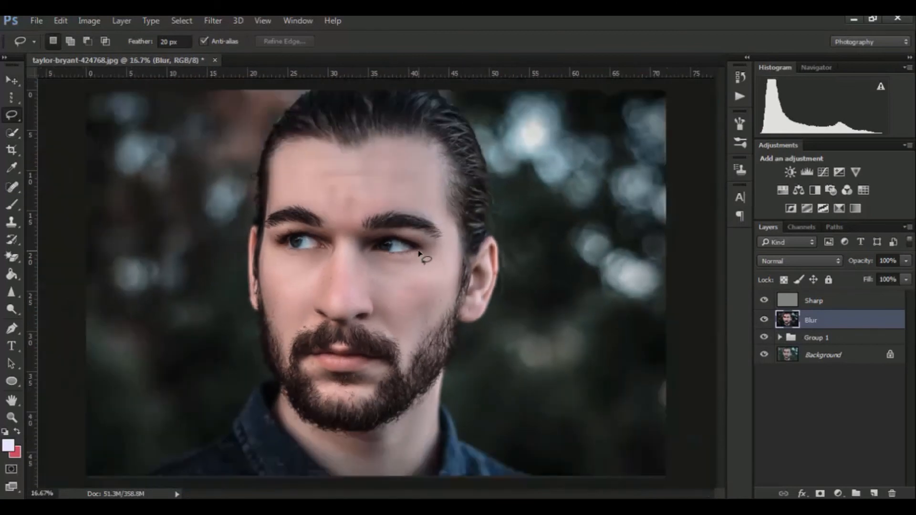
scroll(420, 254, "down", 1)
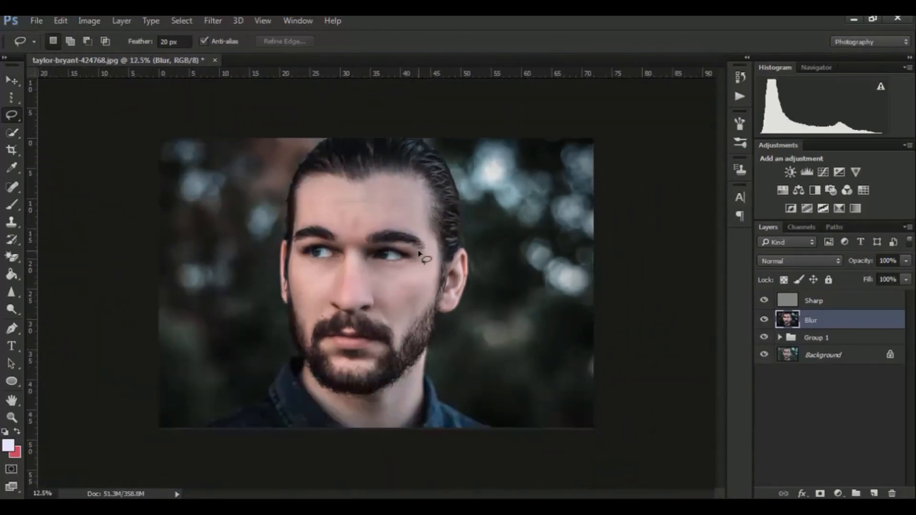
left_click(815, 303)
left_click(840, 327)
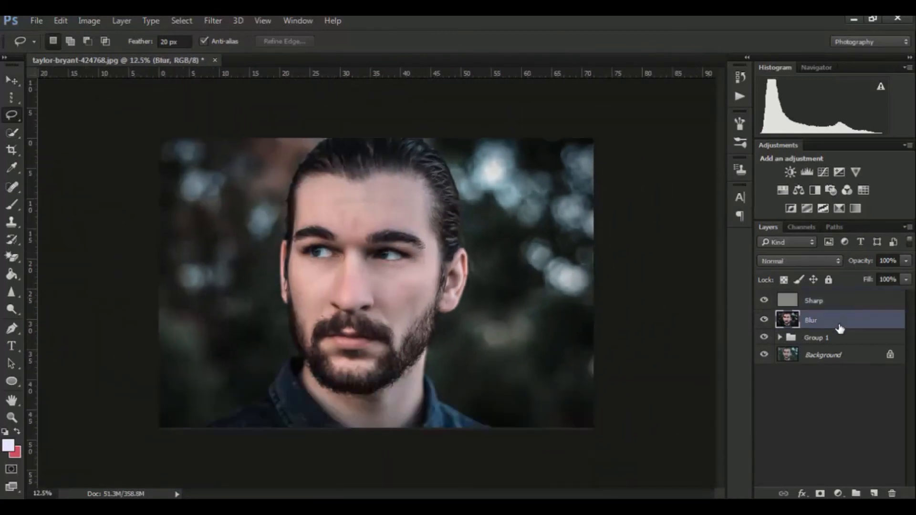
left_click(835, 303, "shift")
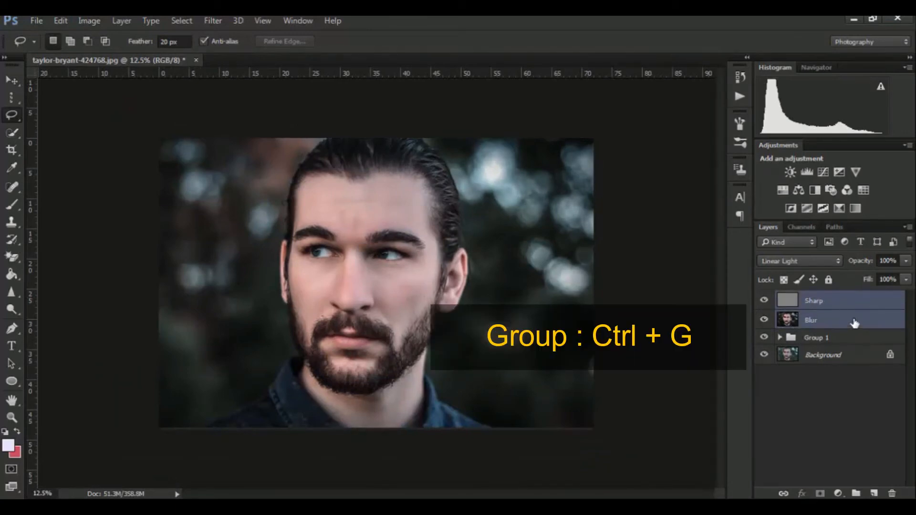
key("ctrl+g")
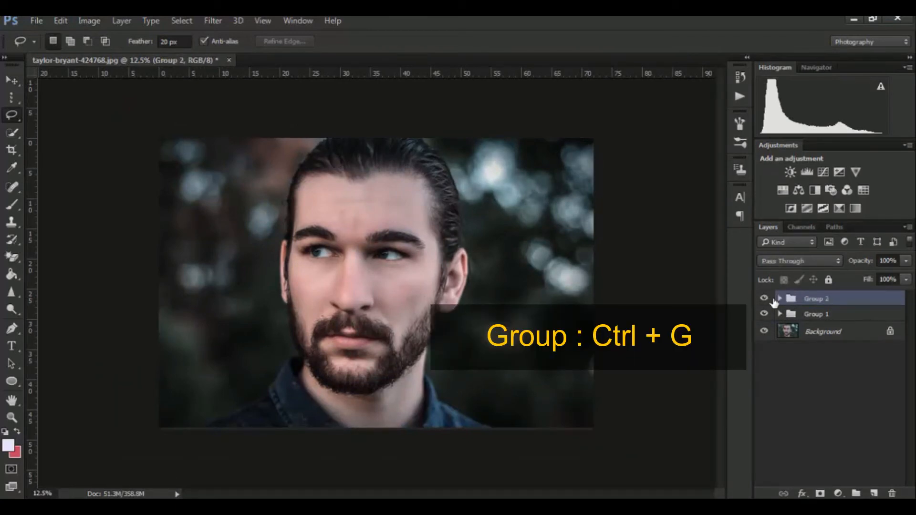
- Compare the portrait with the group of Sharp and Blur layers hidden and shown
key("ctrl+plus")
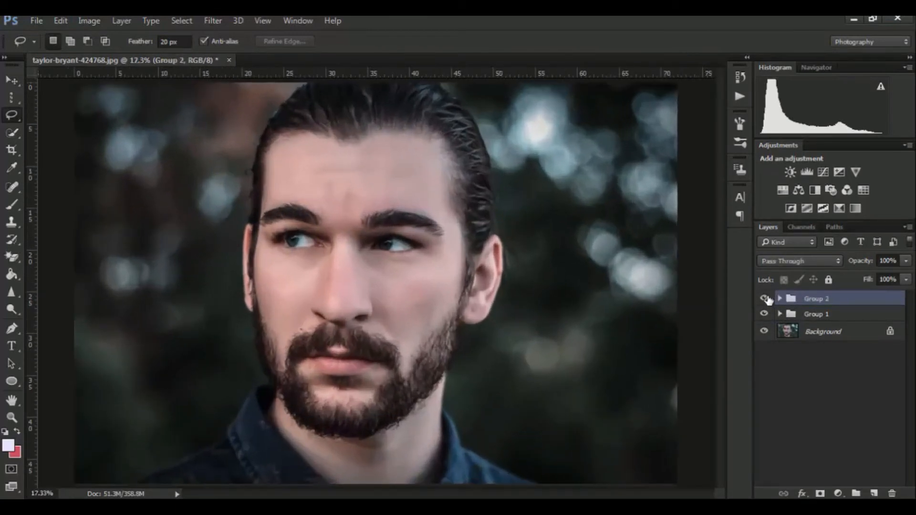
left_click(765, 298)
left_click(765, 298)
left_click(765, 298)
left_click(764, 298)
left_click(766, 298)
left_click(765, 298)
left_click(765, 298)
left_click(765, 298)
left_click(765, 298)
left_click(765, 298)
- Add a new empty layer above the two groups for brightening the lips and eyes
key("ctrl+plus")
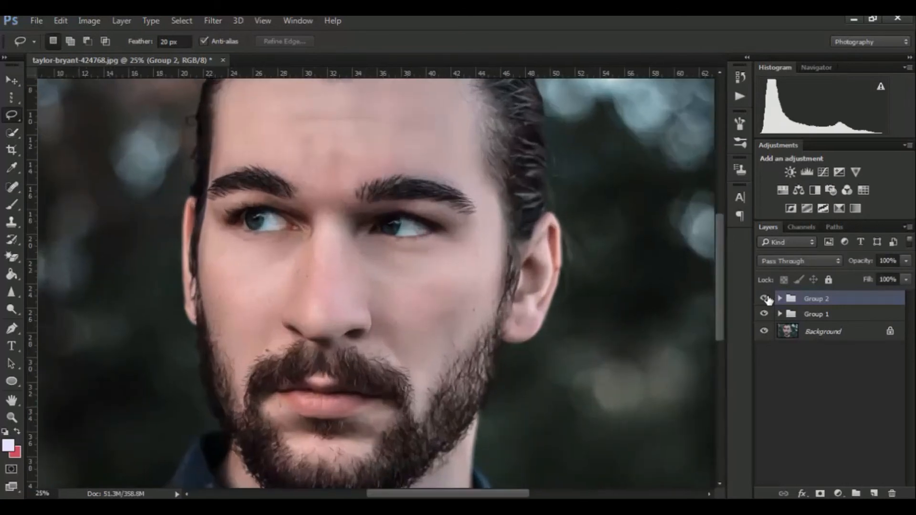
key("ctrl+plus")
key("ctrl+plus")
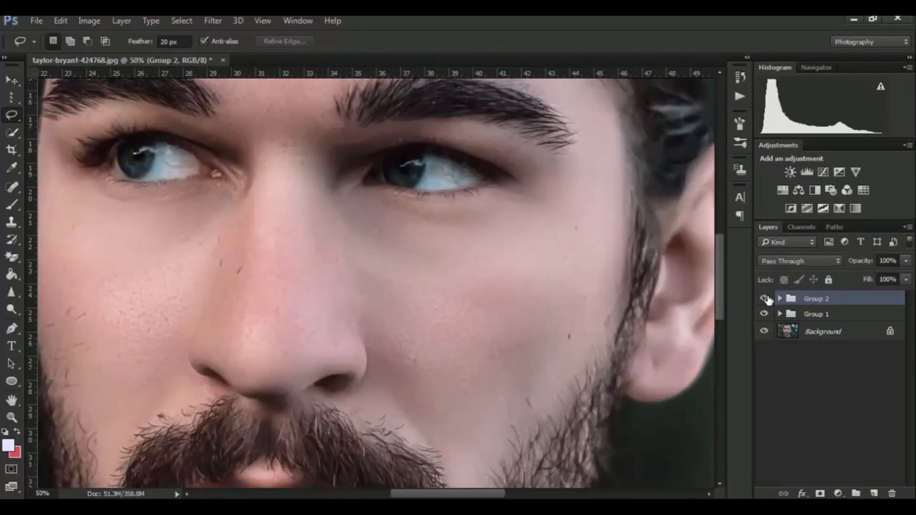
left_click_drag(328, 241, 401, 86)
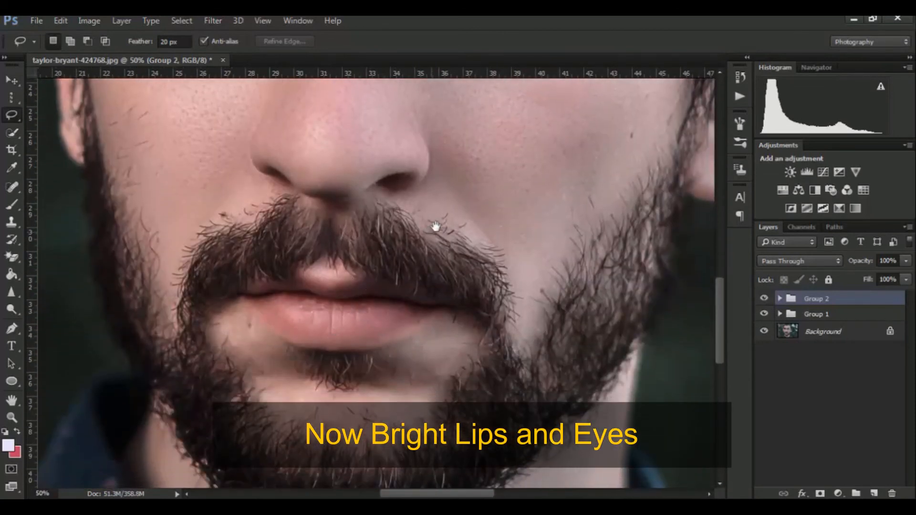
left_click_drag(435, 227, 435, 268)
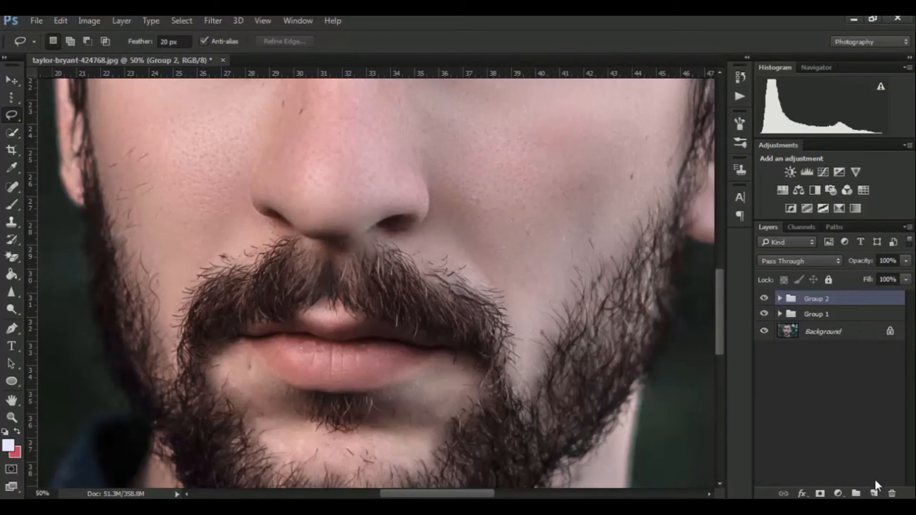
left_click(874, 493)
key("v")
- Fill the new layer using Apply Image with the Merged source layer, RGB channel and Normal blending
left_click(88, 20)
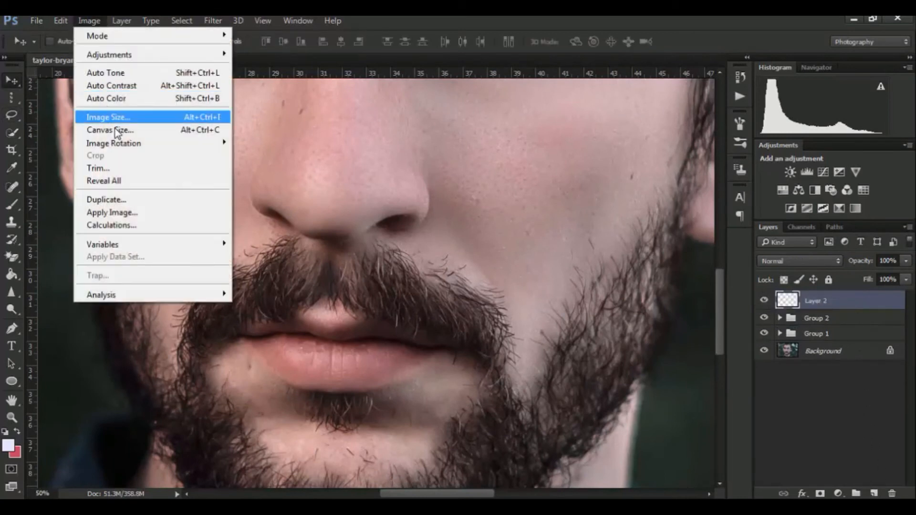
left_click(138, 212)
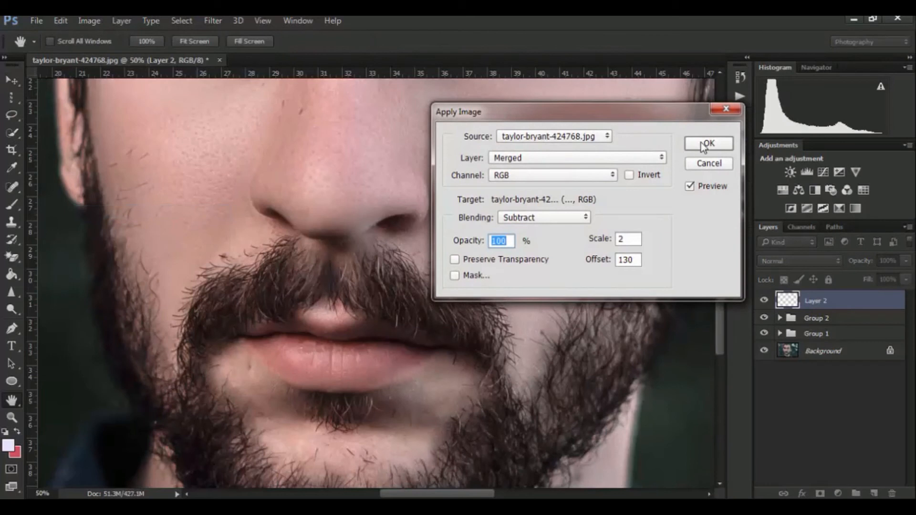
left_click(565, 167)
left_click(560, 174)
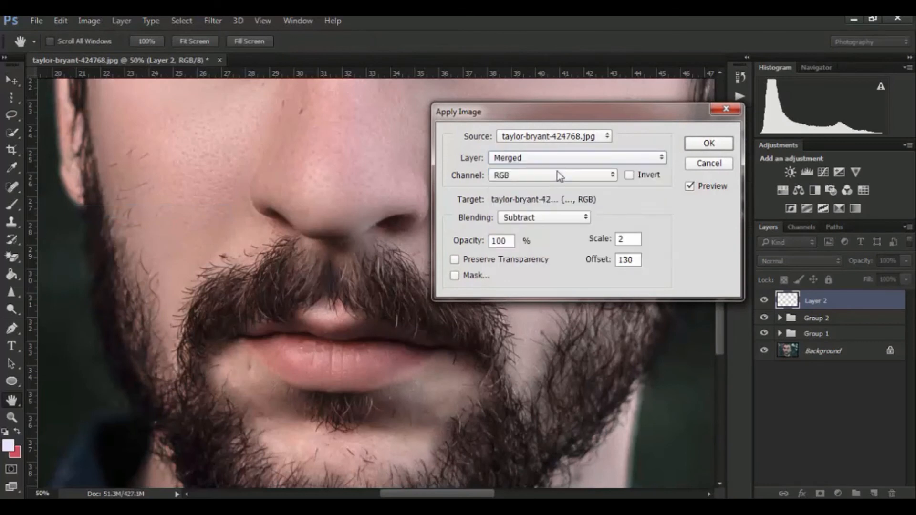
left_click(572, 220)
left_click(552, 228)
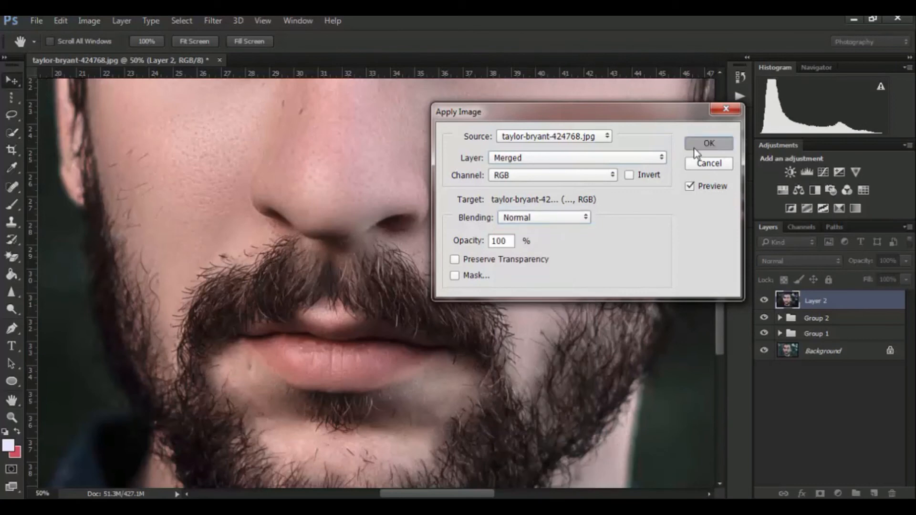
left_click(695, 146)
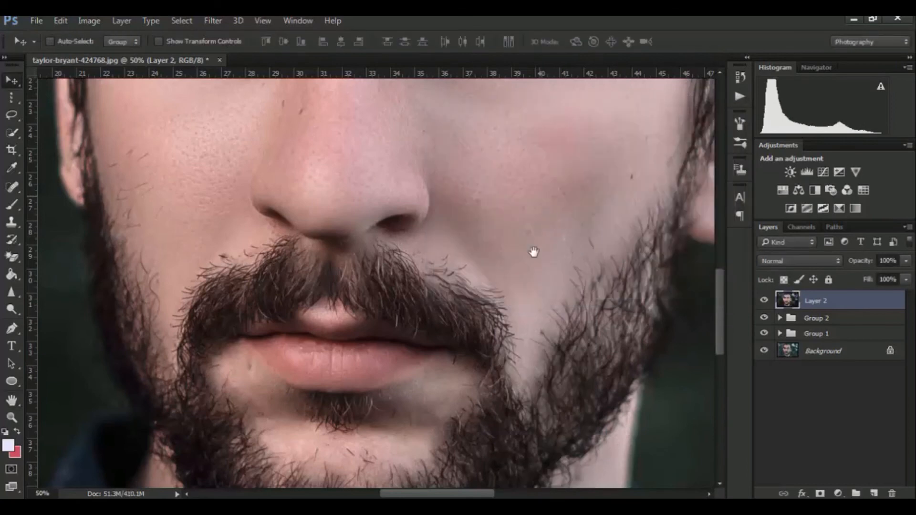
left_click_drag(534, 252, 544, 188)
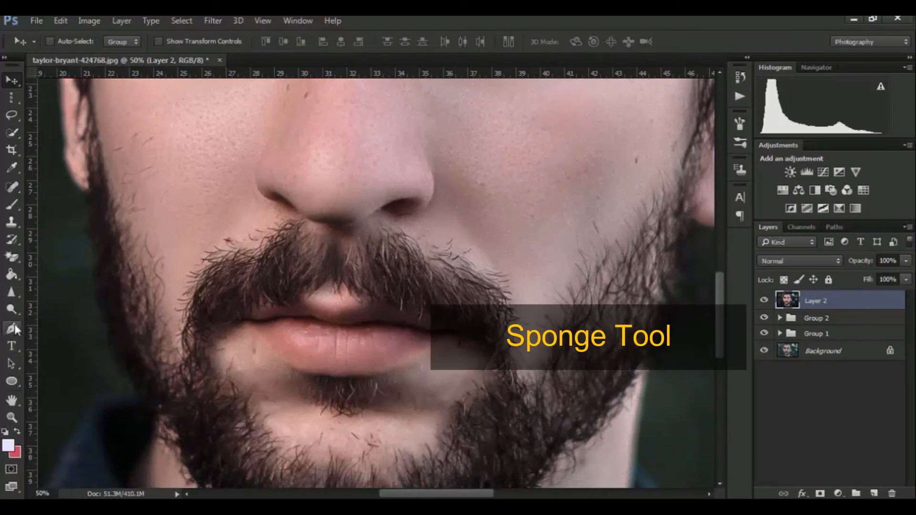
- Saturate the lips using the Sponge tool in Saturate mode with the flow set to 17%
left_click_drag(11, 309, 49, 334)
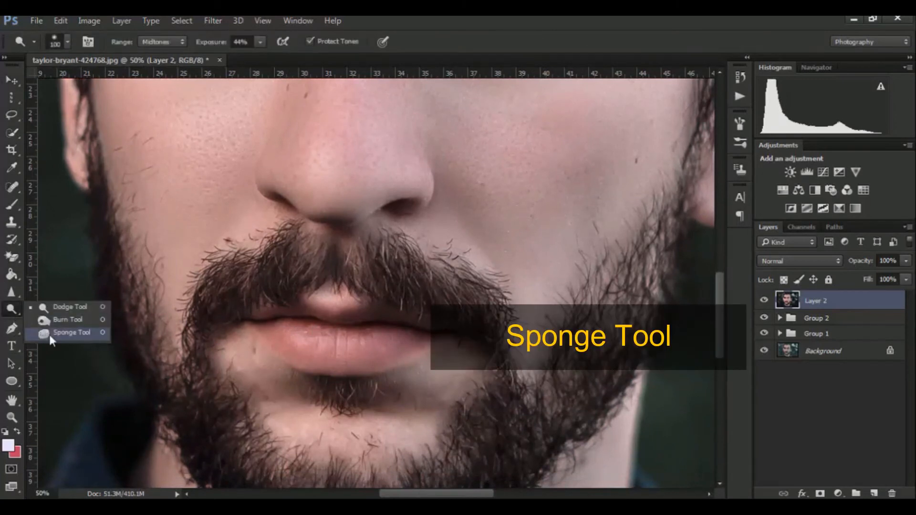
left_click(50, 334)
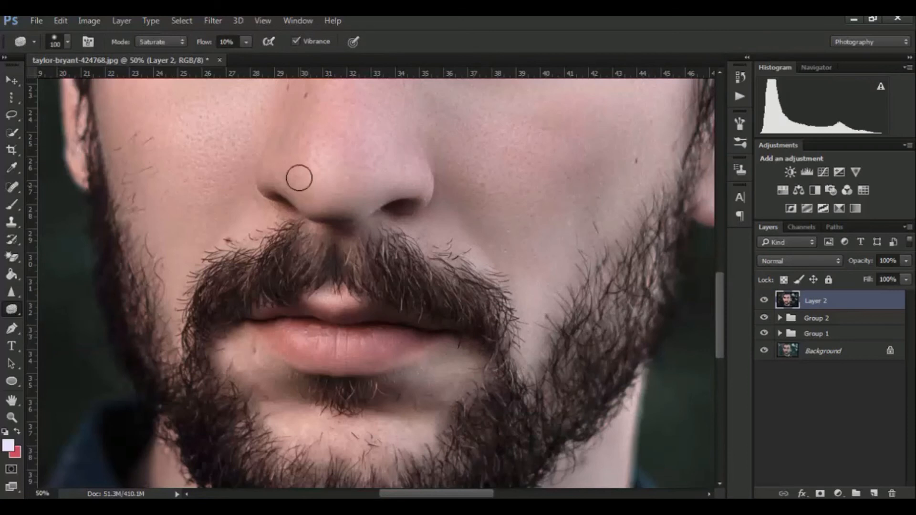
left_click(156, 40)
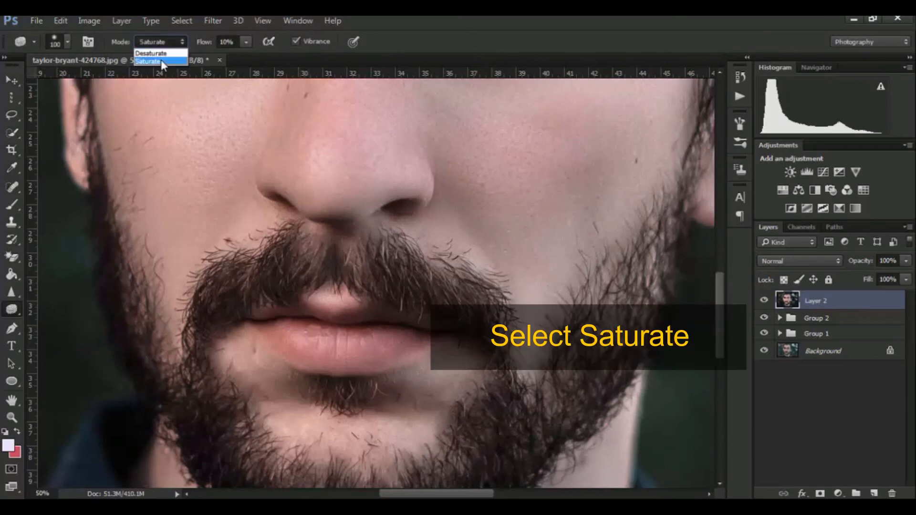
left_click(161, 61)
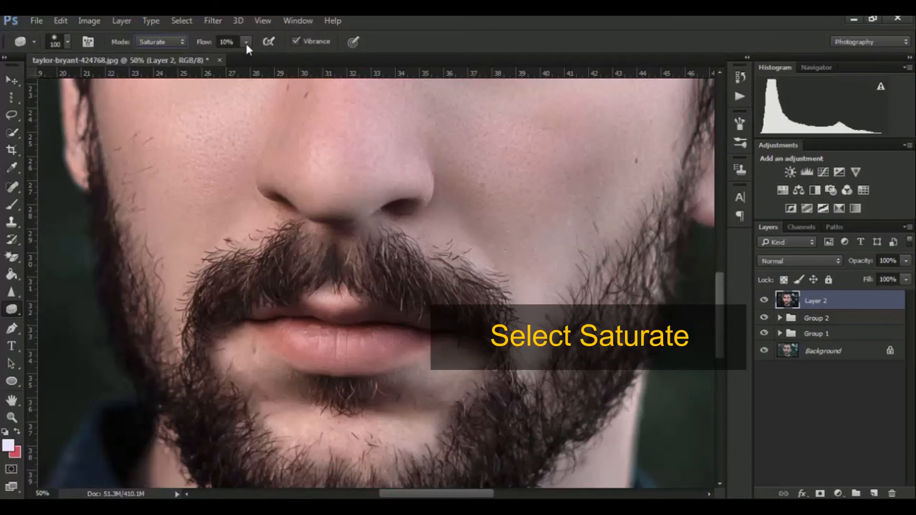
left_click(246, 43)
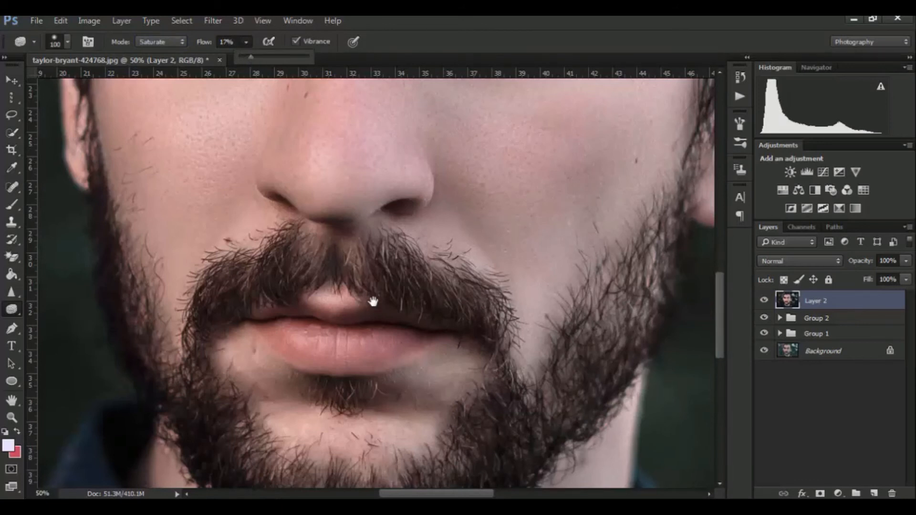
left_click_drag(374, 302, 402, 231)
mouse_move(438, 264)
left_mouse_down()
mouse_move(386, 271)
mouse_move(359, 289)
mouse_move(346, 277)
mouse_move(356, 276)
mouse_move(281, 255)
mouse_move(369, 279)
mouse_move(308, 283)
mouse_move(378, 288)
mouse_move(418, 275)
mouse_move(299, 242)
left_mouse_up()
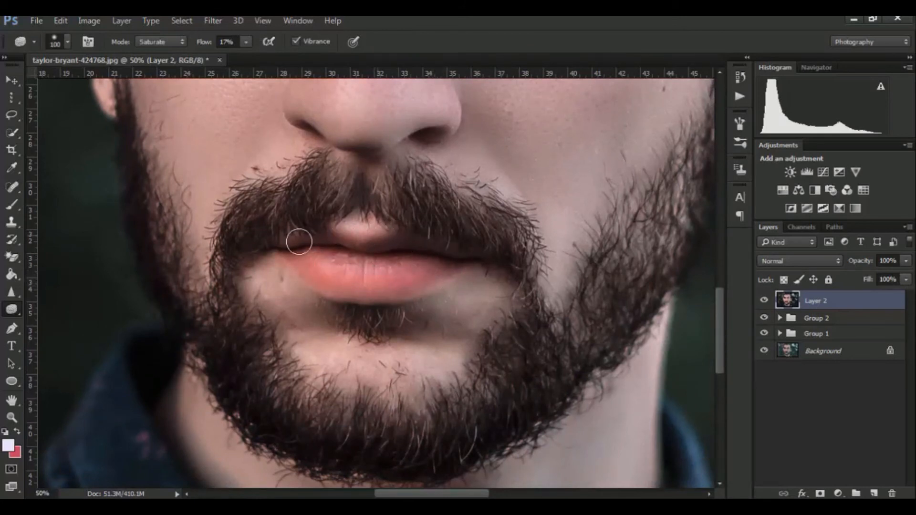
- Compare the lips with the merged retouching layer hidden and shown
left_click(764, 300)
left_click(764, 300)
left_click(764, 300)
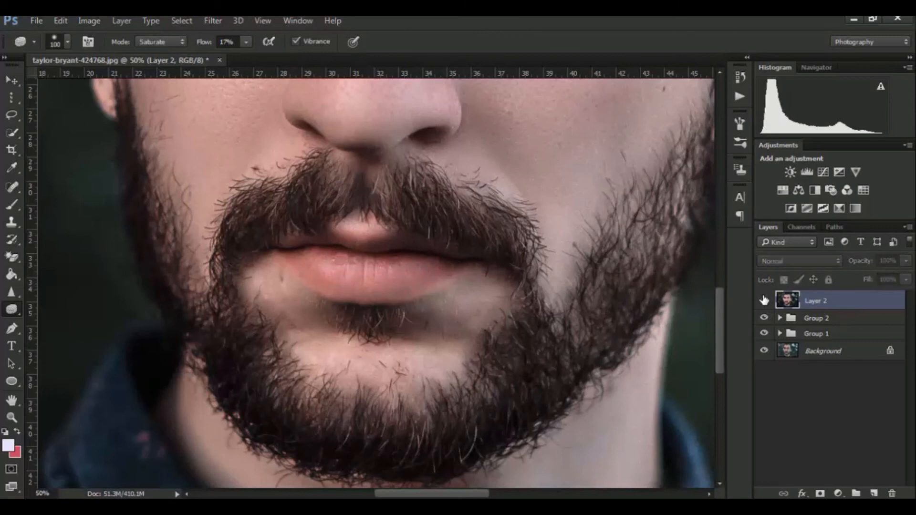
- Show the merged layer again and brighten both eyes with the Dodge tool, using the Midtones range at 44% exposure
scroll(616, 215, "up", 8)
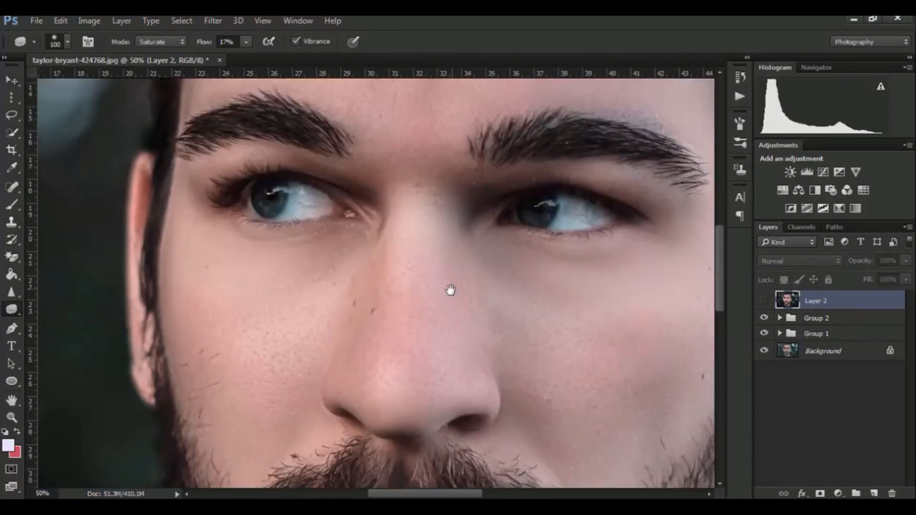
right_click(12, 309)
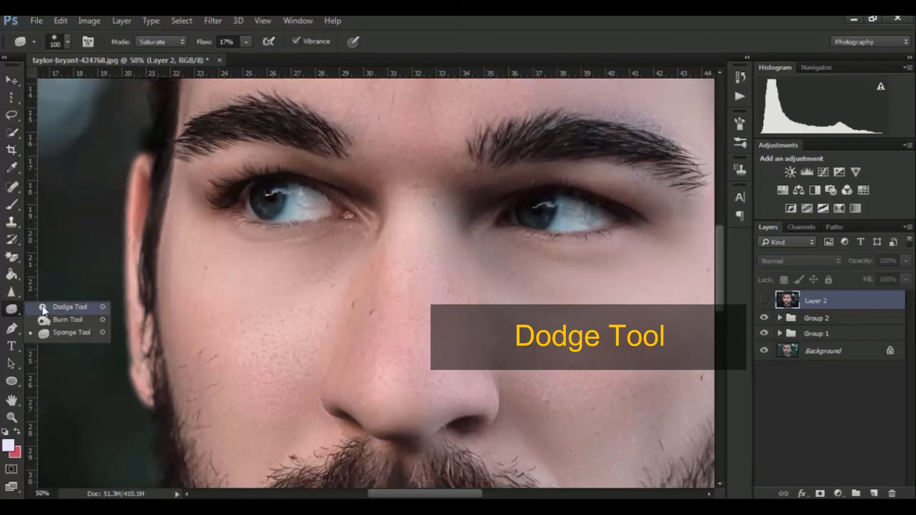
left_click(69, 307)
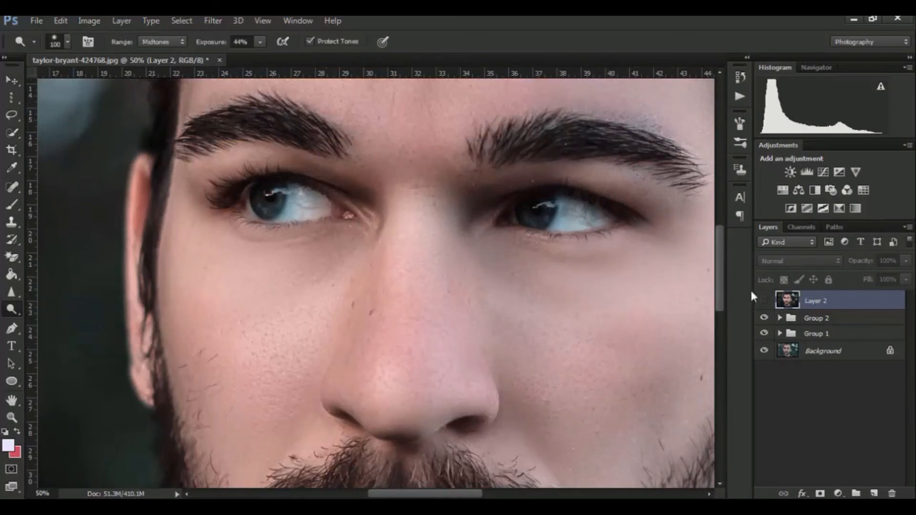
left_click(763, 299)
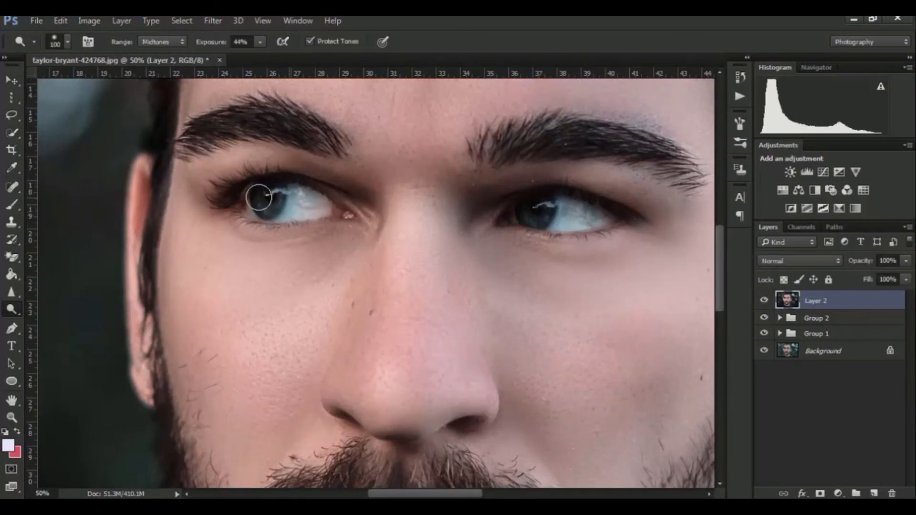
left_click_drag(244, 207, 352, 210)
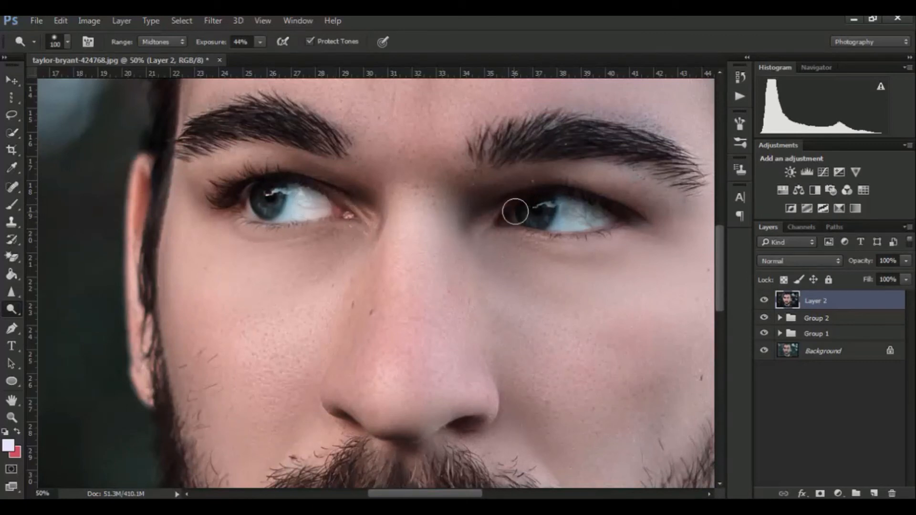
left_click_drag(516, 210, 608, 217)
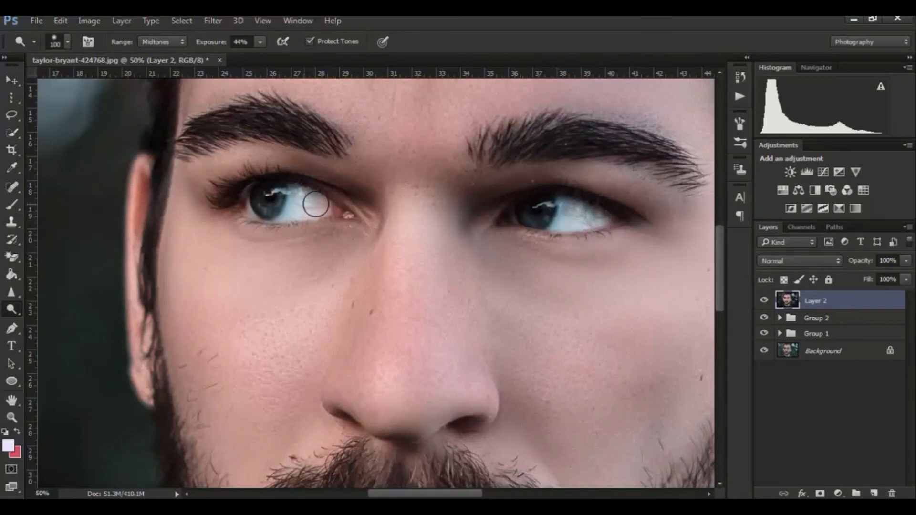
left_click_drag(316, 189, 337, 295)
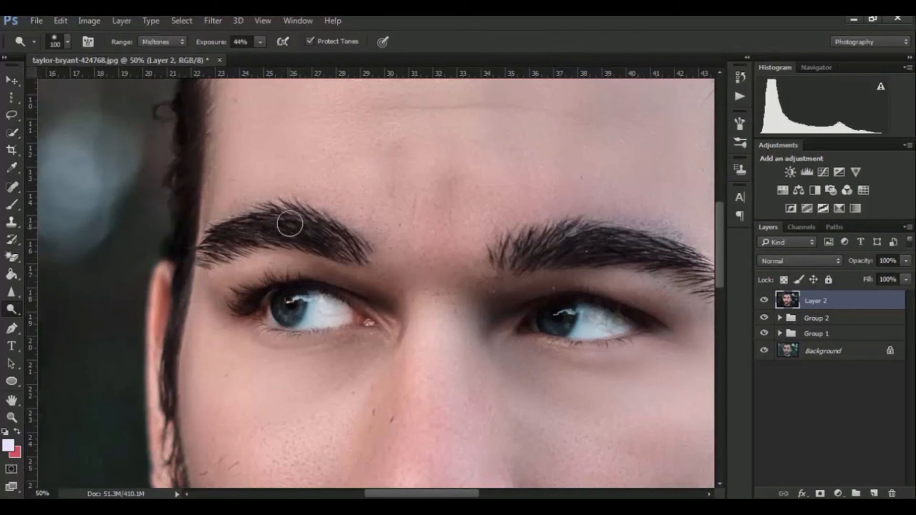
- Sharpen the eyebrows and the beard with the Sharpen tool, using a 175 px brush at 50% strength
mouse_move(10, 305)
left_mouse_down()
mouse_move(19, 286)
mouse_move(67, 303)
left_mouse_up()
left_click(87, 303)
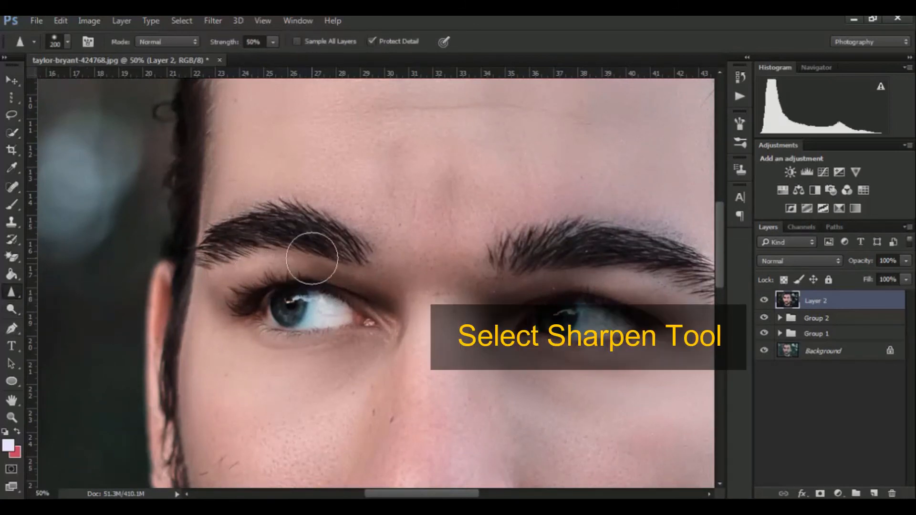
key("bracketleft")
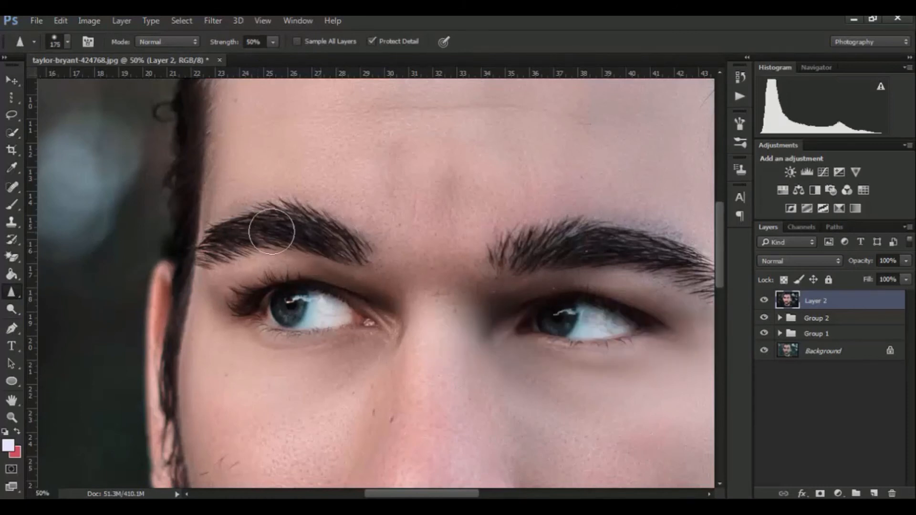
mouse_move(494, 258)
left_mouse_down()
mouse_move(617, 248)
mouse_move(695, 271)
left_mouse_up()
left_click_drag(558, 266, 454, 238)
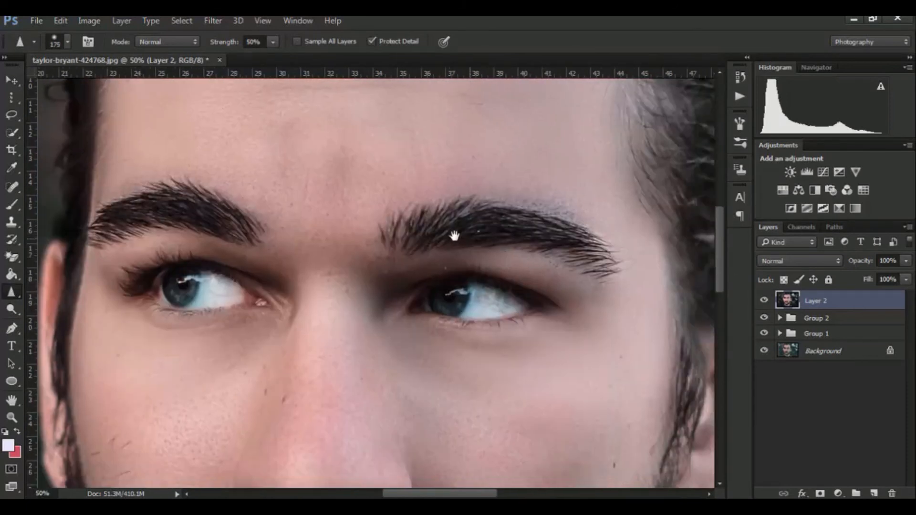
left_click_drag(603, 361, 569, 90)
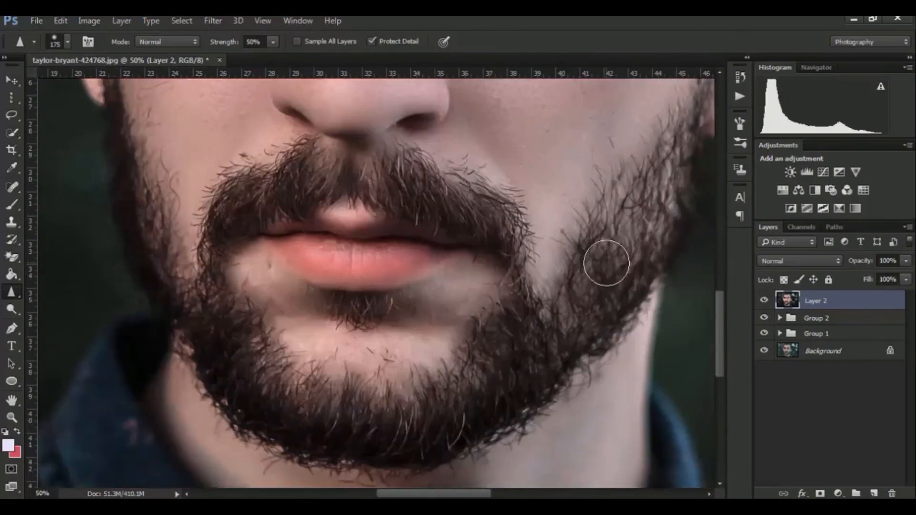
- Fit the whole portrait in view and group the merged retouching layer with the two existing groups
key("ctrl+minus")
key("ctrl+minus")
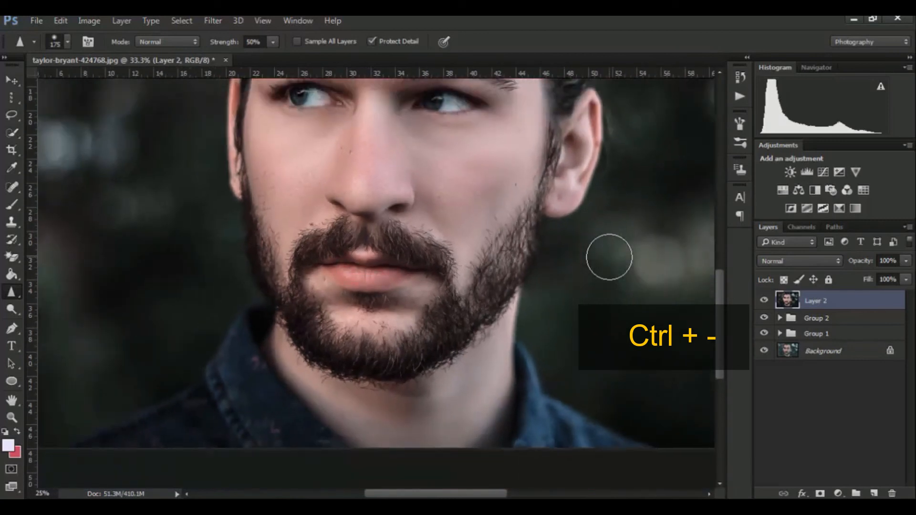
mouse_move(477, 266)
left_mouse_down()
mouse_move(467, 286)
mouse_move(509, 211)
mouse_move(439, 417)
mouse_move(397, 453)
mouse_move(357, 474)
mouse_move(323, 426)
mouse_move(325, 416)
mouse_move(341, 416)
mouse_move(309, 406)
mouse_move(423, 481)
mouse_move(343, 477)
mouse_move(257, 443)
mouse_move(230, 399)
mouse_move(205, 228)
mouse_move(199, 274)
mouse_move(238, 412)
left_mouse_up()
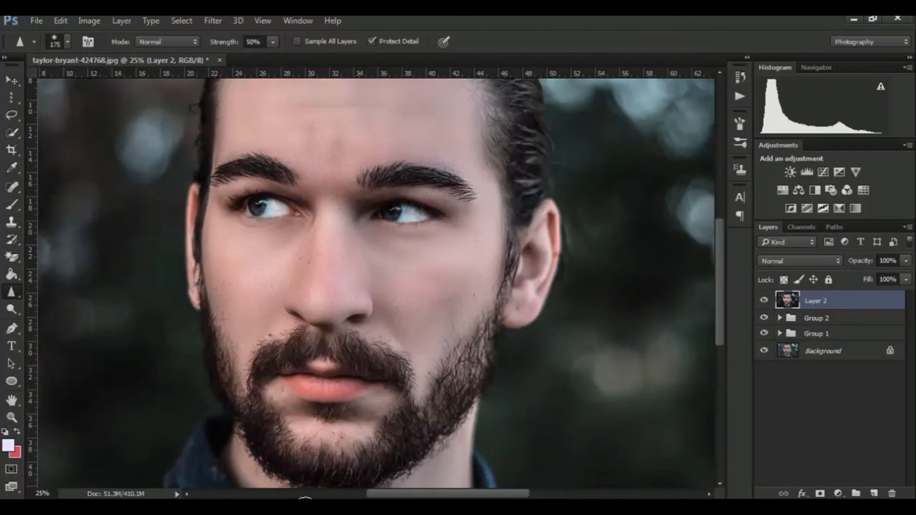
key("ctrl+0")
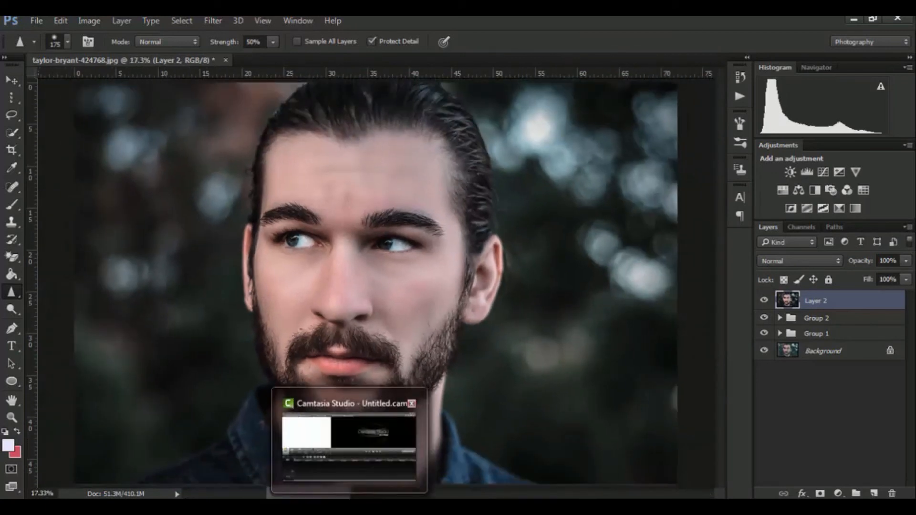
left_click(828, 335, "shift")
key("ctrl+g")
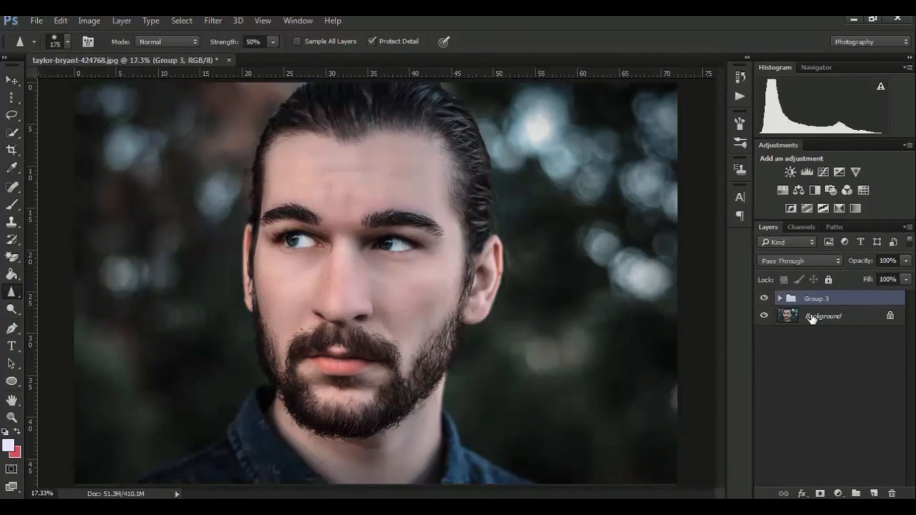
- Stamp the signature brush onto a new layer in the photo's lower-left corner and move that layer into the retouching group
left_click(14, 204)
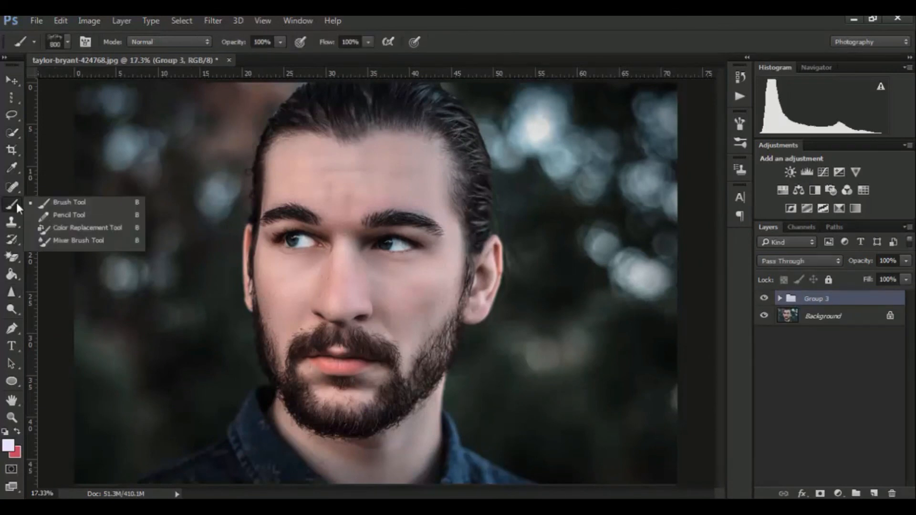
left_click(34, 203)
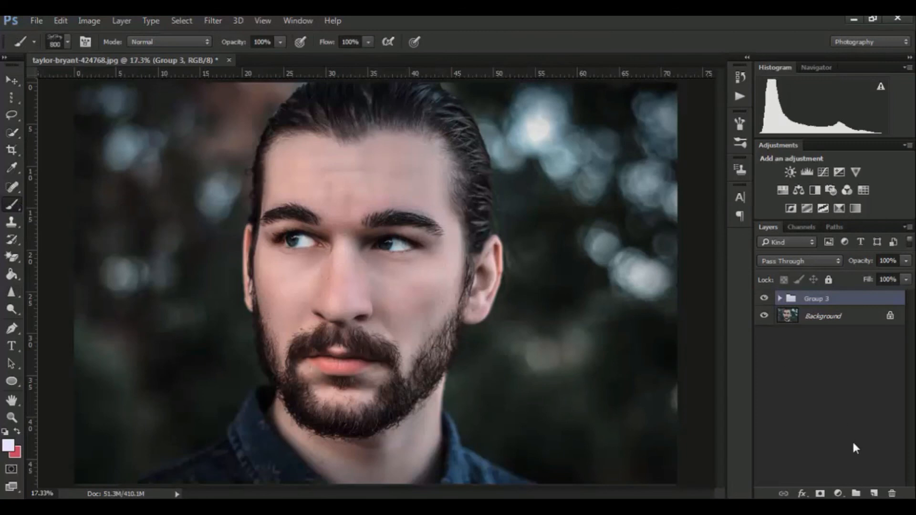
left_click(874, 493)
right_click(562, 272)
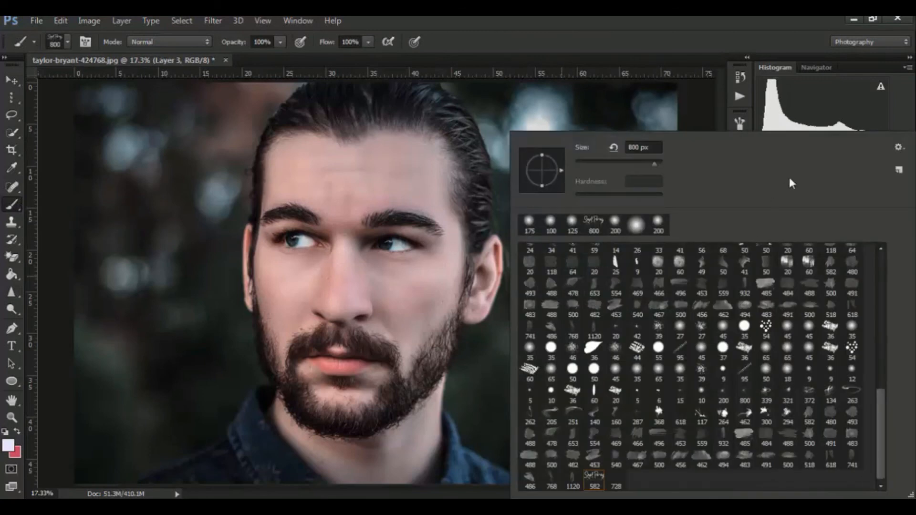
left_click(635, 47)
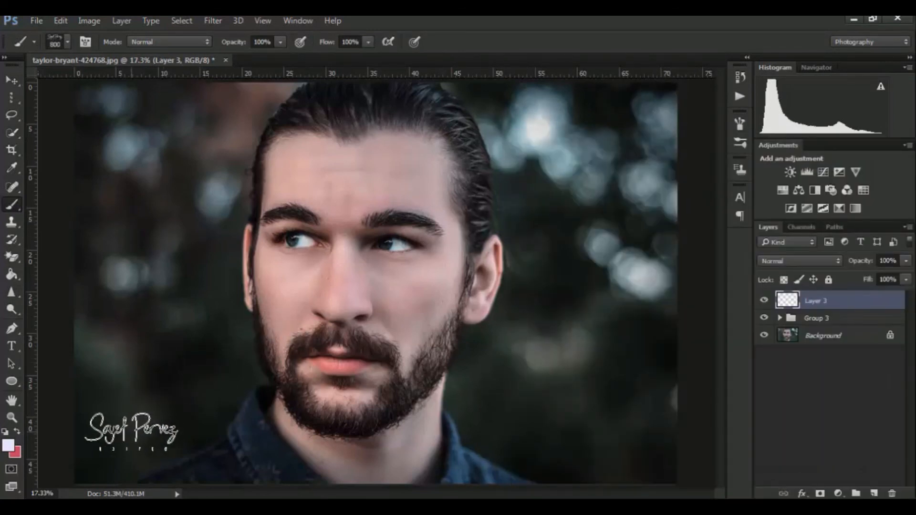
key("bracketleft")
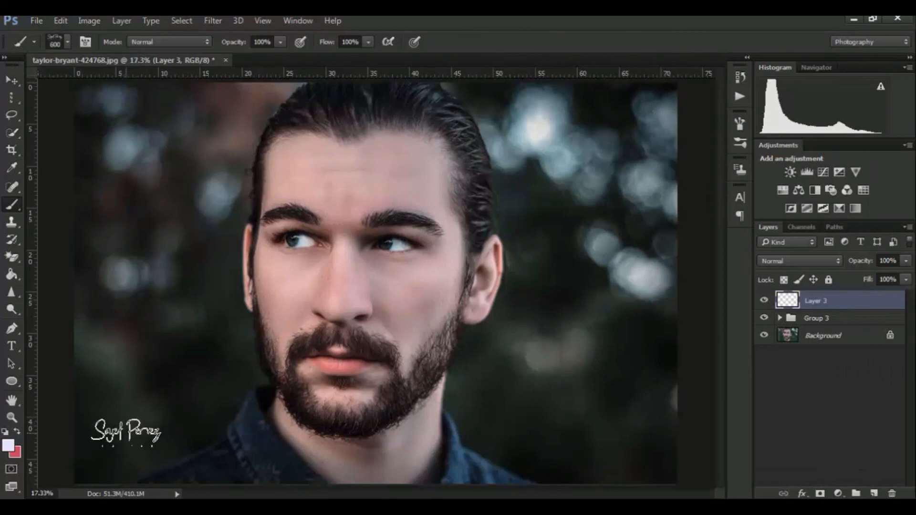
left_click(11, 78)
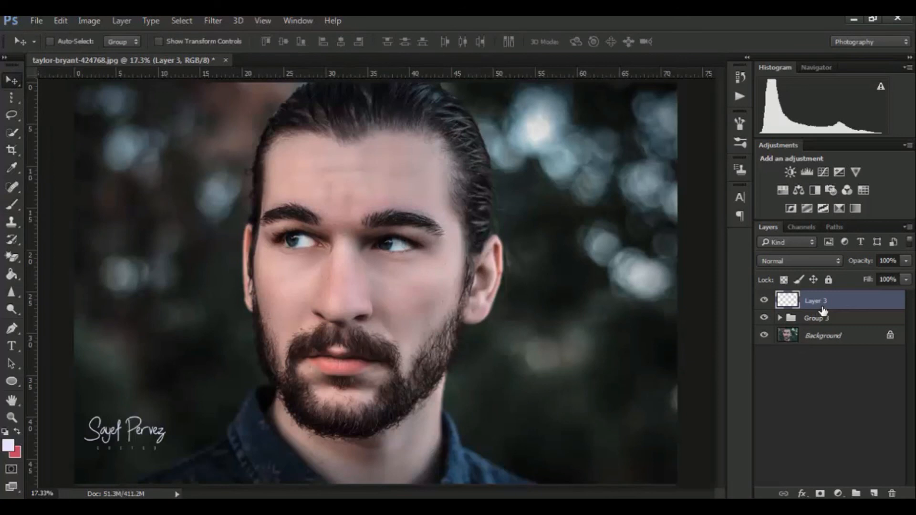
left_click_drag(827, 306, 810, 318)
- Compare the original and retouched portrait by hiding and showing the whole retouching group
left_click(764, 300)
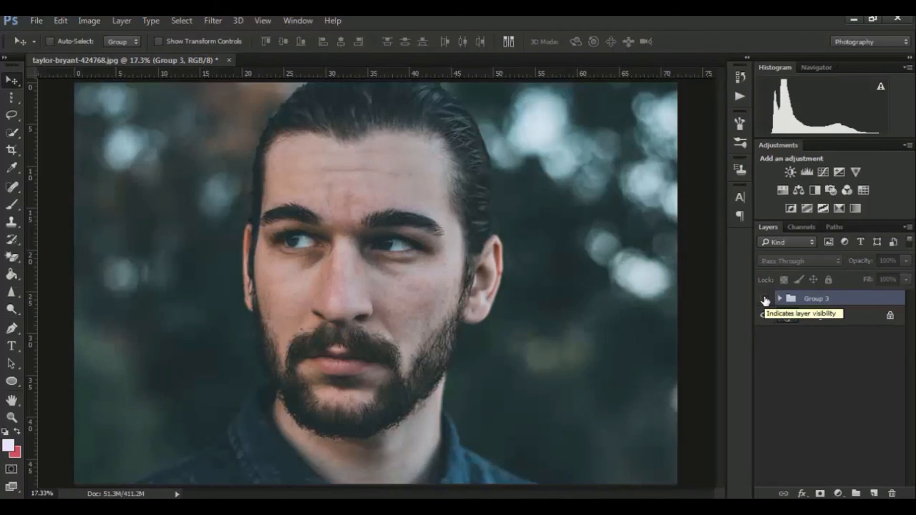
left_click(765, 299)
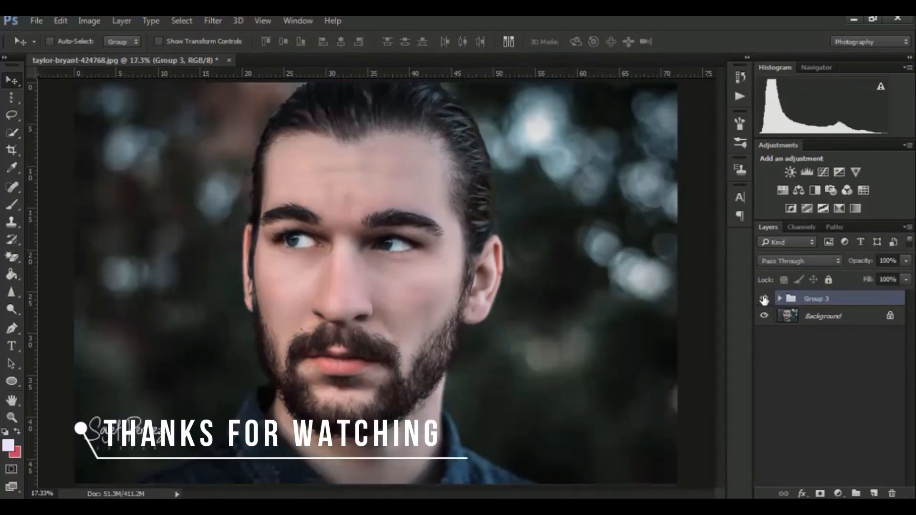
left_click(765, 299)
left_click(765, 300)
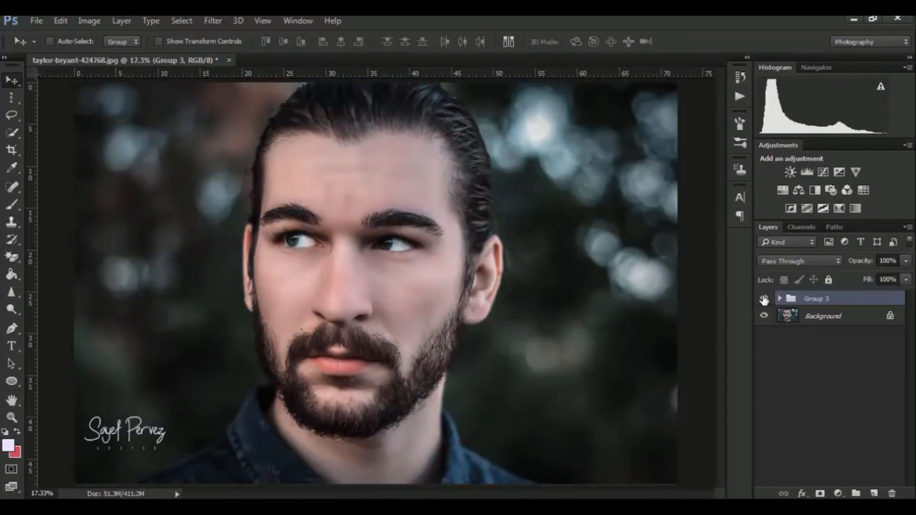
left_click(764, 299)
left_click(764, 299)
- Stamp all visible layers into a new merged layer above the group
left_click(91, 21)
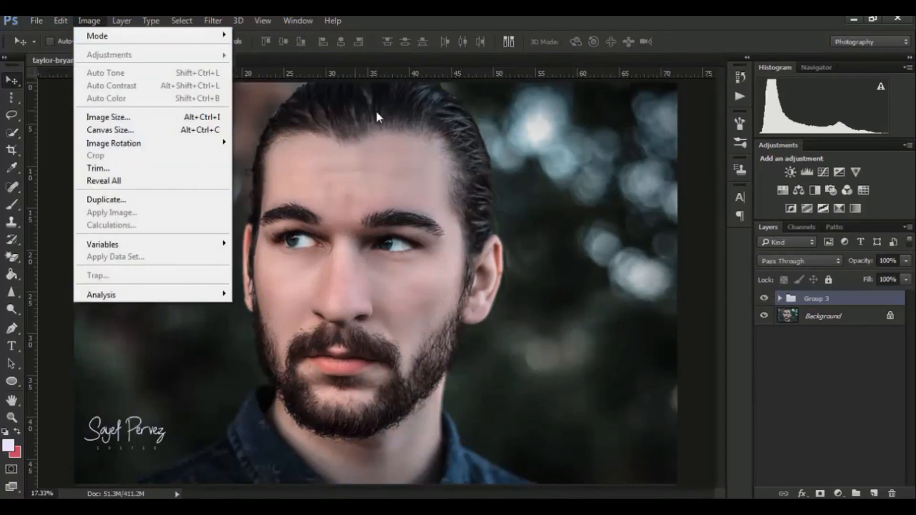
left_click(499, 17)
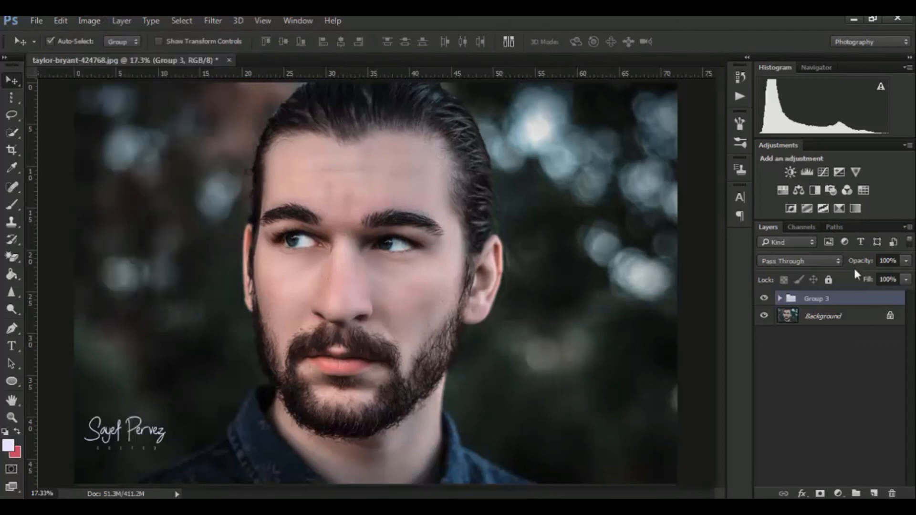
key("ctrl+shift+alt+e")
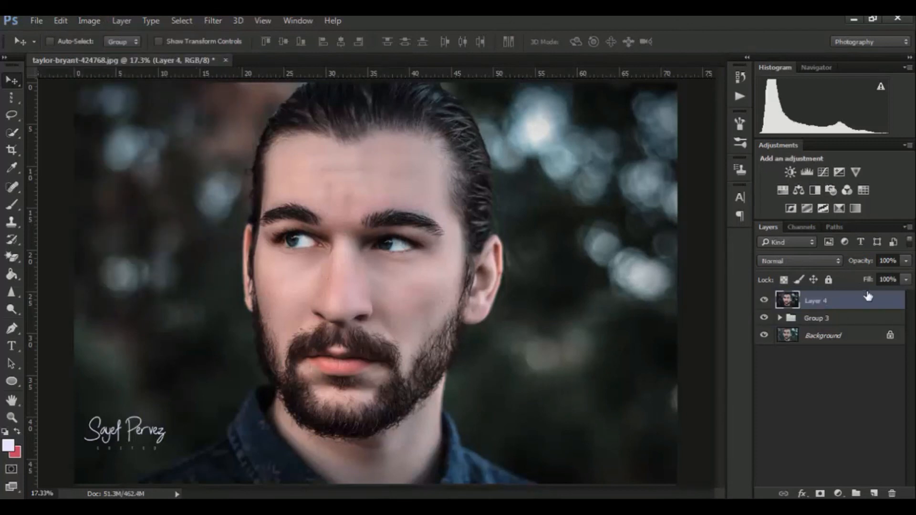
- Apply Color Balance to the merged layer, shifting the midtones toward red by +5 with Preserve Luminosity on
left_click(89, 21)
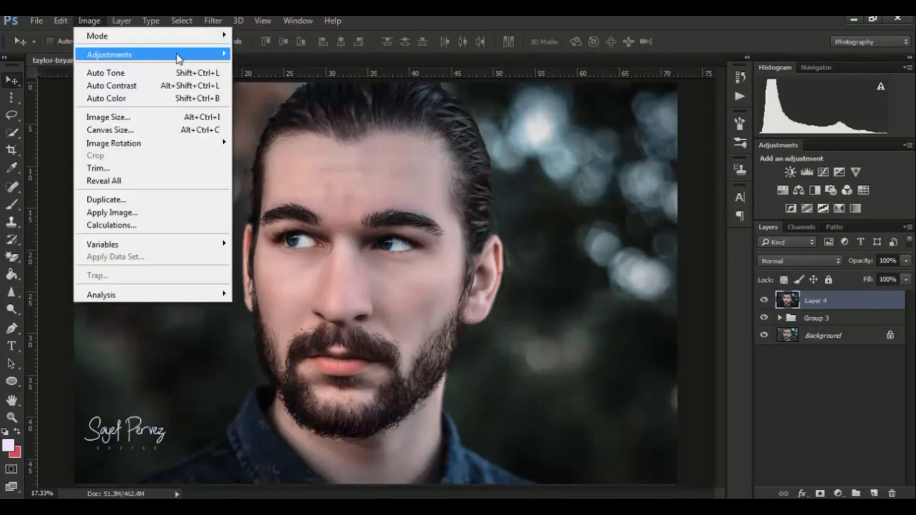
mouse_move(178, 56)
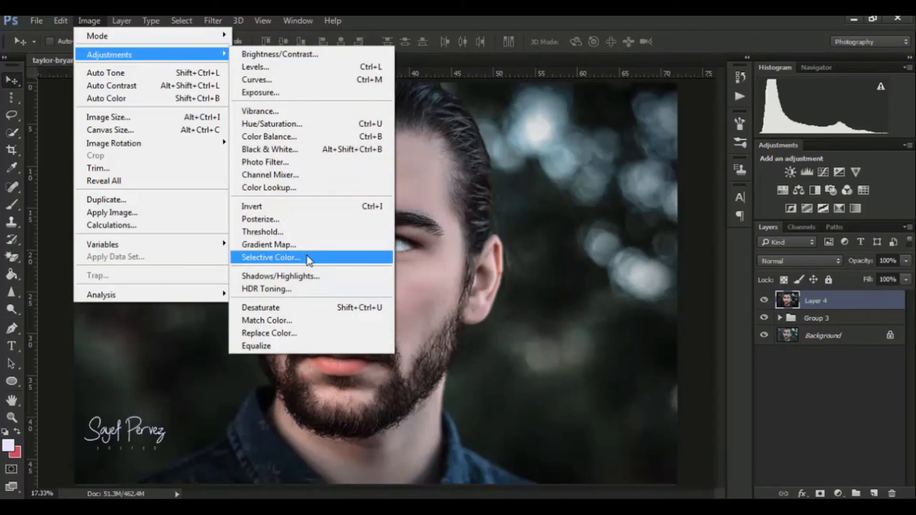
left_click(302, 138)
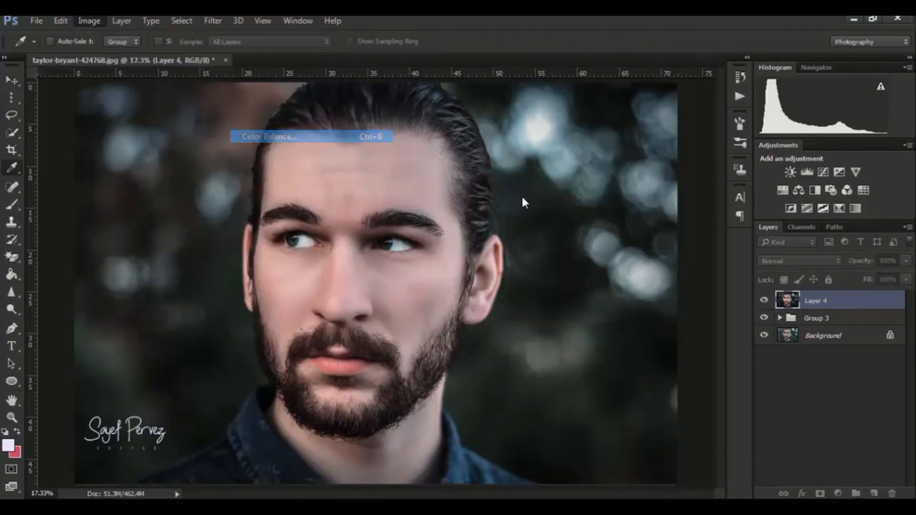
left_click_drag(456, 125, 592, 123)
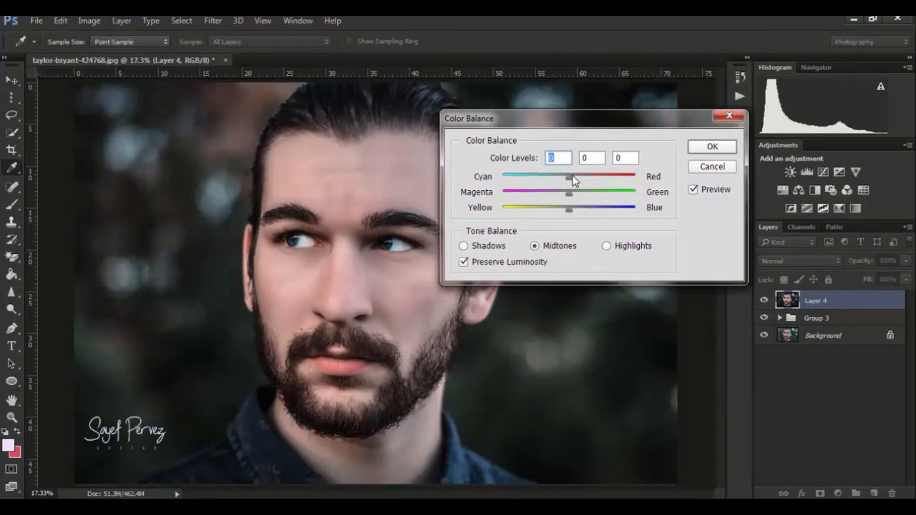
left_click_drag(573, 178, 570, 193)
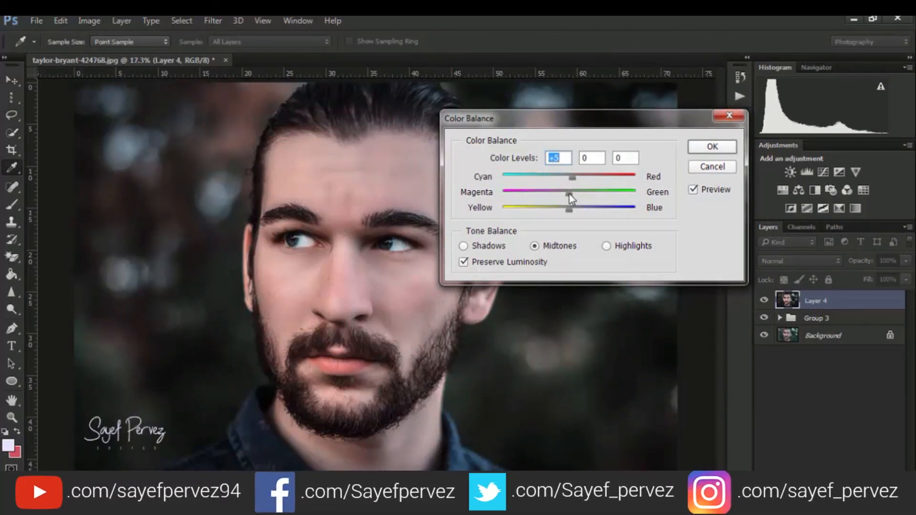
left_click(705, 148)
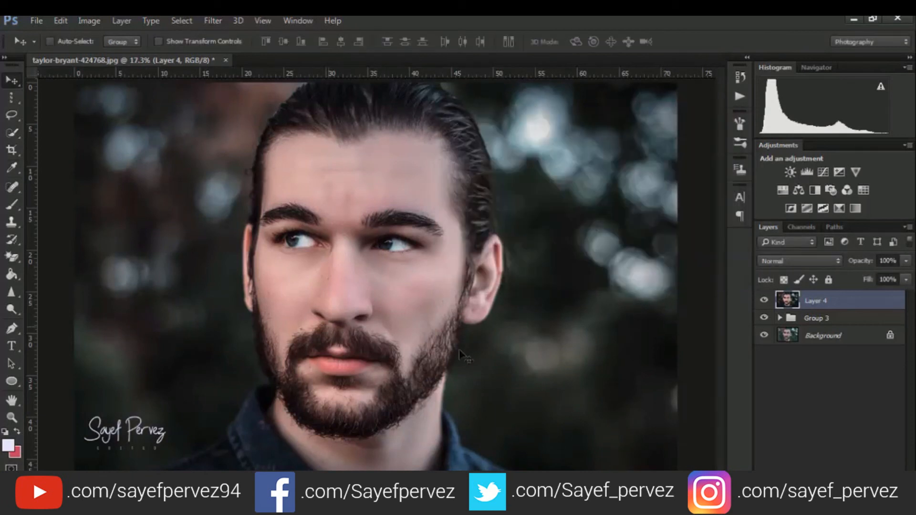